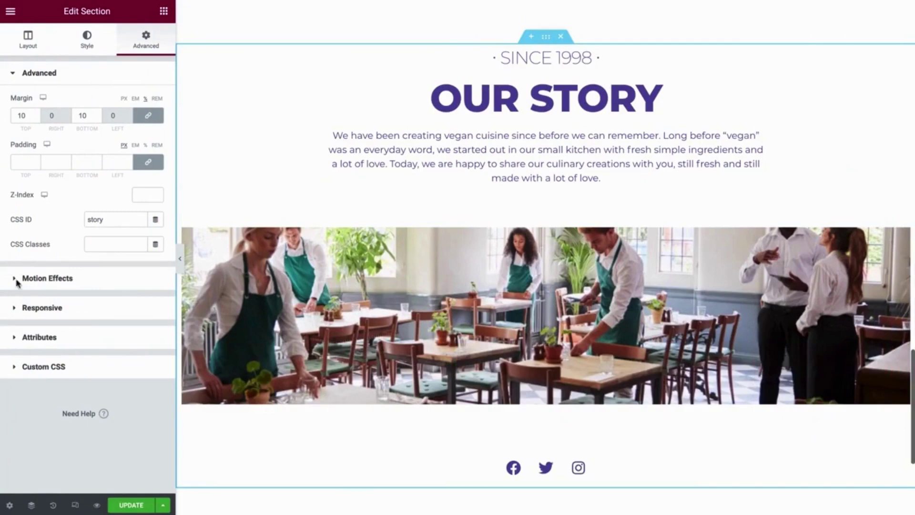
click(75, 506)
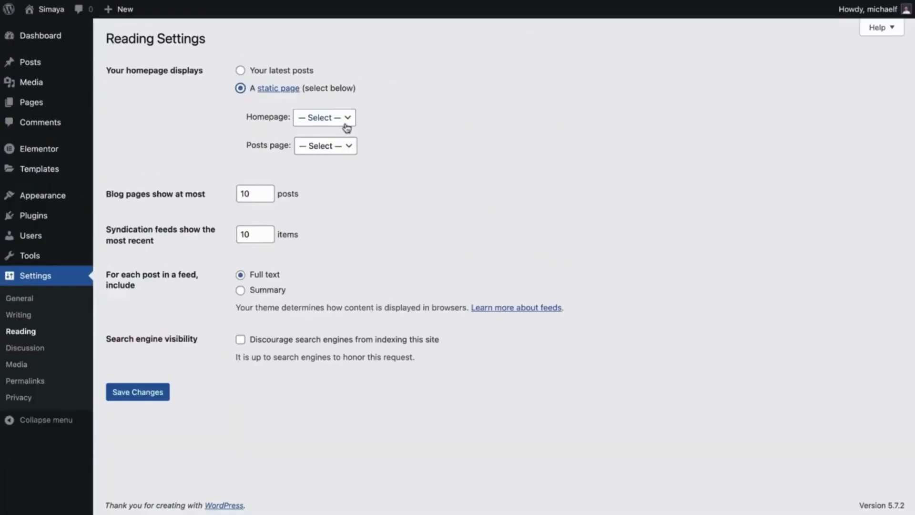
- Set the static homepage to the Home page in the reading settings and save the changes
click(346, 127)
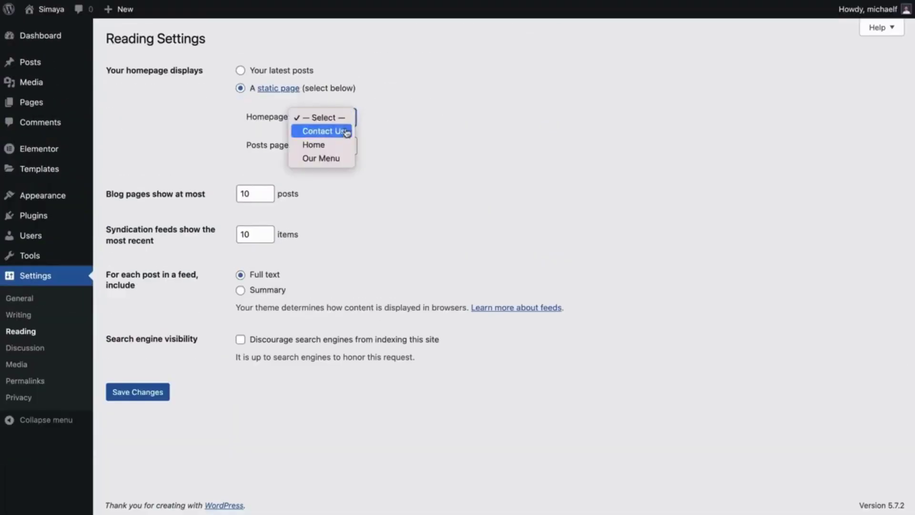
click(343, 143)
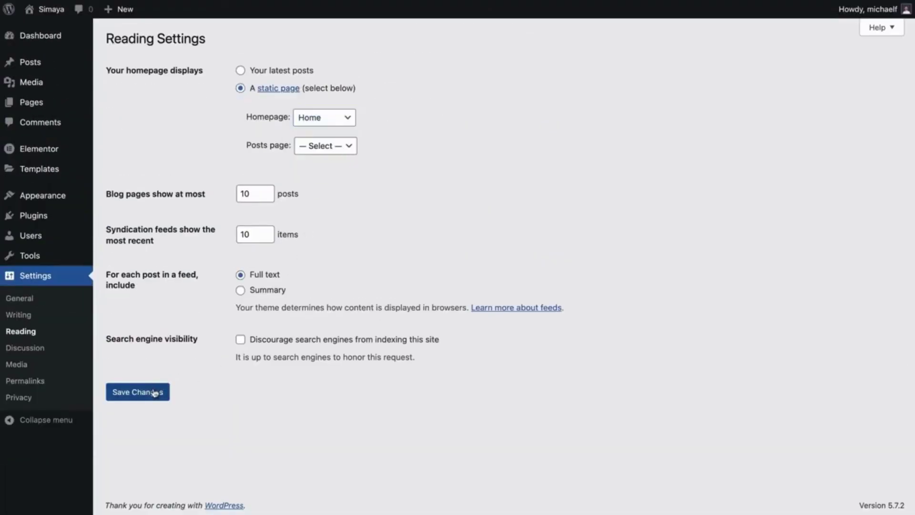
click(155, 391)
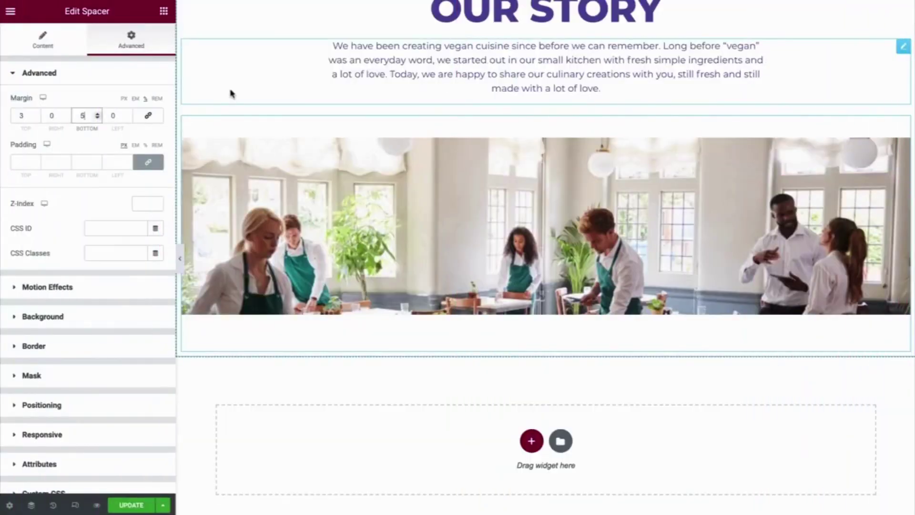
- Open the Navigator and use it to view the Hero section and the Our Story section
key(ctrl+i)
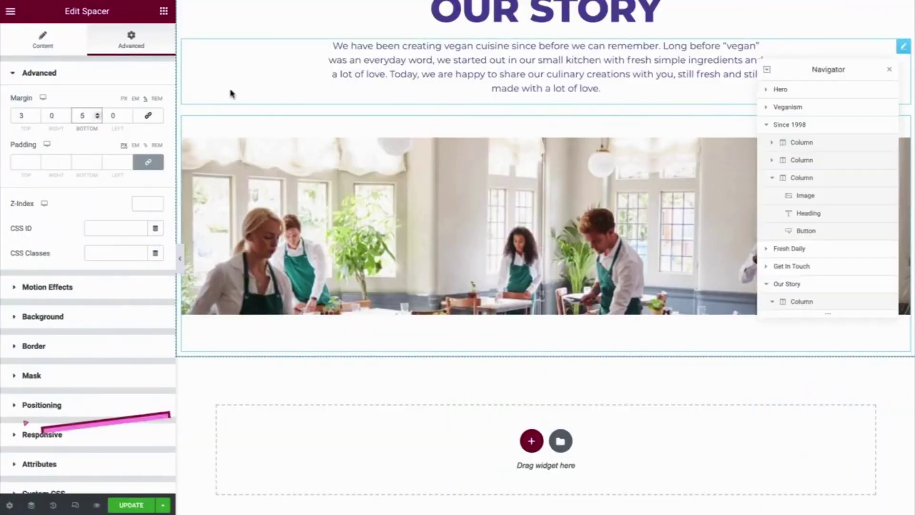
click(811, 91)
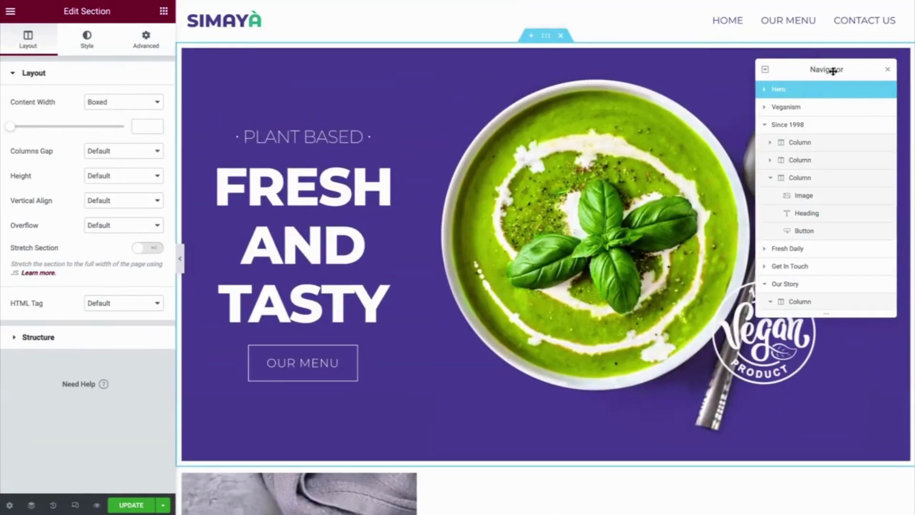
drag(833, 70, 787, 74)
click(719, 127)
click(765, 182)
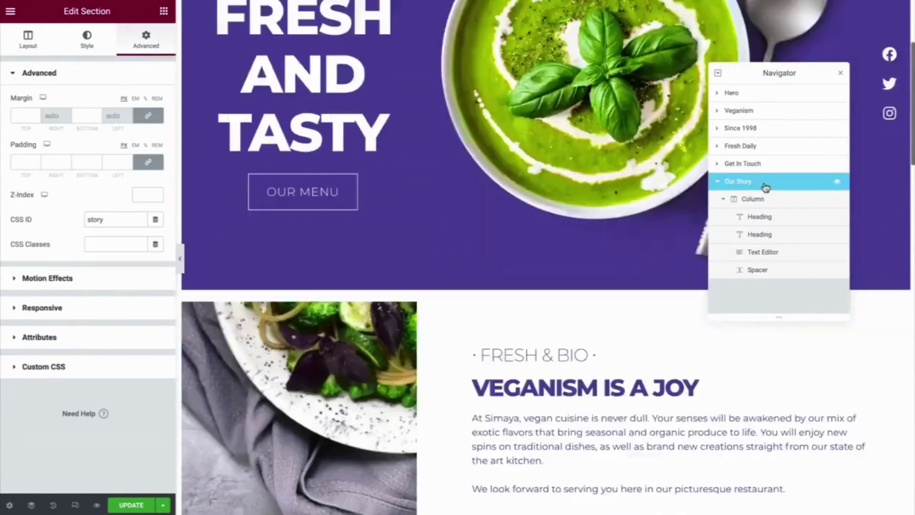
scroll(791, 378, down, 6)
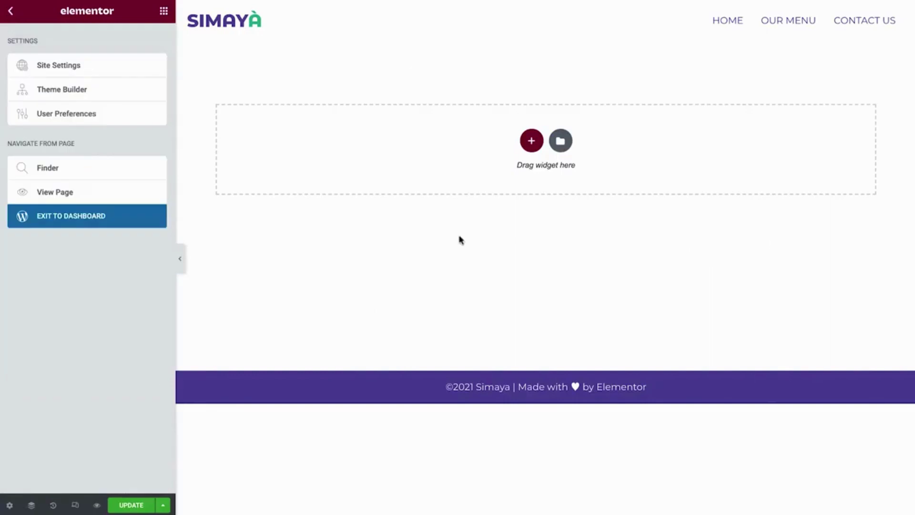
- Search for "home" in the Finder and open the Home page for editing
click(147, 212)
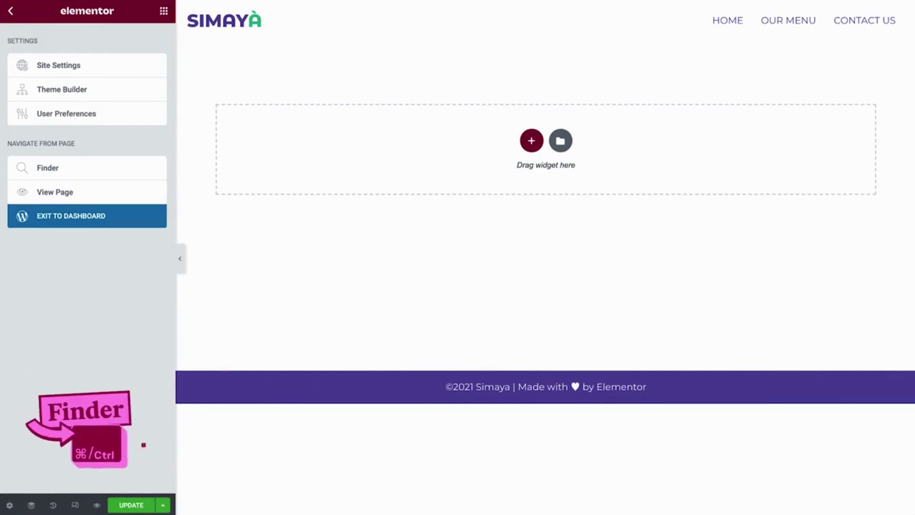
key(ctrl+e)
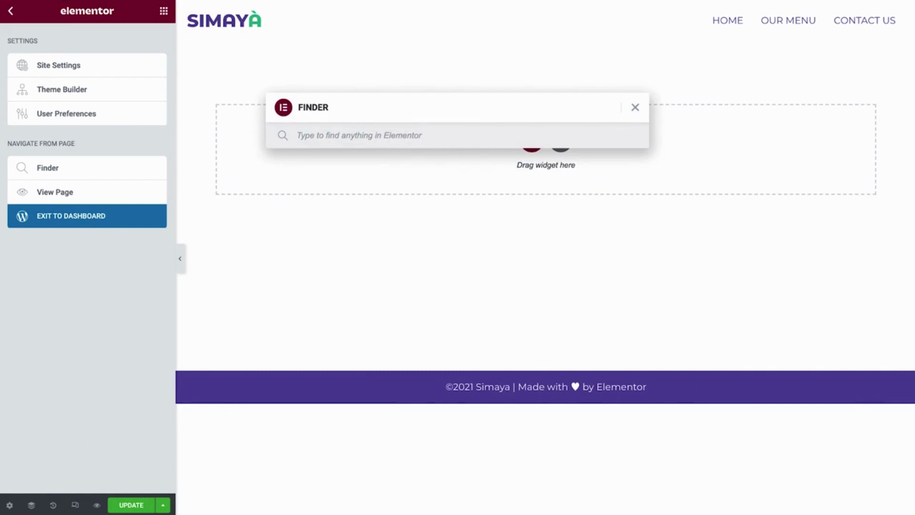
text(home)
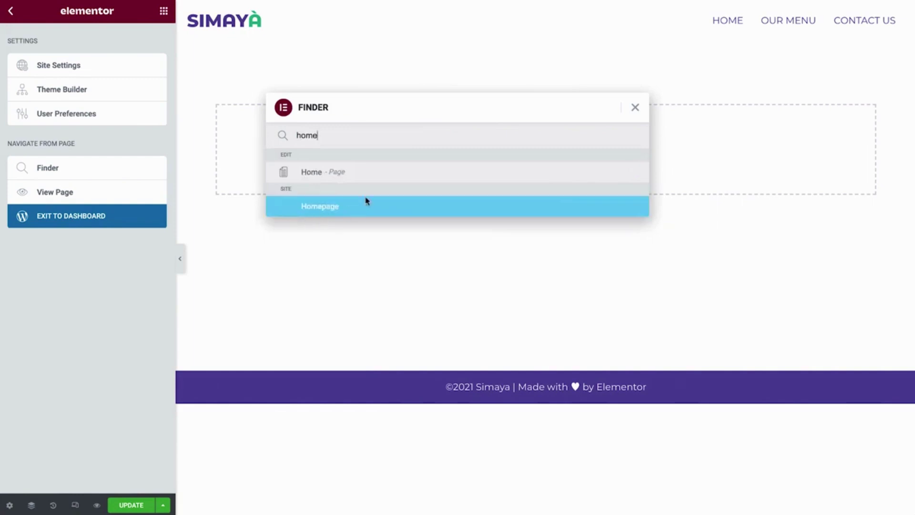
click(415, 170)
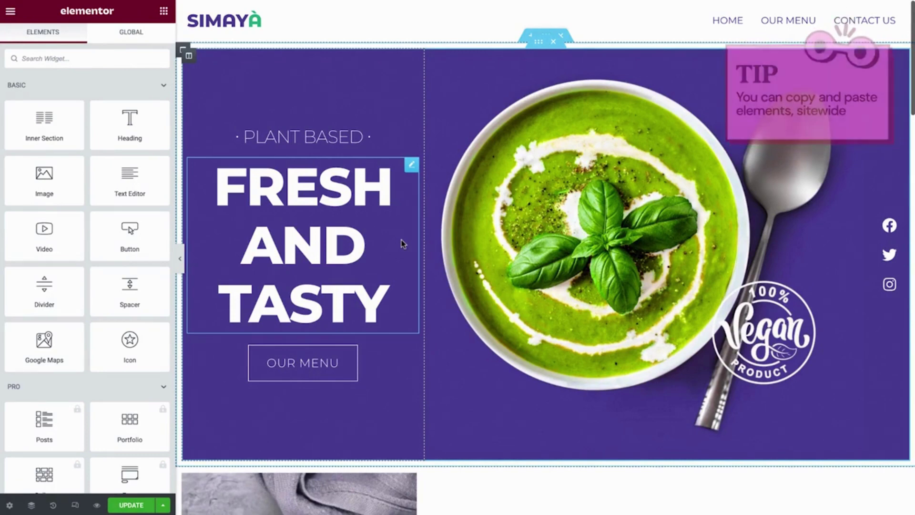
- Copy the Our Story section from the Home page and paste it into the empty page
key(ctrl+i)
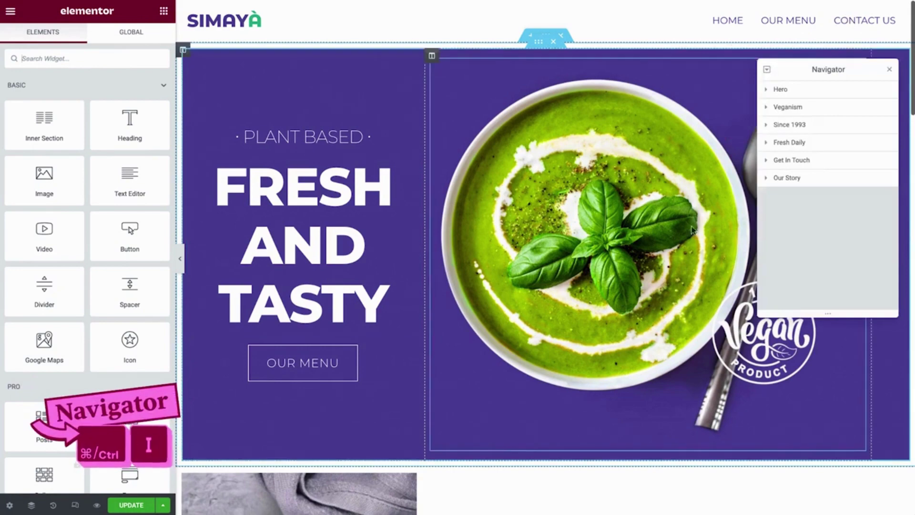
click(832, 180)
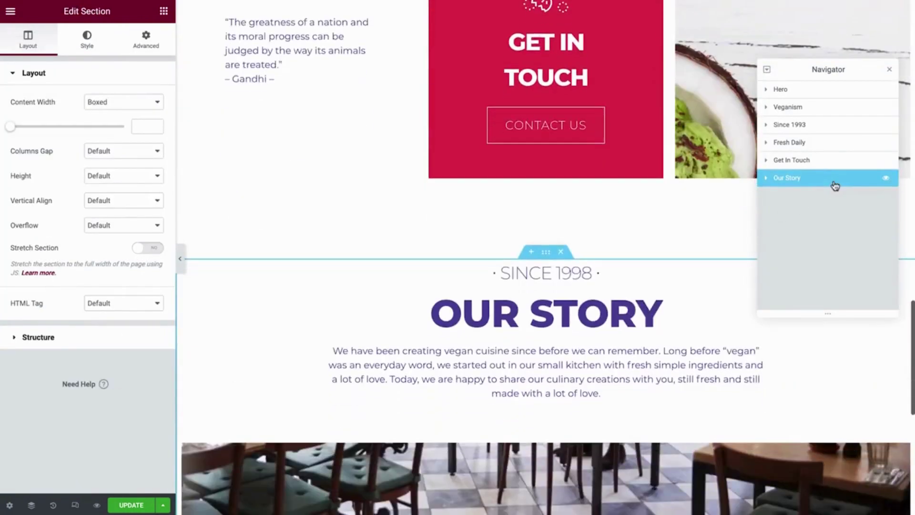
right_click(833, 186)
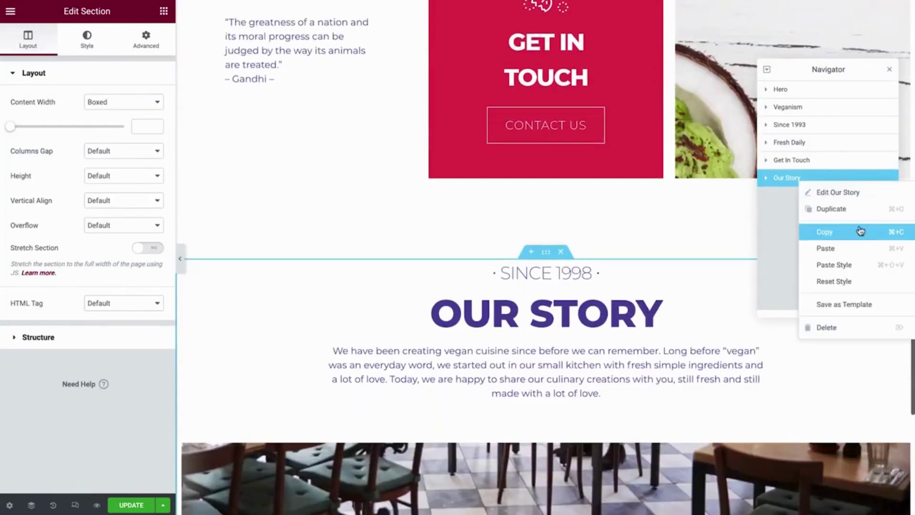
click(860, 232)
key(ctrl+i)
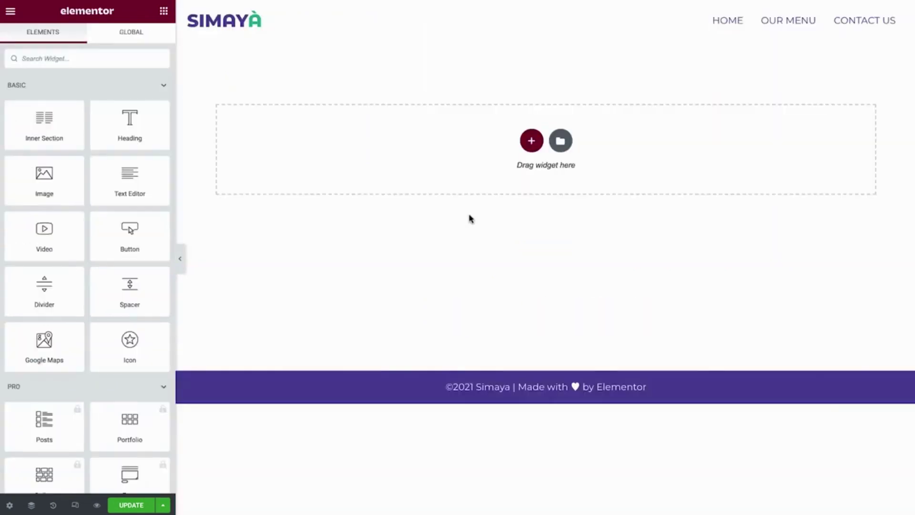
right_click(559, 143)
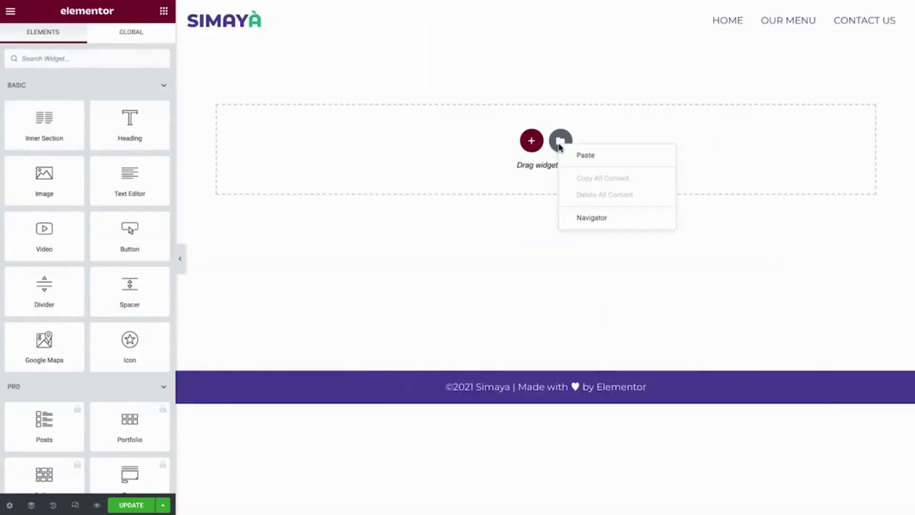
click(601, 162)
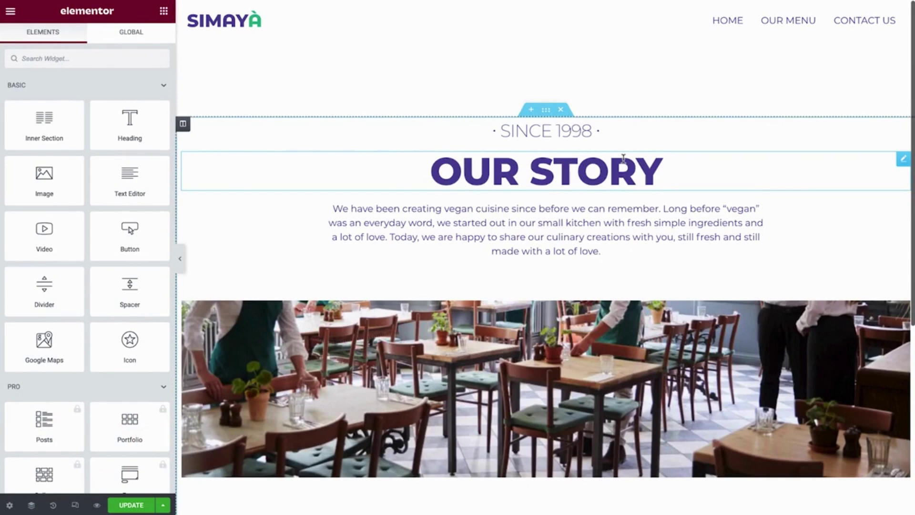
- Change the "Since 1998" heading to "· MADE WITH LOVE ·" and set its text color to the global color Basil
scroll(623, 159, down, 2)
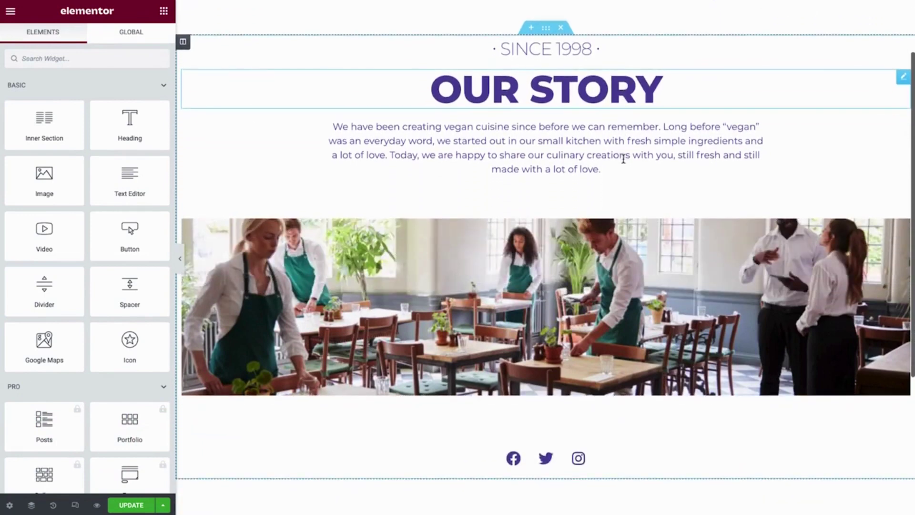
click(548, 49)
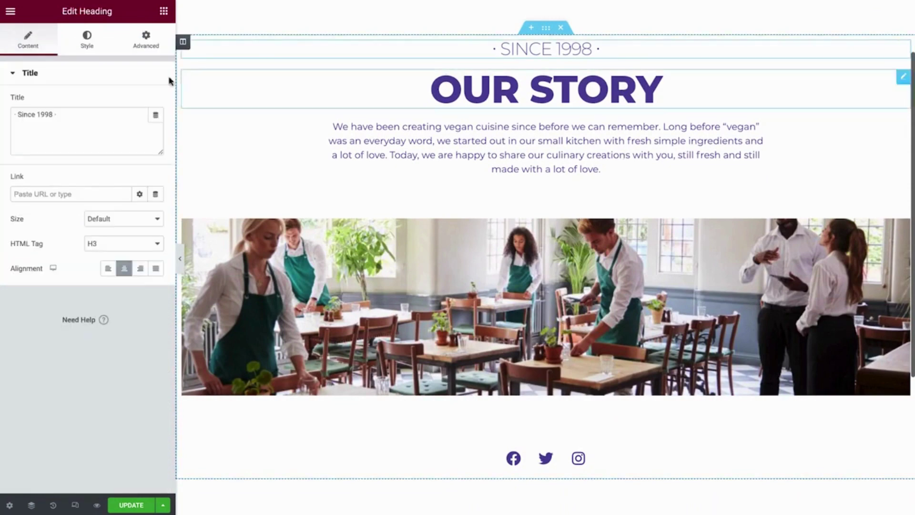
triple_click(91, 116)
key(ctrl+v)
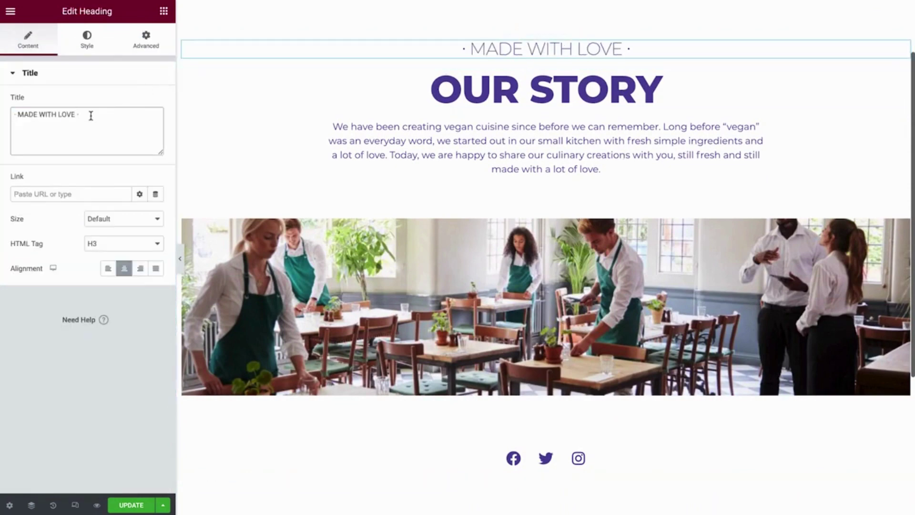
click(89, 47)
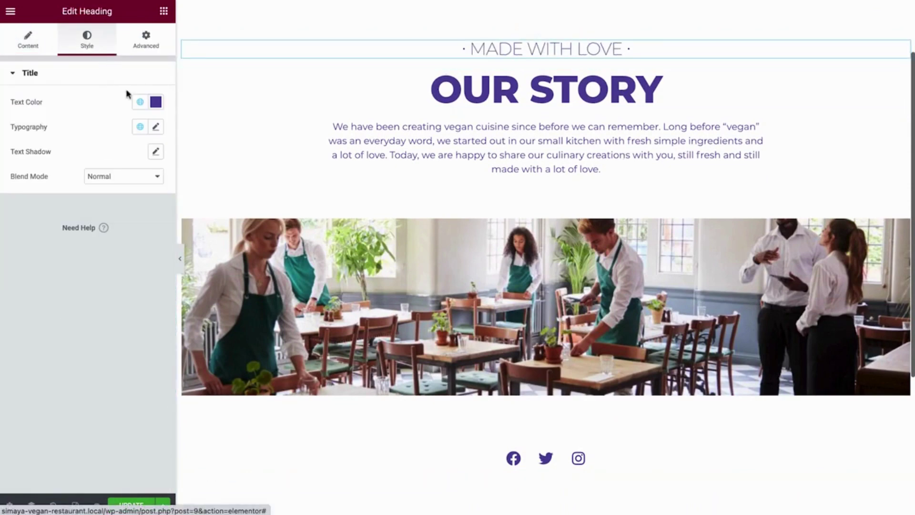
click(140, 102)
click(113, 199)
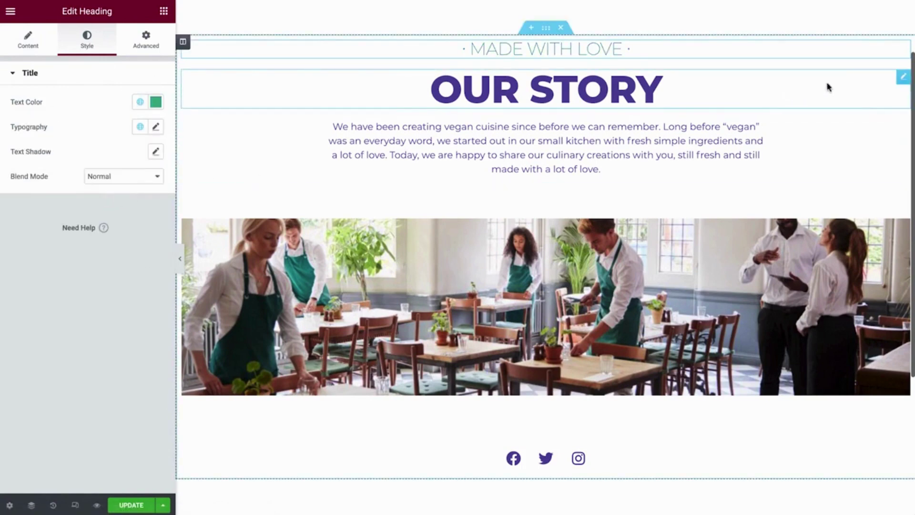
- Change the "Our Story" heading to "Seasonal Menu" and set its text color to the global color Basil
click(901, 77)
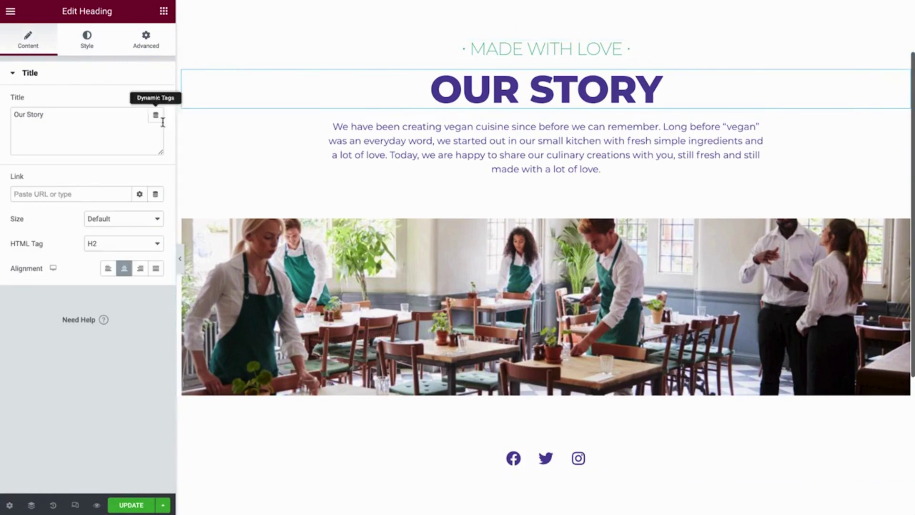
click(56, 116)
key(ctrl+a)
text(Seasonal Menu)
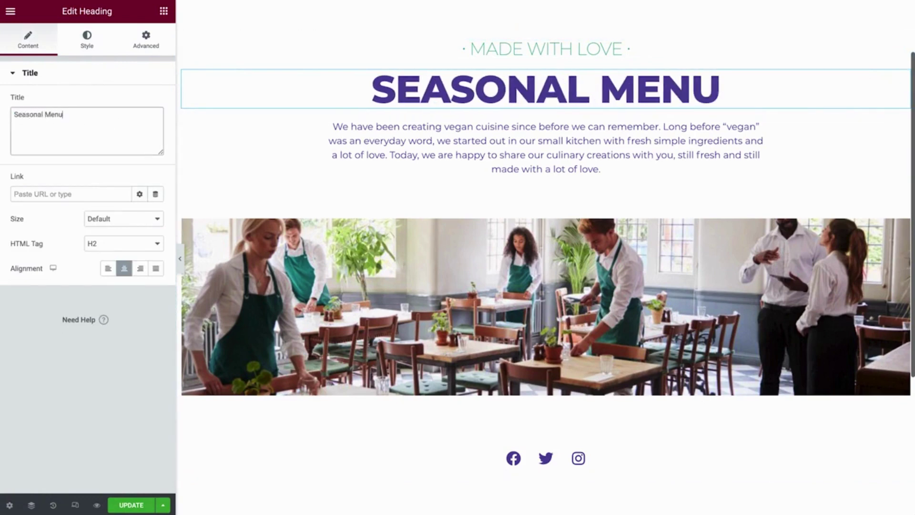
click(88, 45)
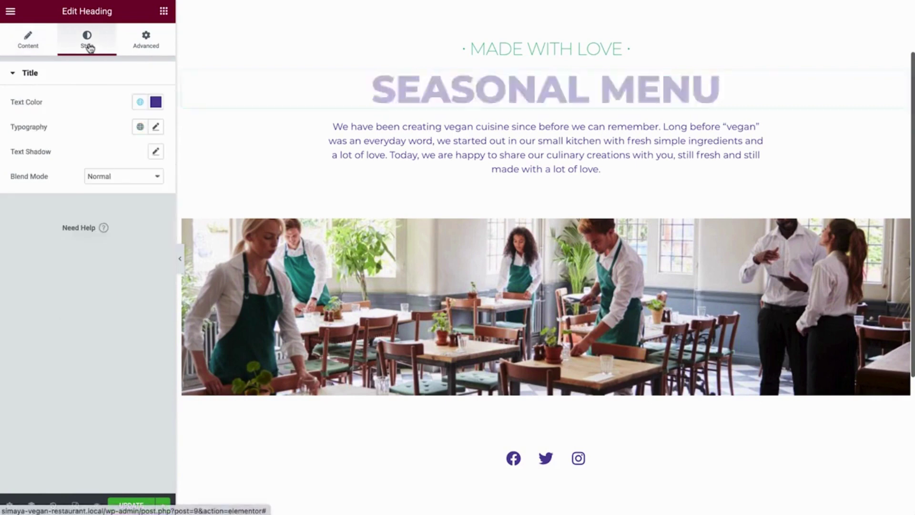
click(137, 103)
click(92, 200)
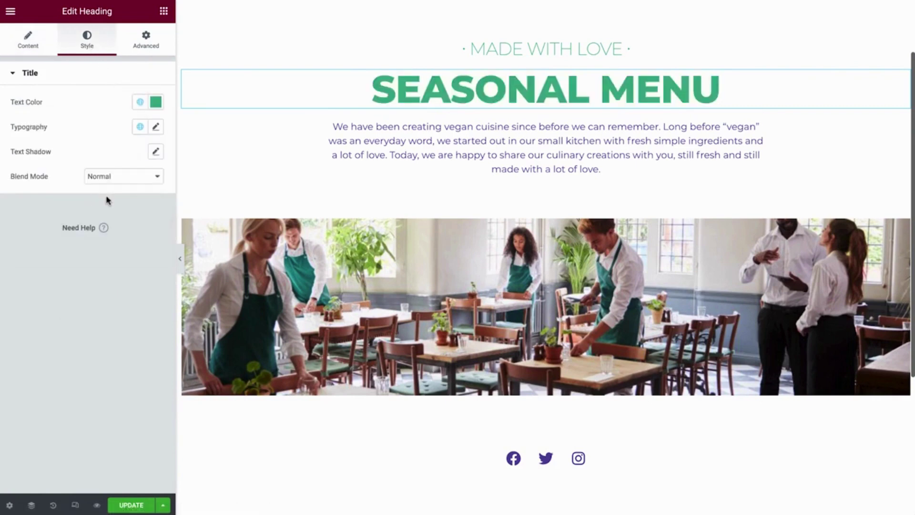
- Replace the intro paragraph with the "Our mouthwatering menu is chock full of seasonal produce" text and set its color to Basil
click(903, 127)
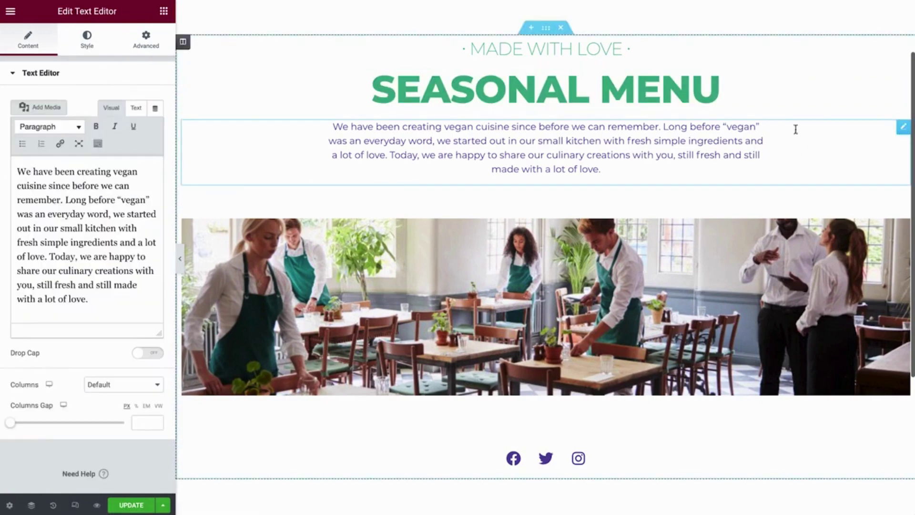
click(138, 172)
key(ctrl+a)
key(ctrl+v)
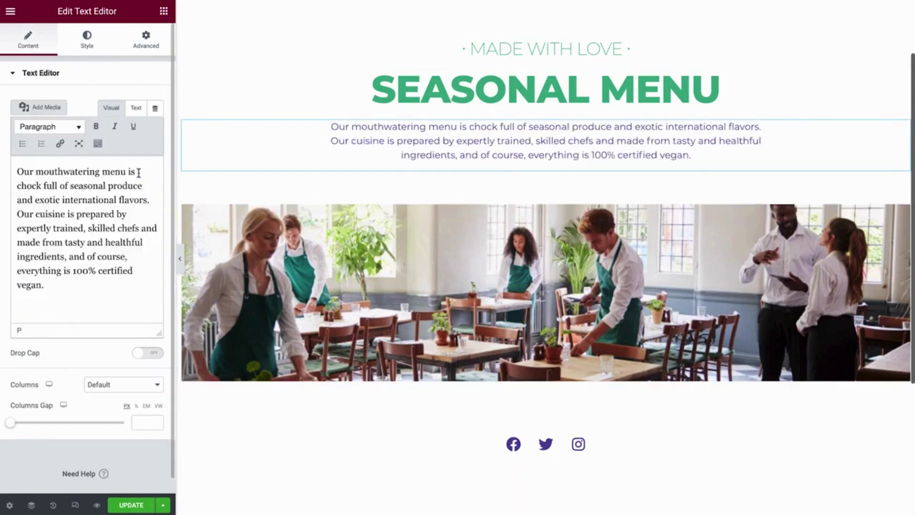
click(96, 49)
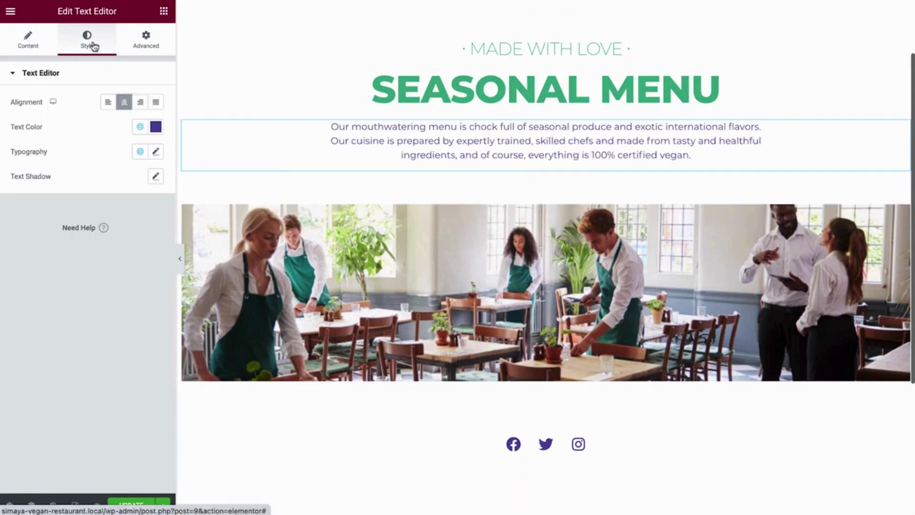
click(137, 126)
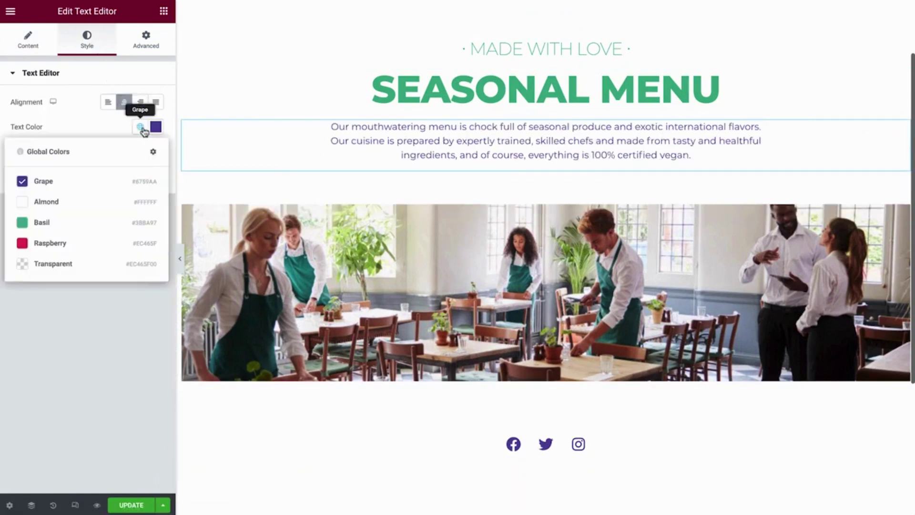
click(104, 226)
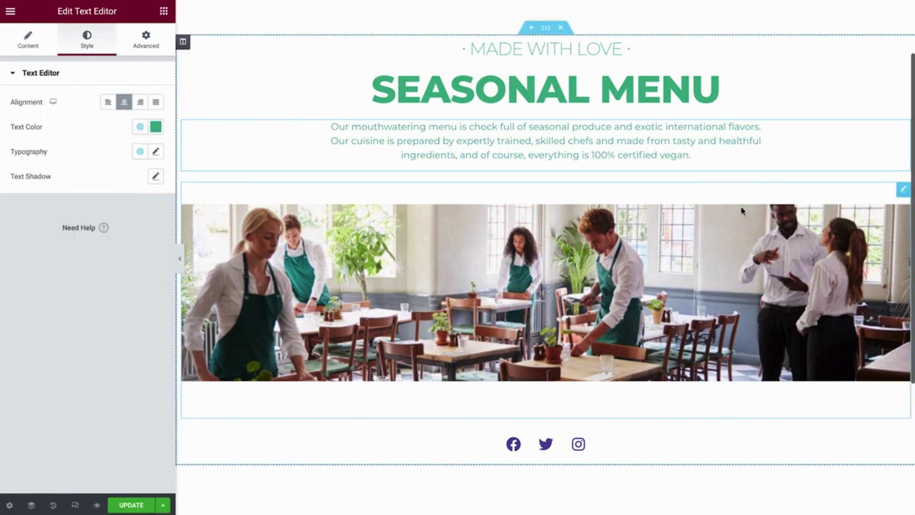
- Replace the spacer's background image with radishes-1024x684-1.jpg from the media library and delete the Social Icons widget below it
click(854, 190)
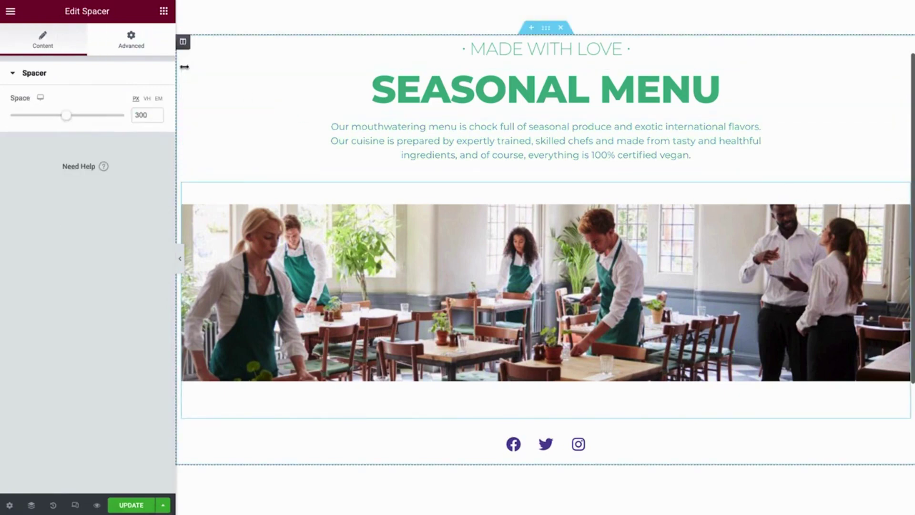
click(151, 46)
click(116, 316)
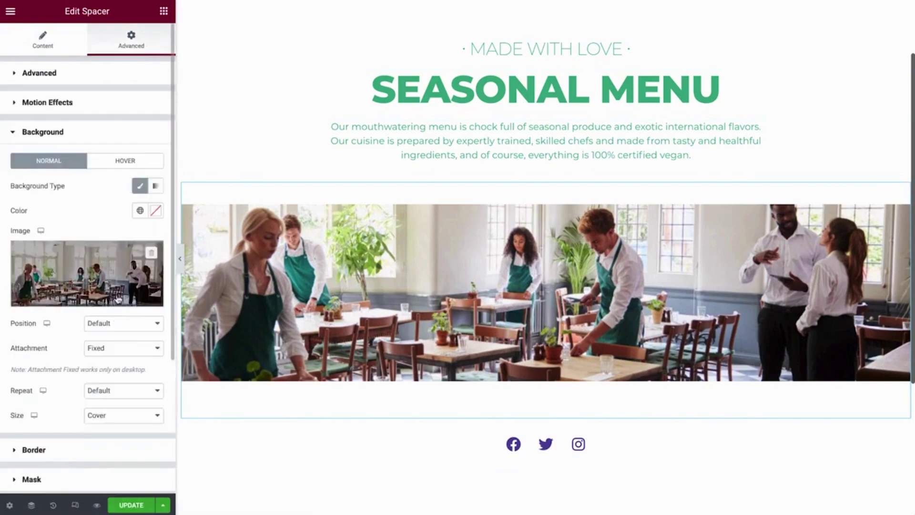
click(119, 270)
click(410, 241)
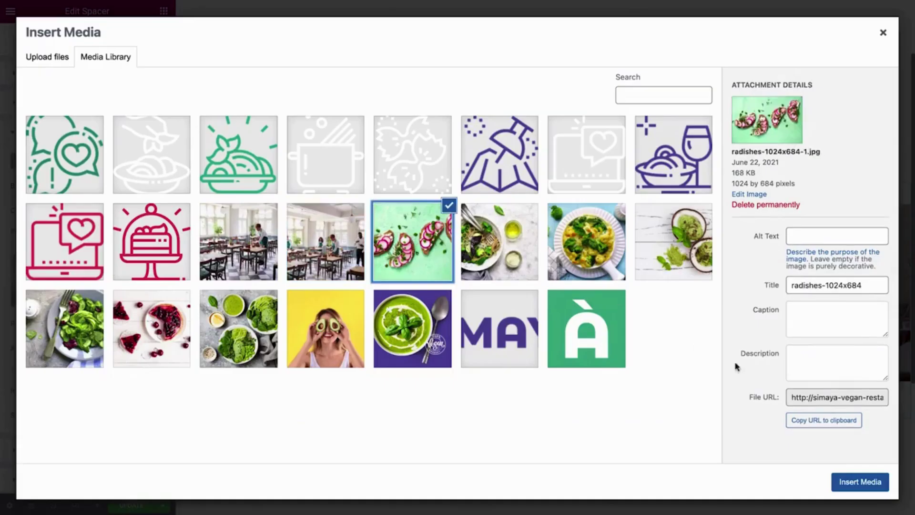
click(869, 481)
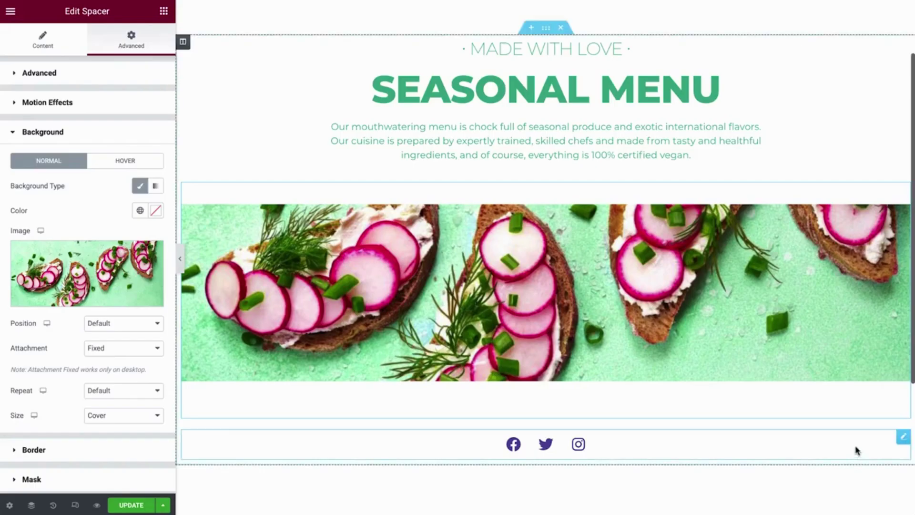
right_click(856, 450)
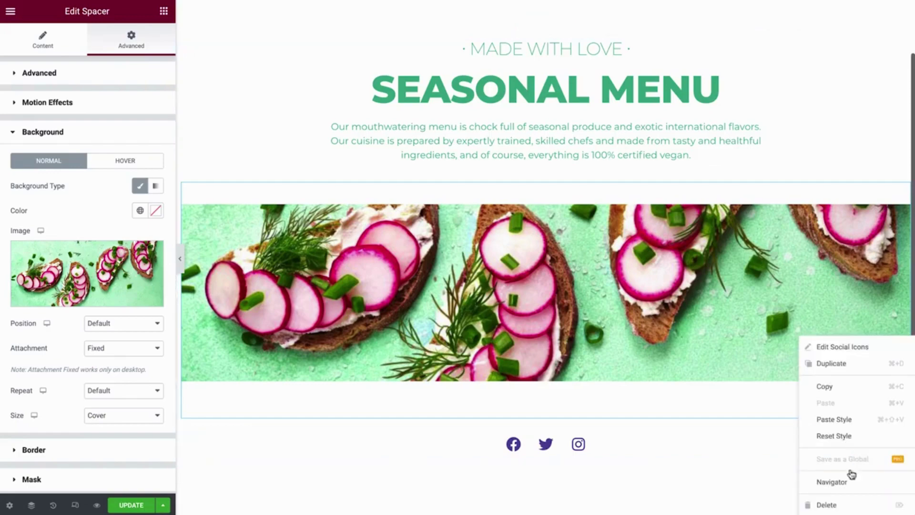
click(850, 506)
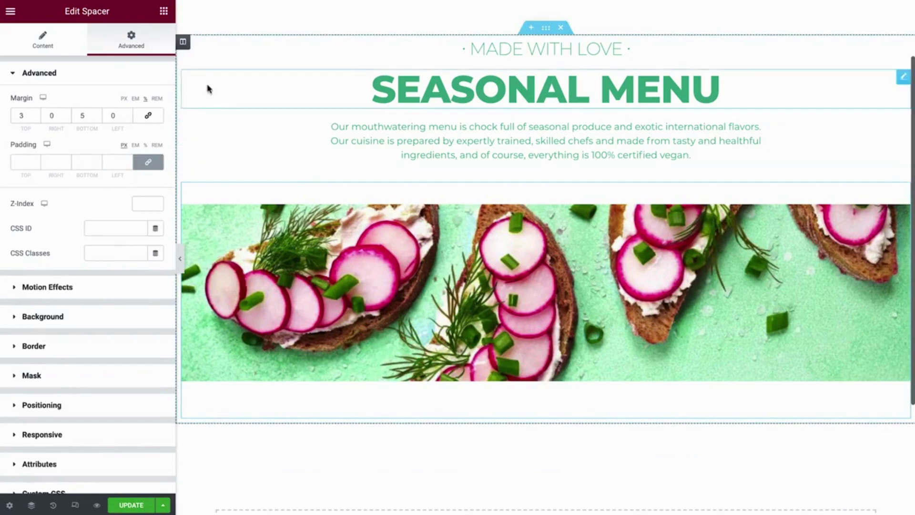
- Add an Icon widget between the intro paragraph and the spacer, using the plain downward chevron from the icon library
click(166, 16)
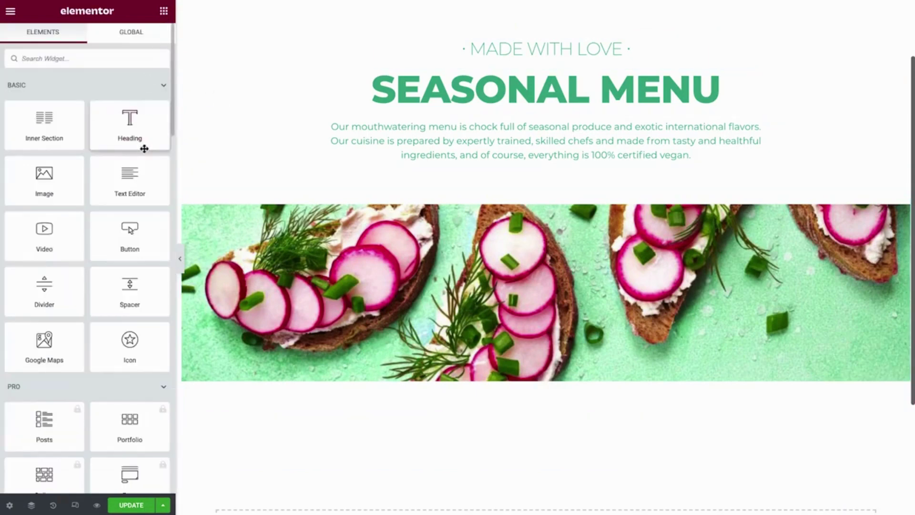
drag(143, 344, 439, 252)
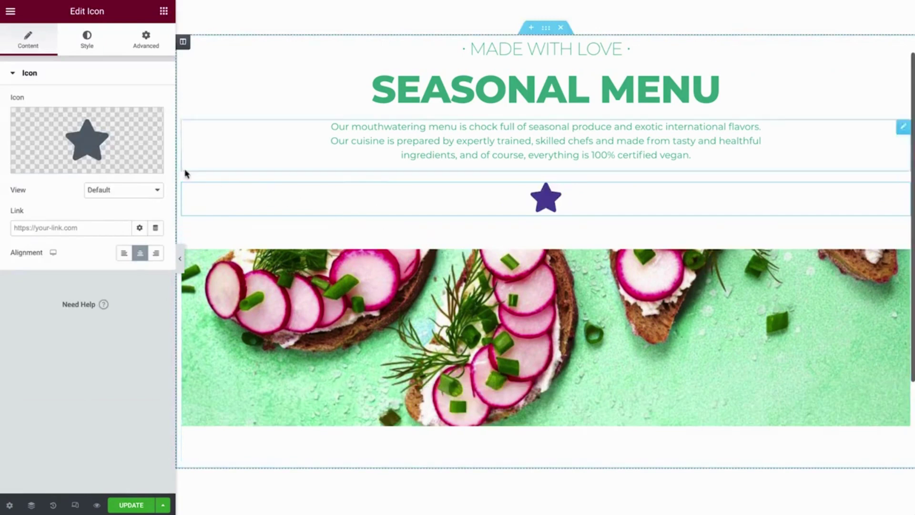
click(130, 151)
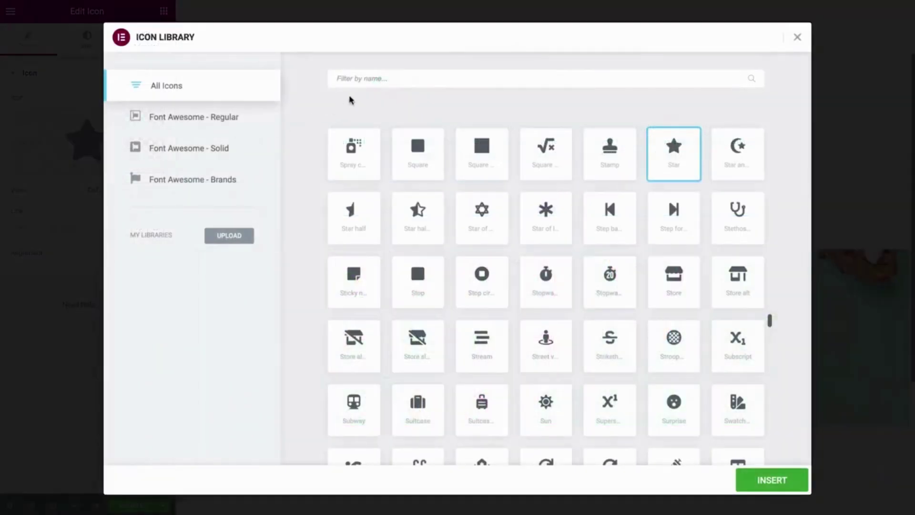
click(372, 79)
text(chevron)
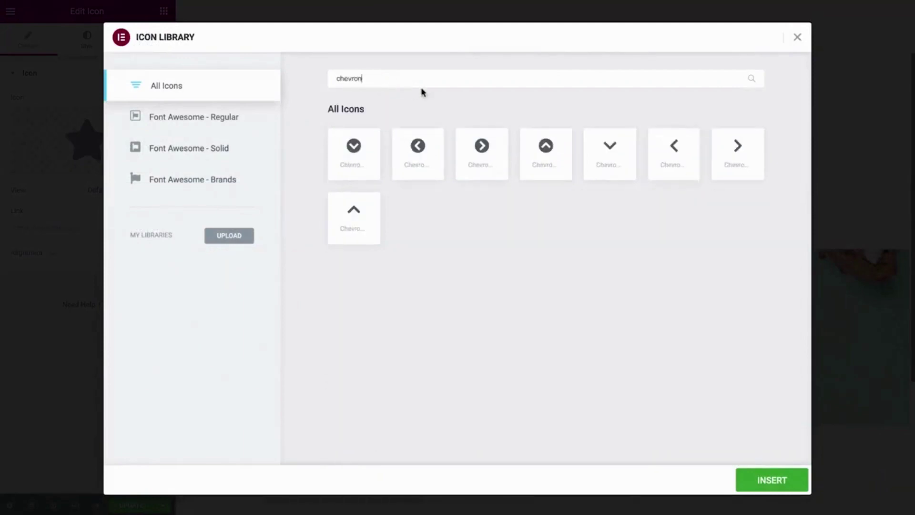
click(605, 149)
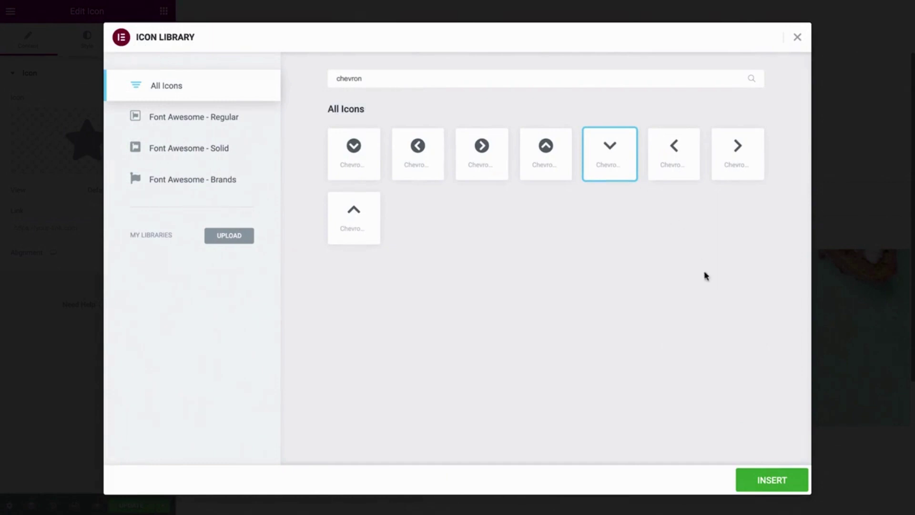
click(761, 476)
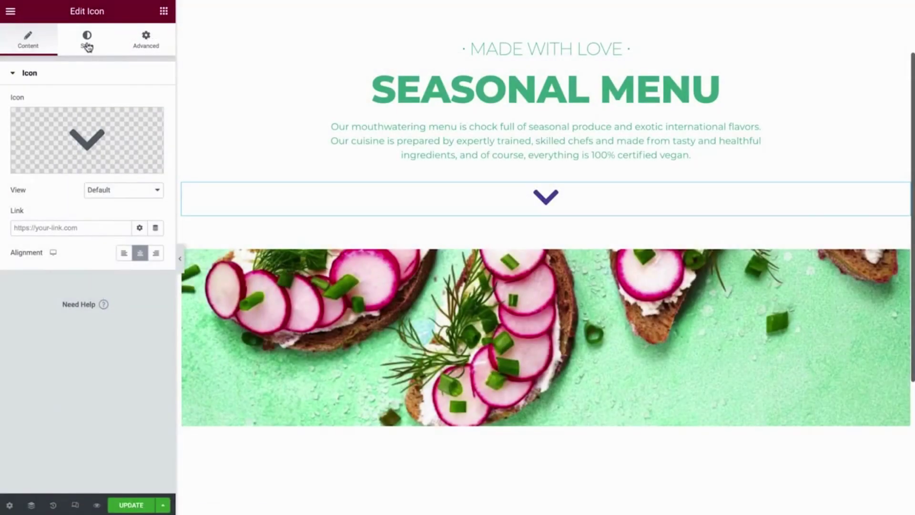
- Set the chevron icon's primary color to the global color Basil and its size to 20
click(87, 42)
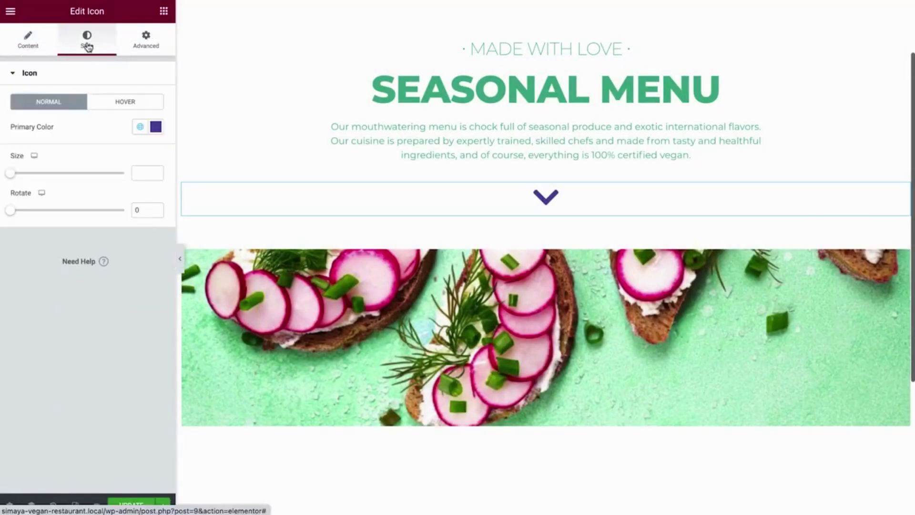
click(140, 127)
click(104, 228)
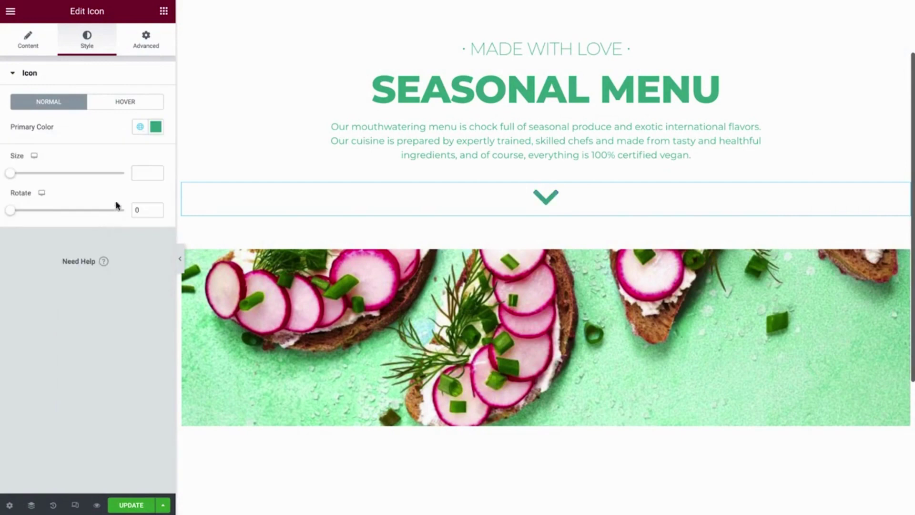
click(152, 173)
text(20)
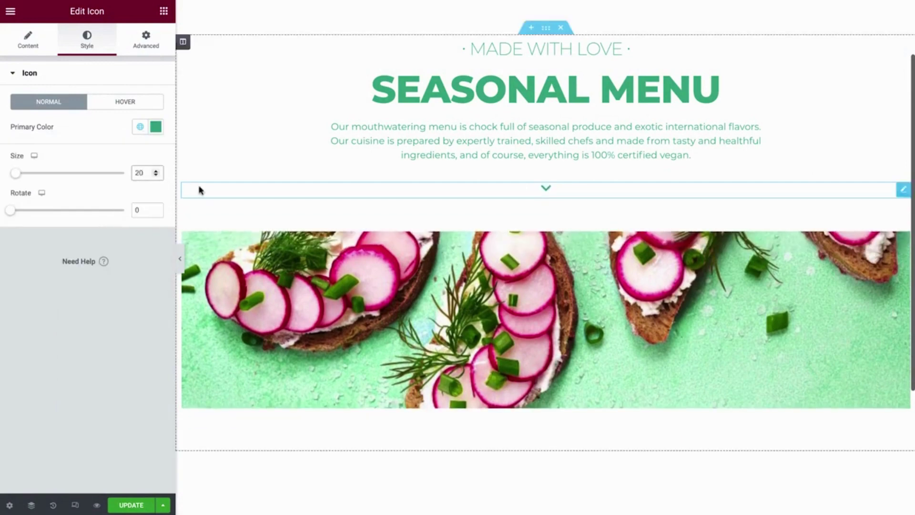
- Set the top and bottom margins of the Seasonal Menu section to 5%
scroll(262, 173, up, 2)
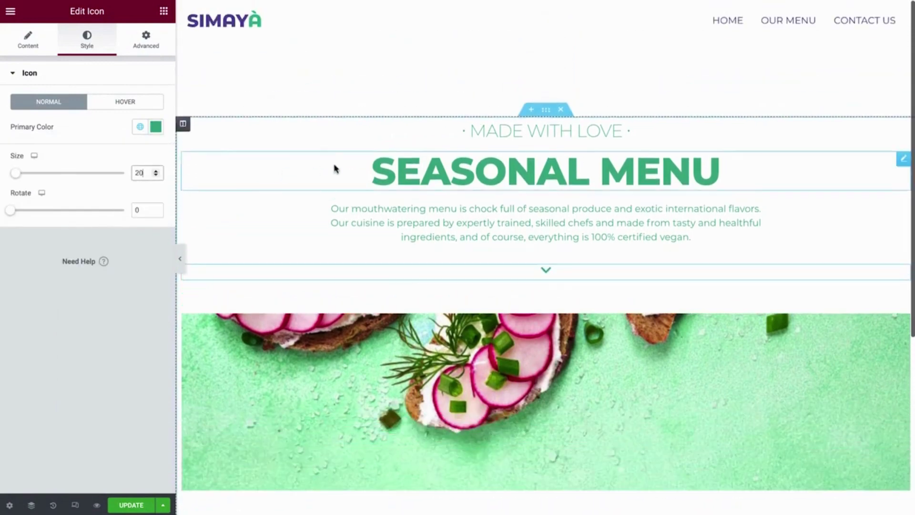
click(547, 110)
click(158, 46)
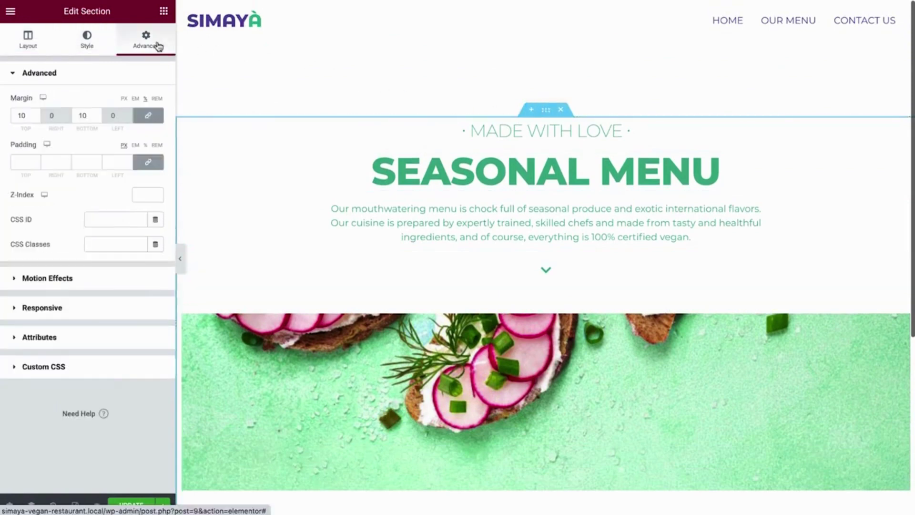
double_click(83, 115)
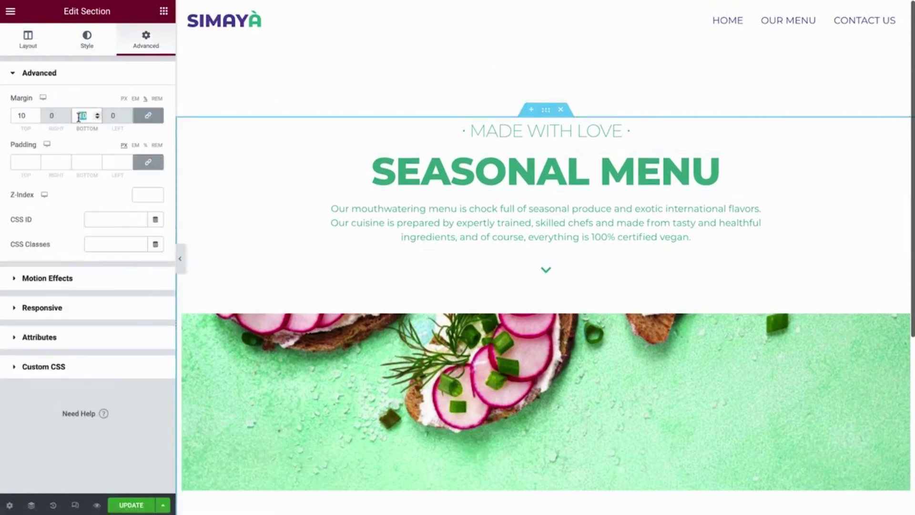
text(5)
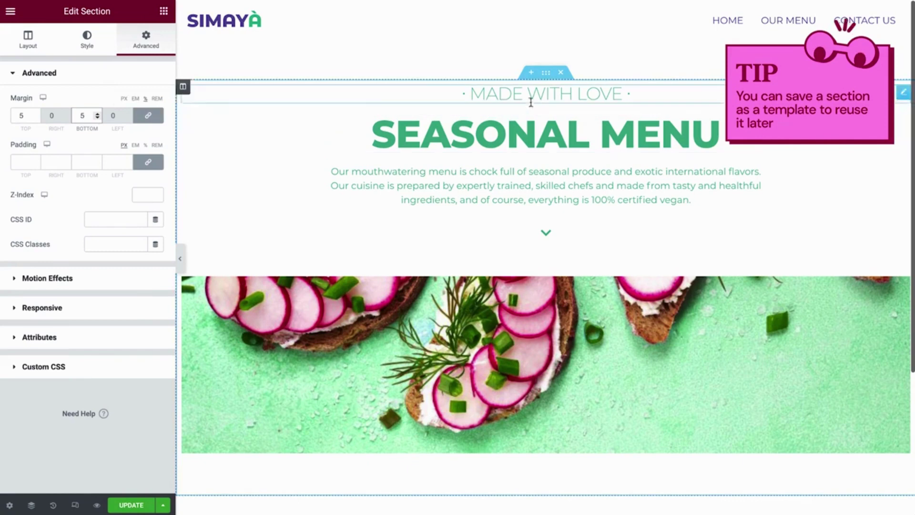
- Save the Seasonal Menu section as a template named "Hero Section" and close the library
right_click(553, 80)
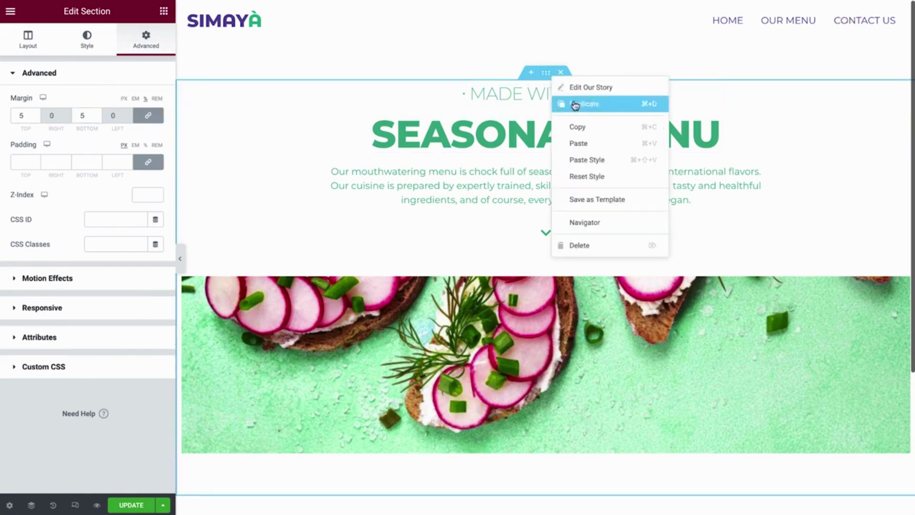
click(642, 200)
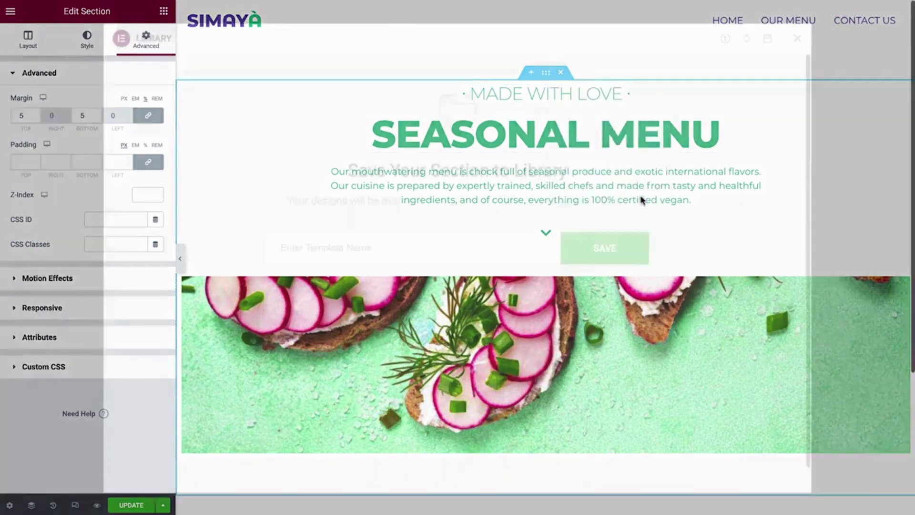
text(Hero Section)
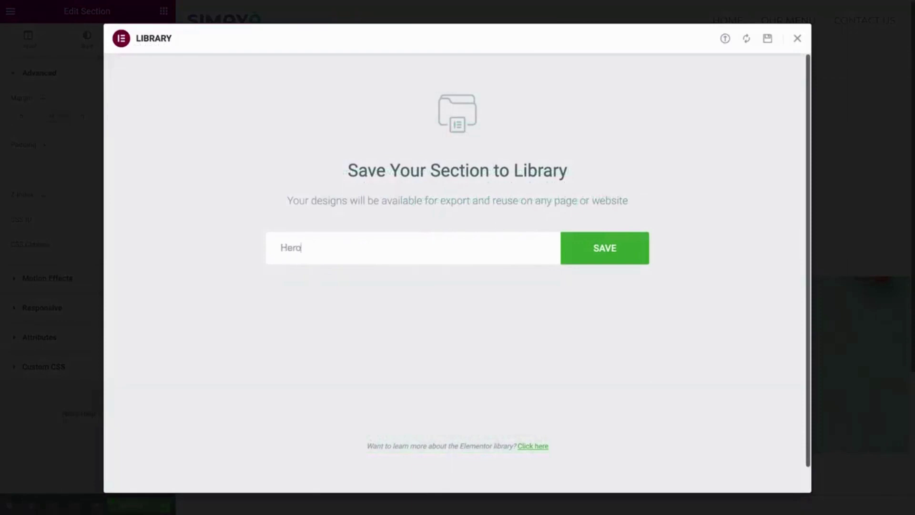
click(616, 257)
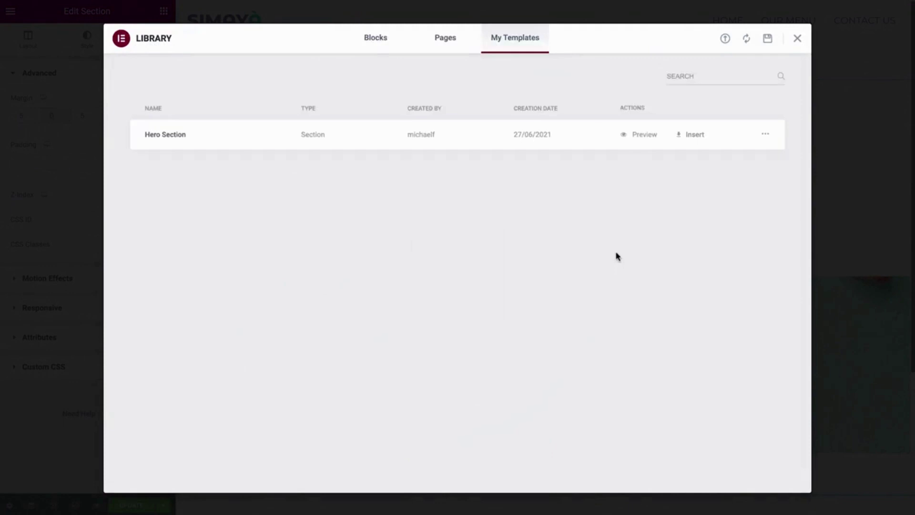
key(Escape)
- Look up the saved Hero Section template in the library from a new section area above the hero, without inserting it
click(532, 74)
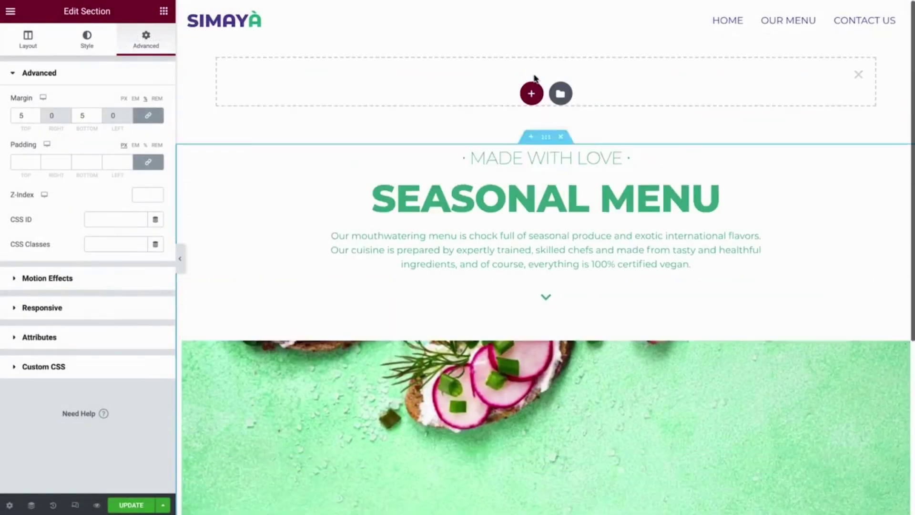
click(561, 95)
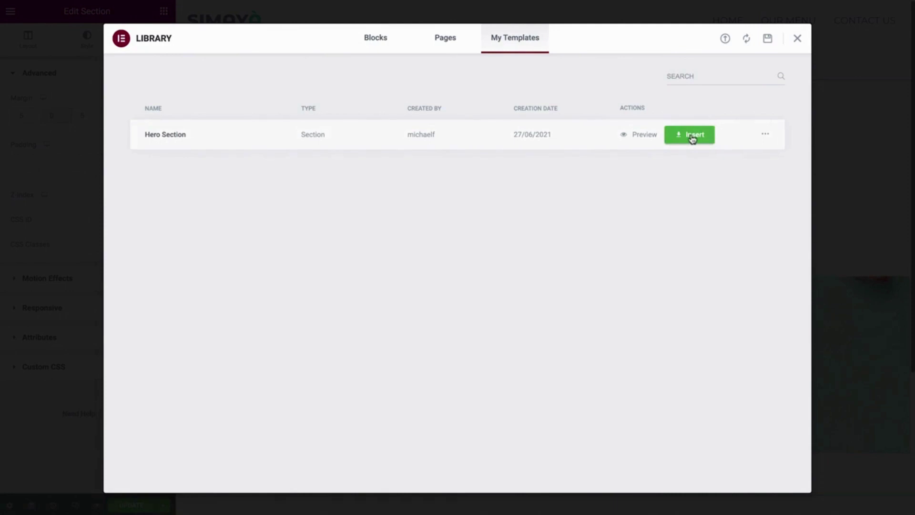
click(797, 39)
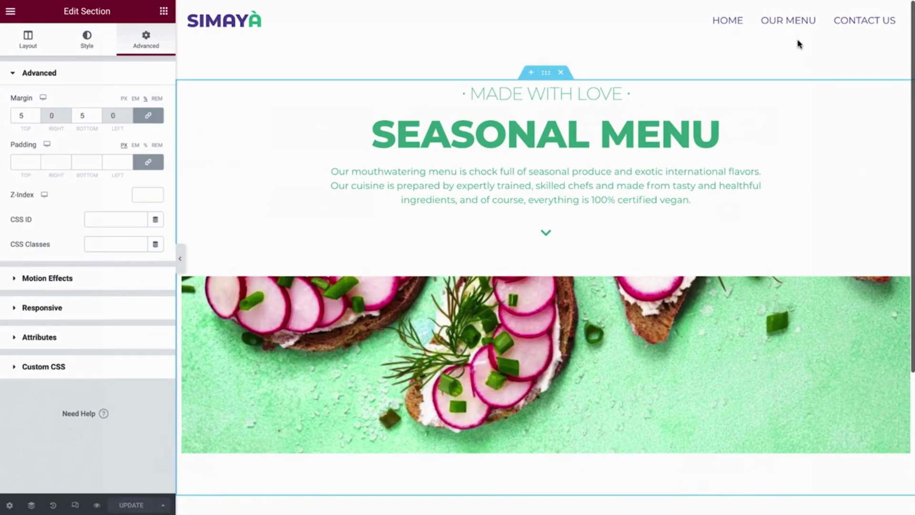
- Add a new single-column section below the Seasonal Menu section
scroll(800, 44, down, 5)
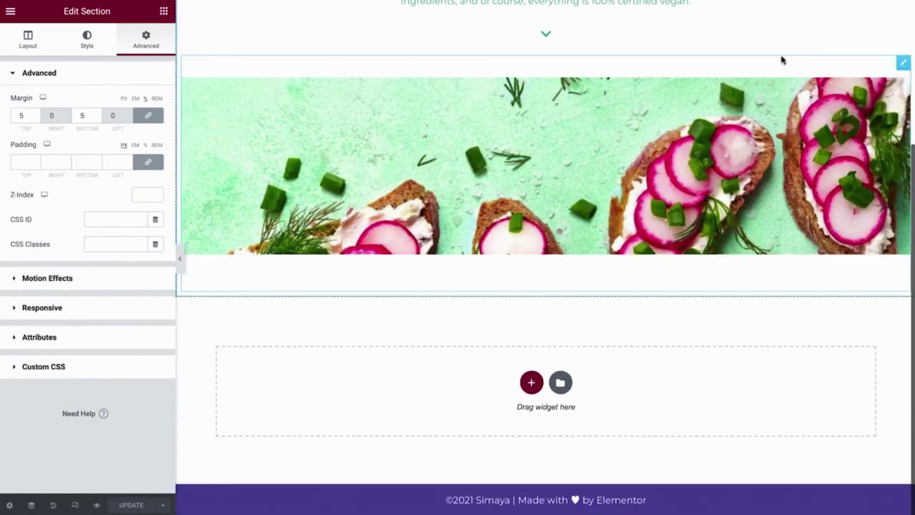
click(531, 381)
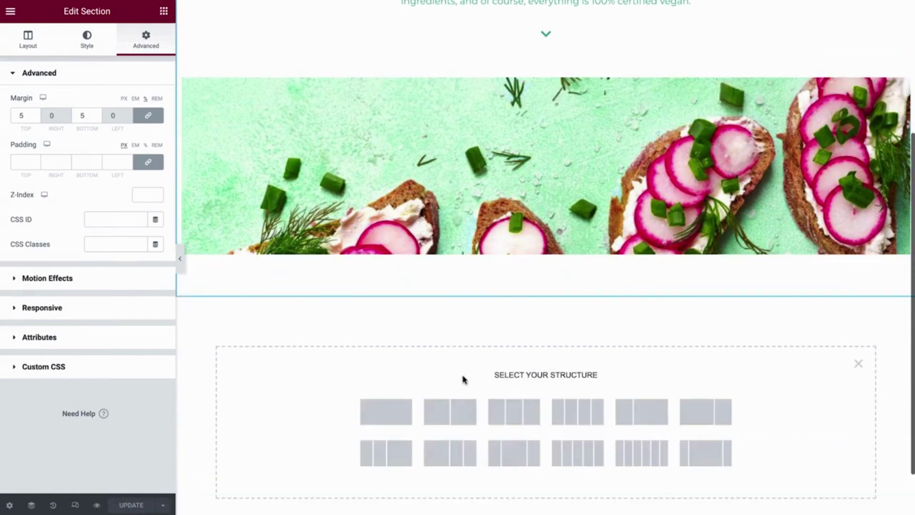
click(381, 414)
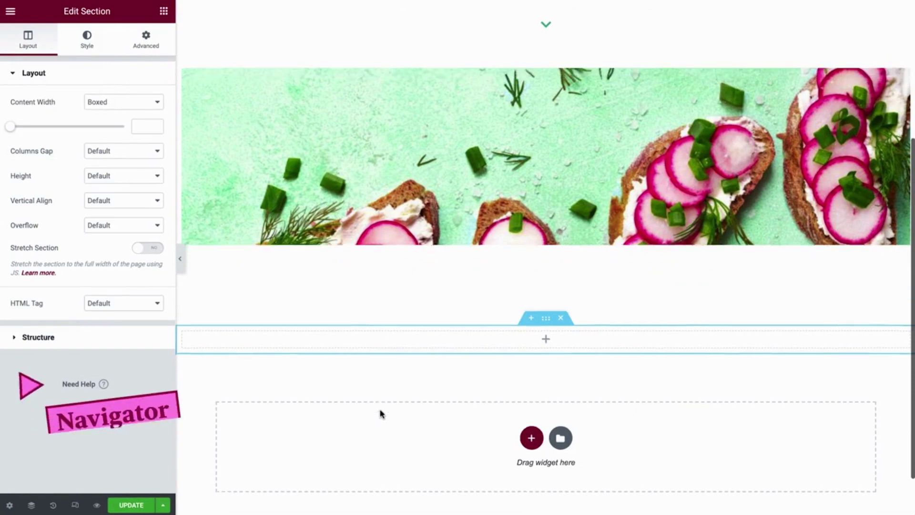
- Rename the Our Story section to "Hero" in the Navigator and collapse its contents
scroll(381, 414, down, 2)
key(ctrl+i)
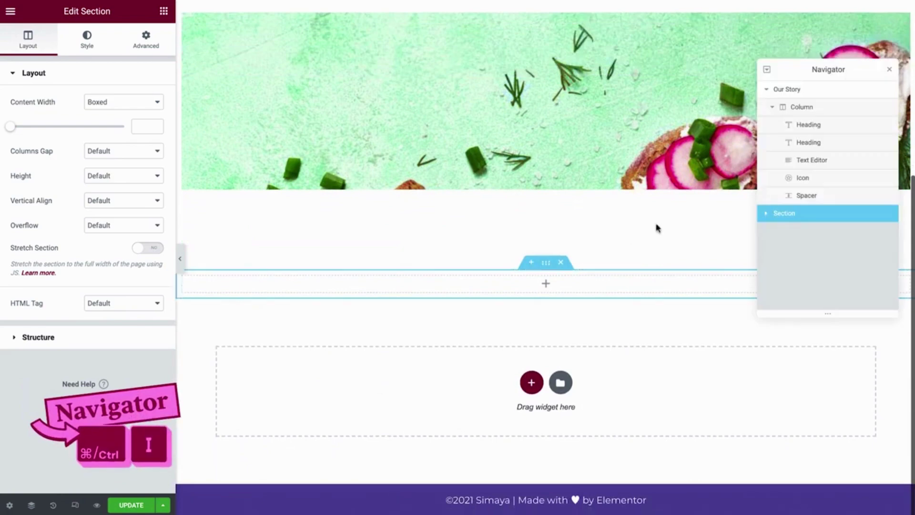
double_click(787, 90)
text(Hero)
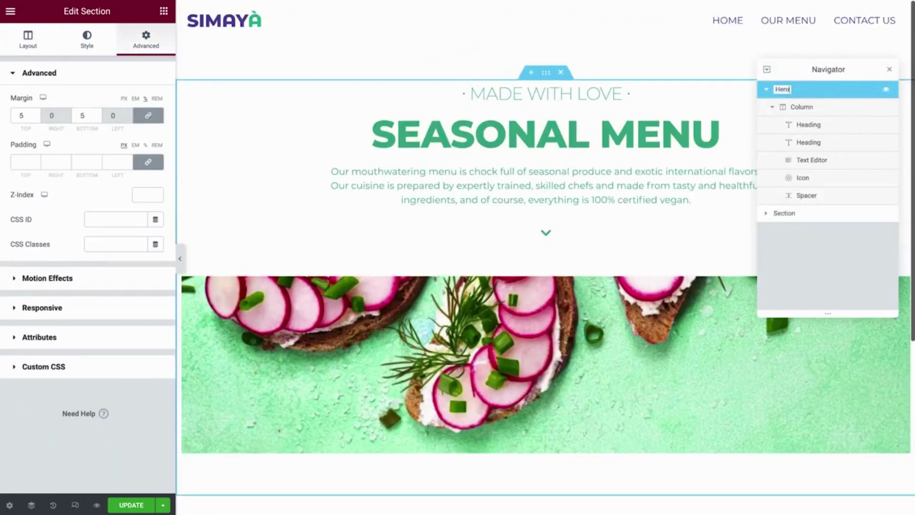
key(Return)
click(766, 89)
- Rename the new empty section to "Starters" in the Navigator, then close the Navigator
click(783, 108)
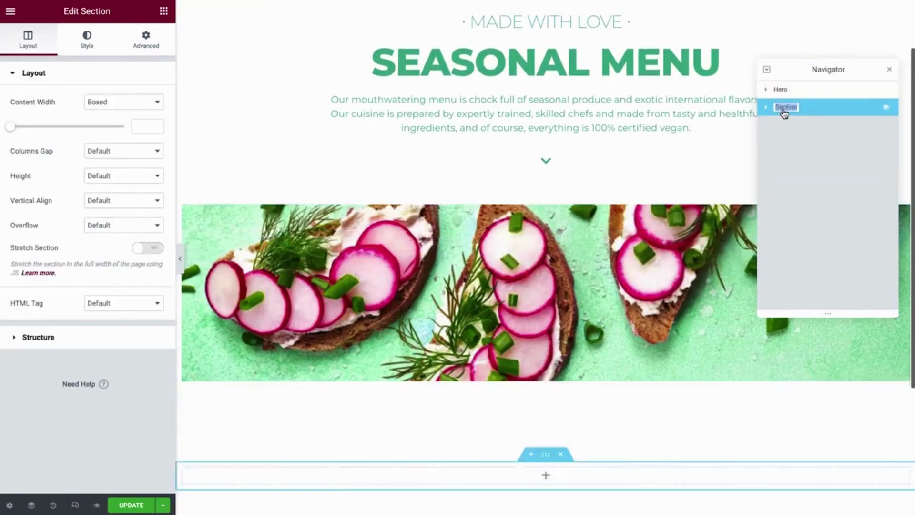
double_click(784, 107)
text(Starters)
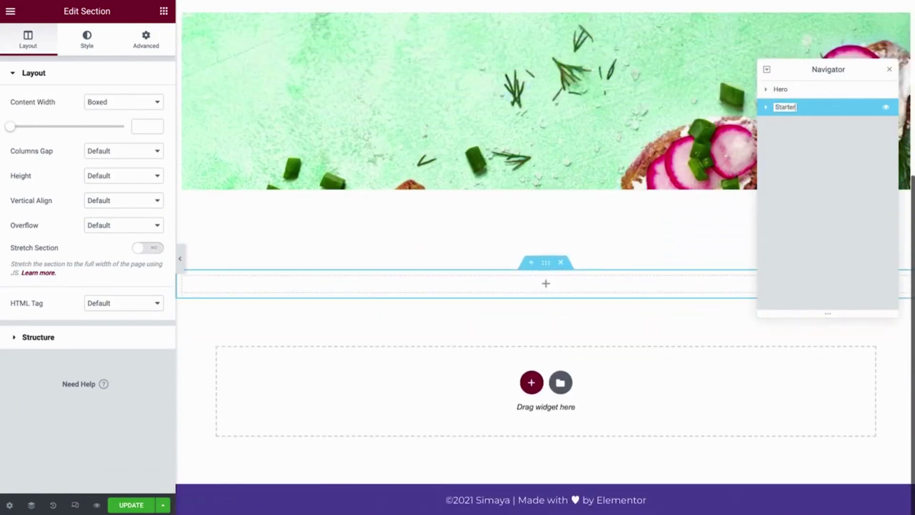
key(Return)
click(889, 69)
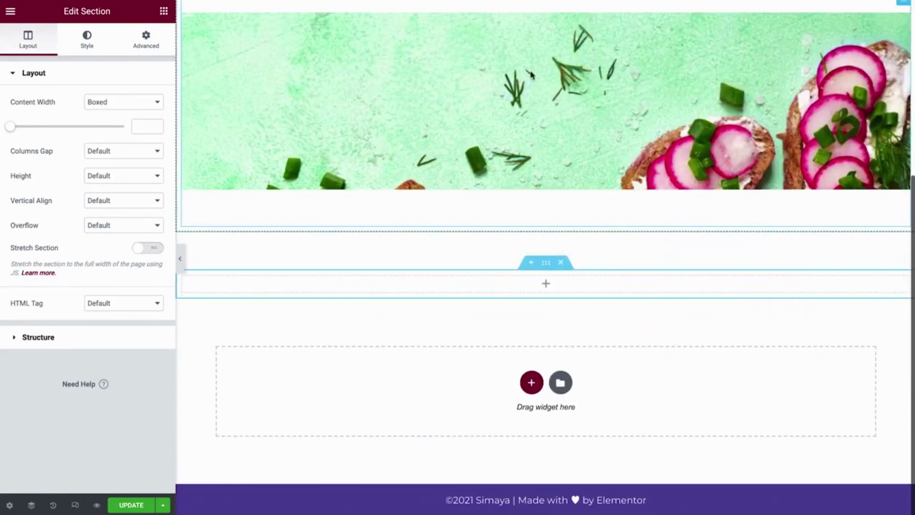
- Add a Divider widget to the empty Starters section with a text element reading "· STARTERS ·"
click(166, 14)
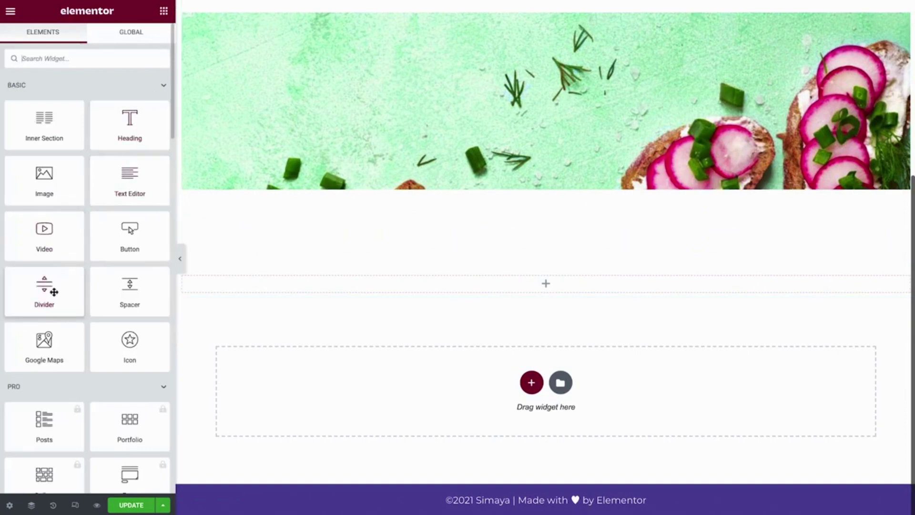
drag(54, 291, 314, 287)
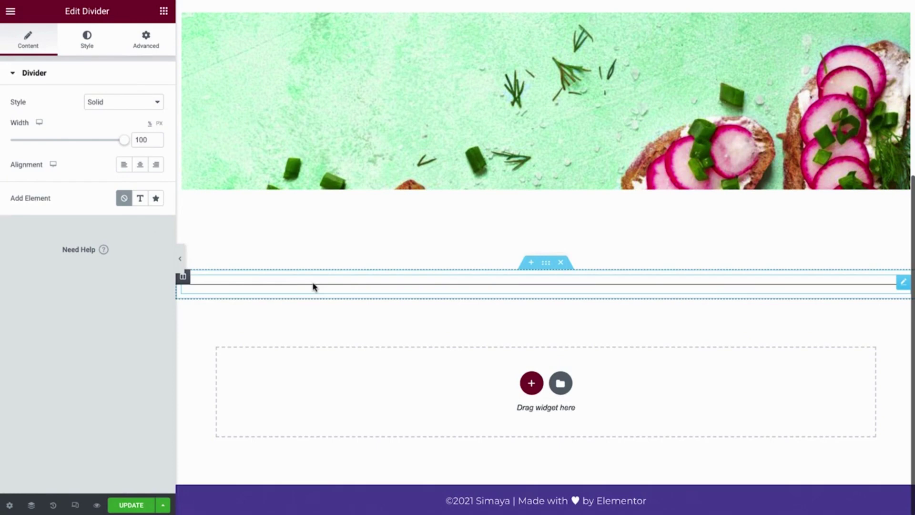
click(147, 202)
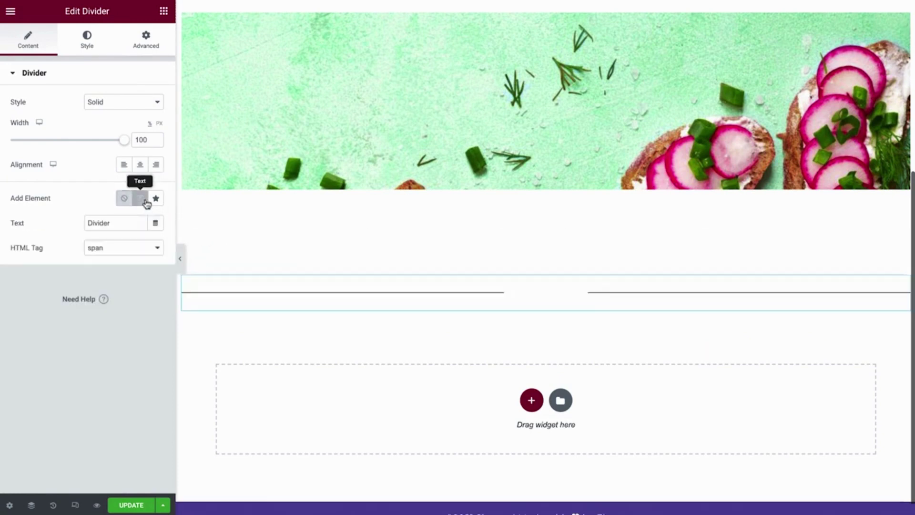
double_click(121, 223)
text(· STARTERS ·)
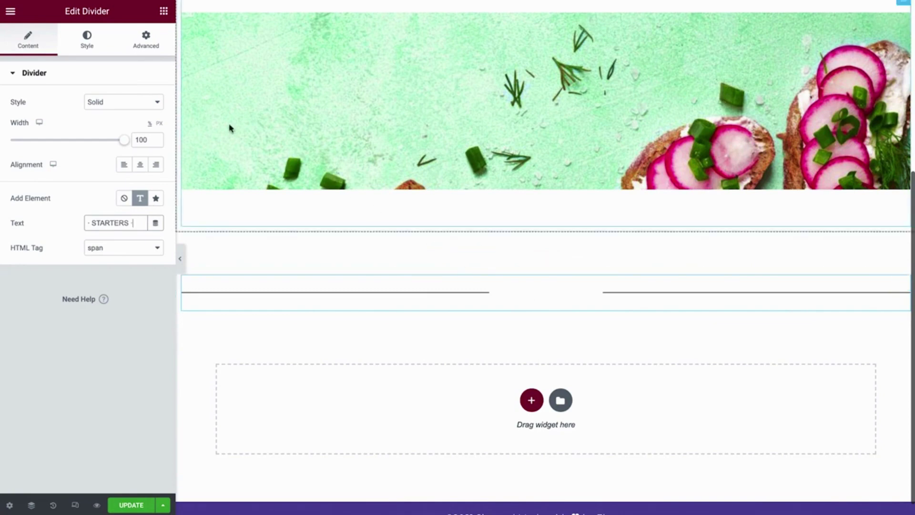
- Set the divider line's colour to the global green
click(87, 40)
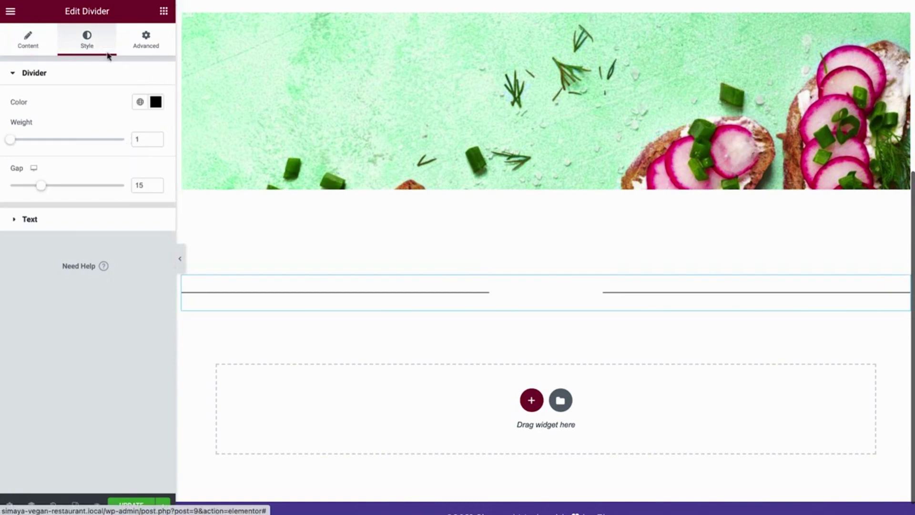
click(139, 102)
click(105, 197)
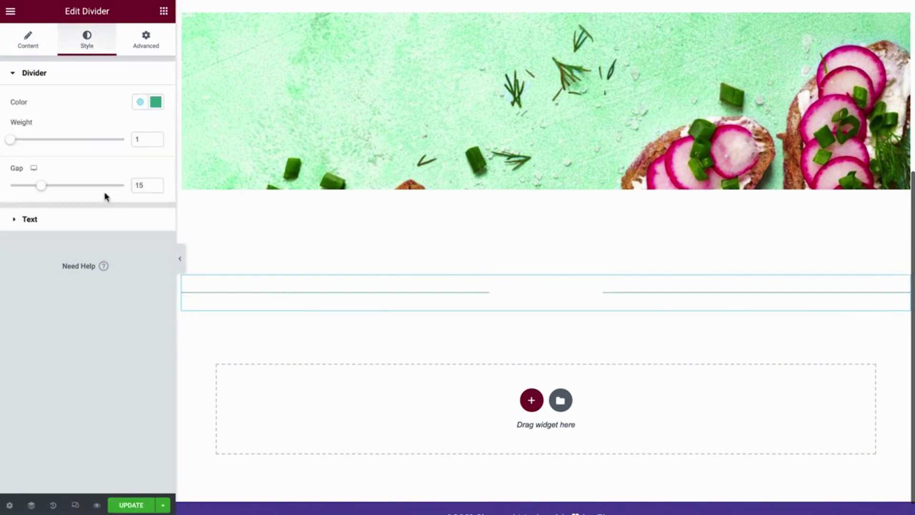
- Style the divider's text with the global green colour and the bold global font whose name starts with "SECTION"
click(104, 222)
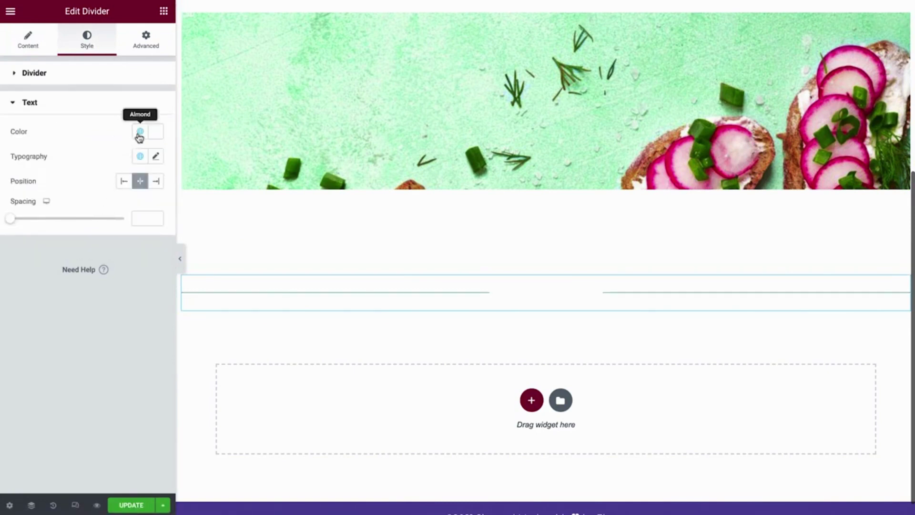
click(139, 132)
click(117, 225)
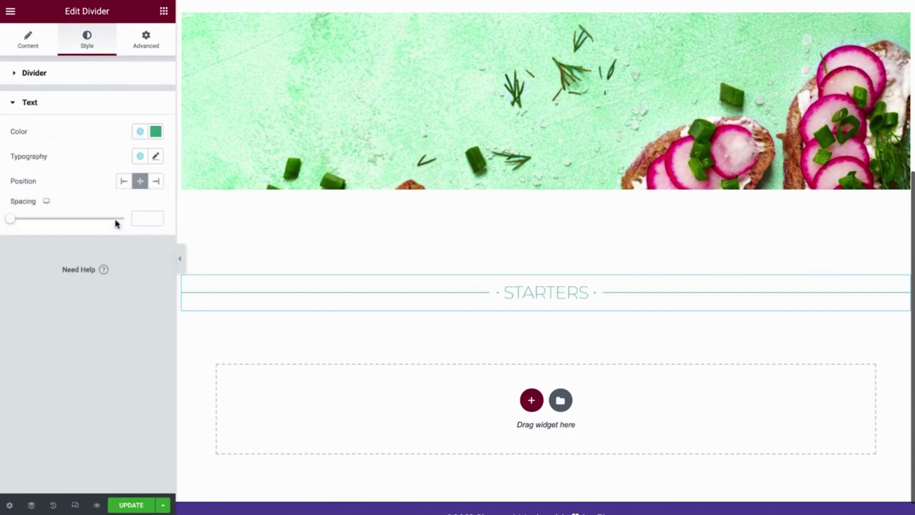
click(139, 157)
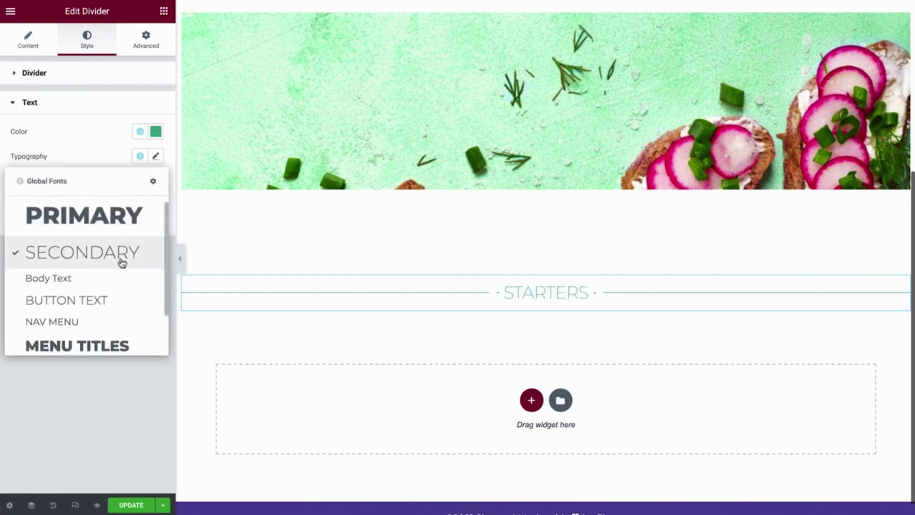
scroll(121, 262, down, 1)
click(123, 330)
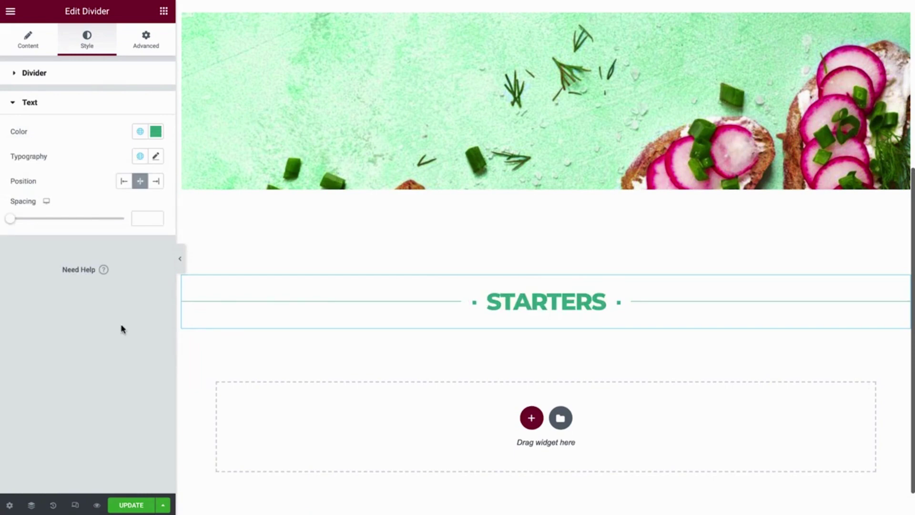
- Insert an Inner Section below the Starters divider and add a third column to it
click(163, 10)
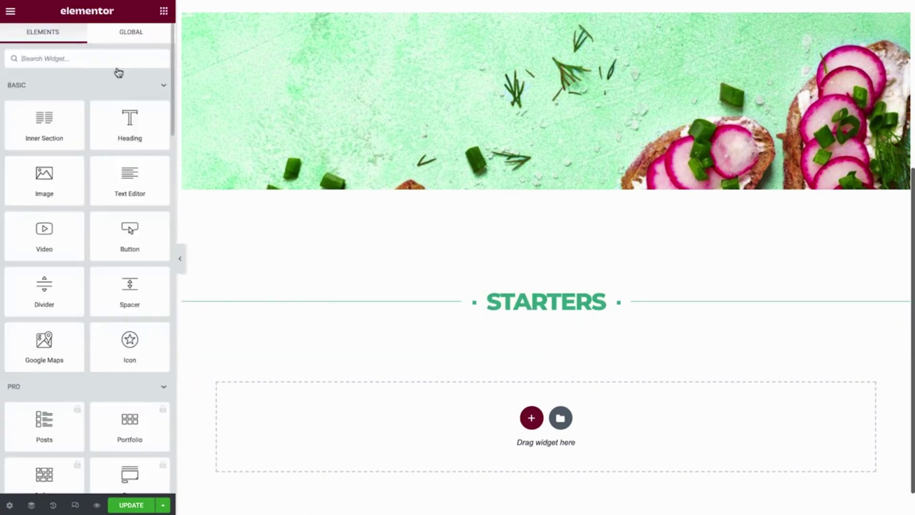
drag(63, 117, 430, 318)
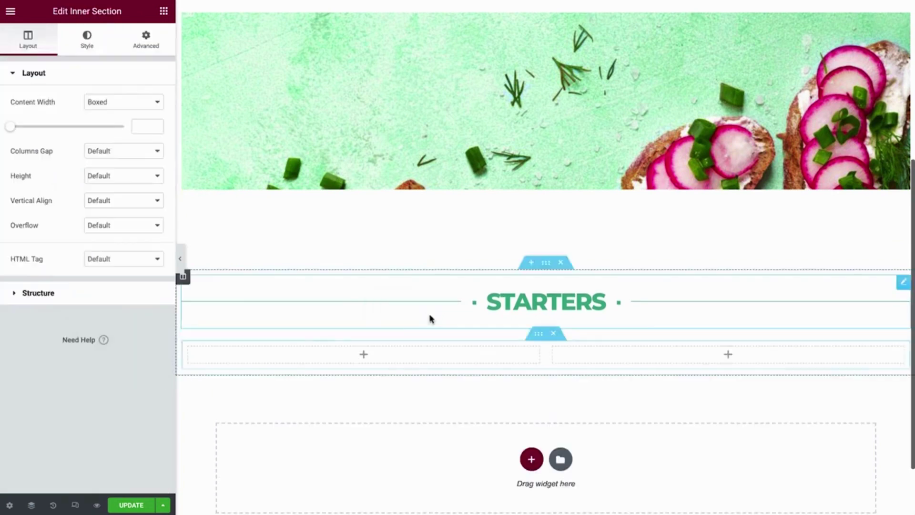
right_click(191, 350)
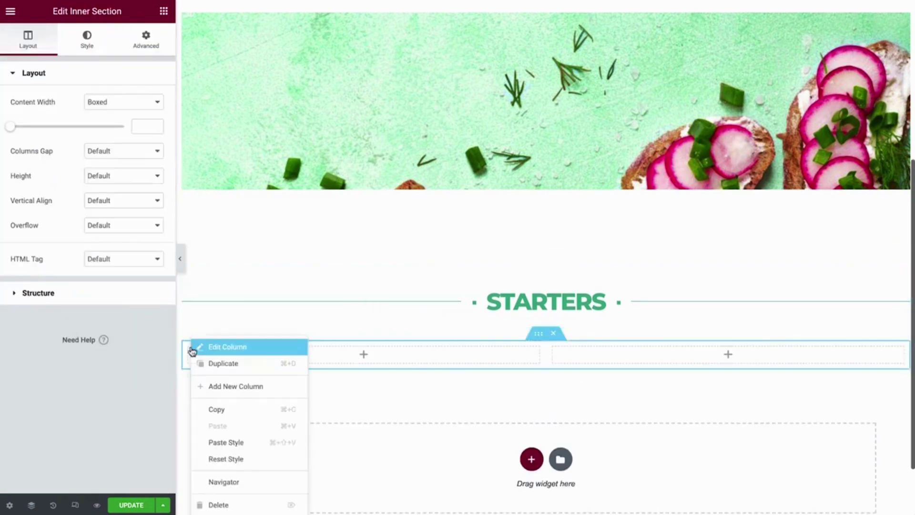
click(278, 387)
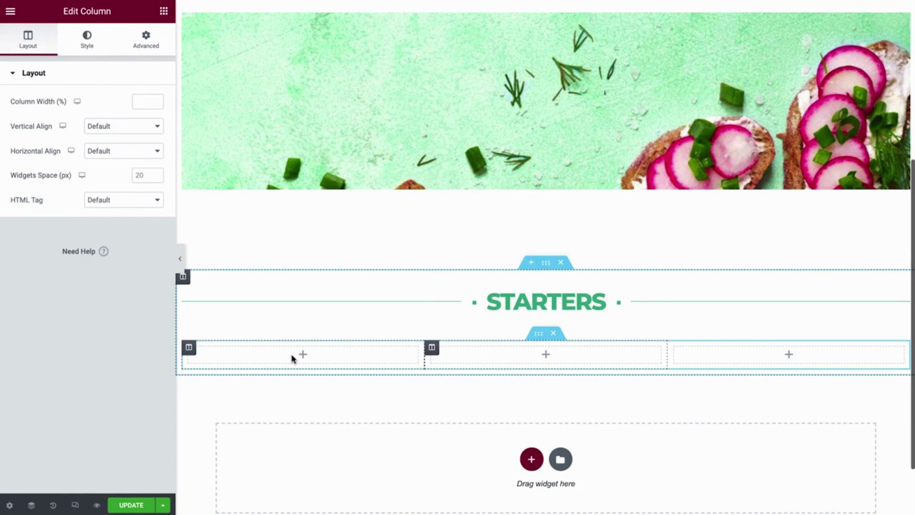
- Add an Image widget to the first inner column using icon-salad-green.png from the media library
click(163, 19)
drag(81, 180, 301, 364)
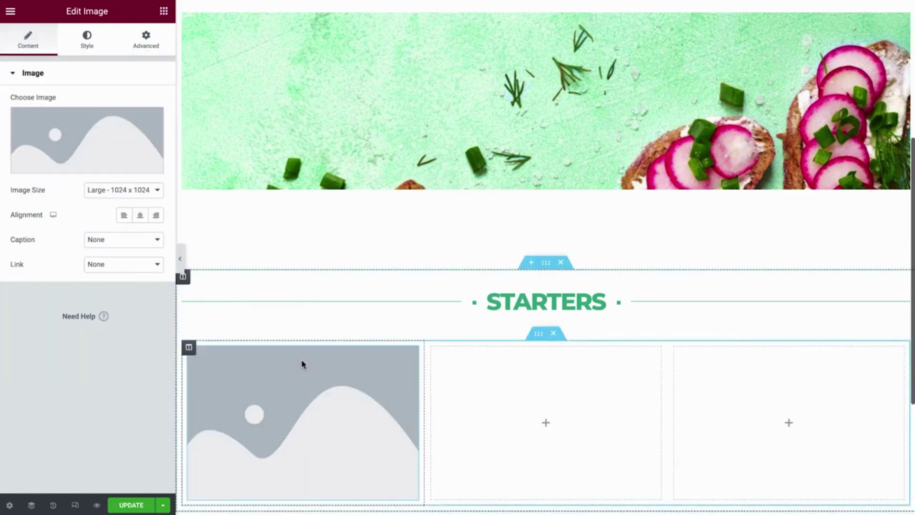
scroll(302, 364, down, 5)
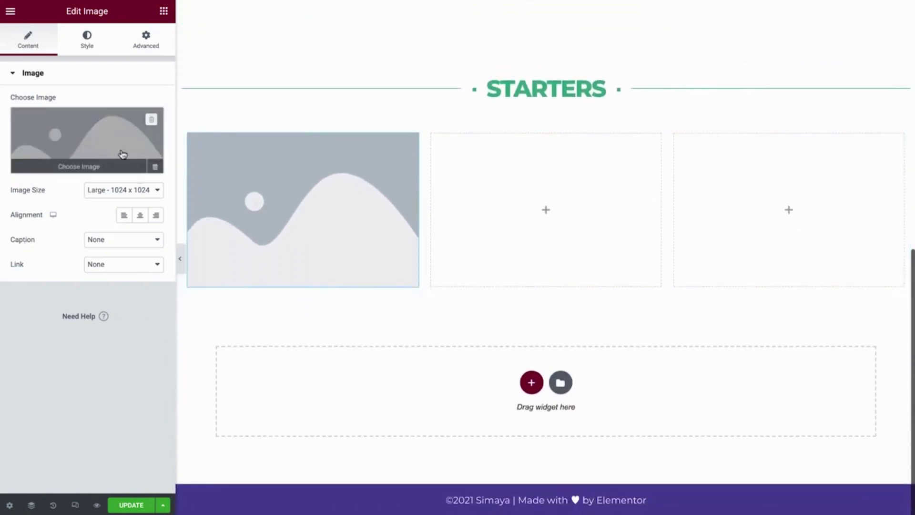
click(122, 154)
click(230, 151)
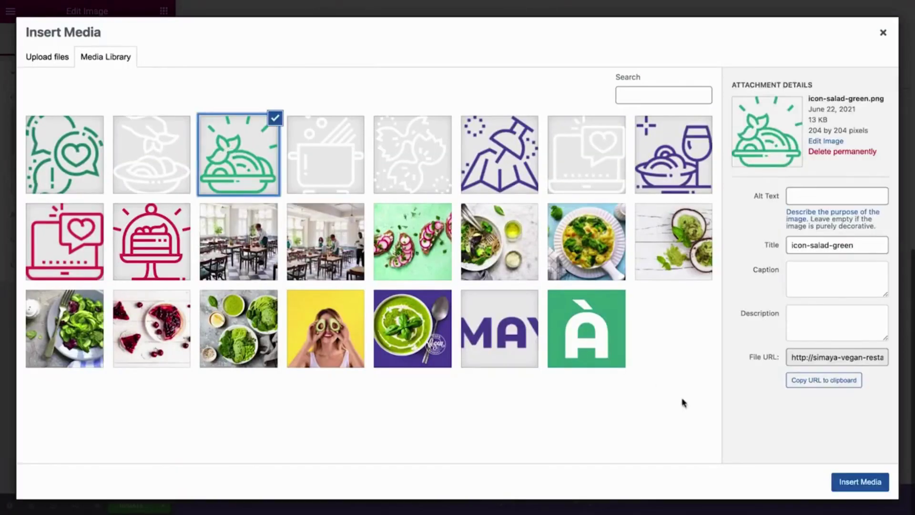
click(853, 481)
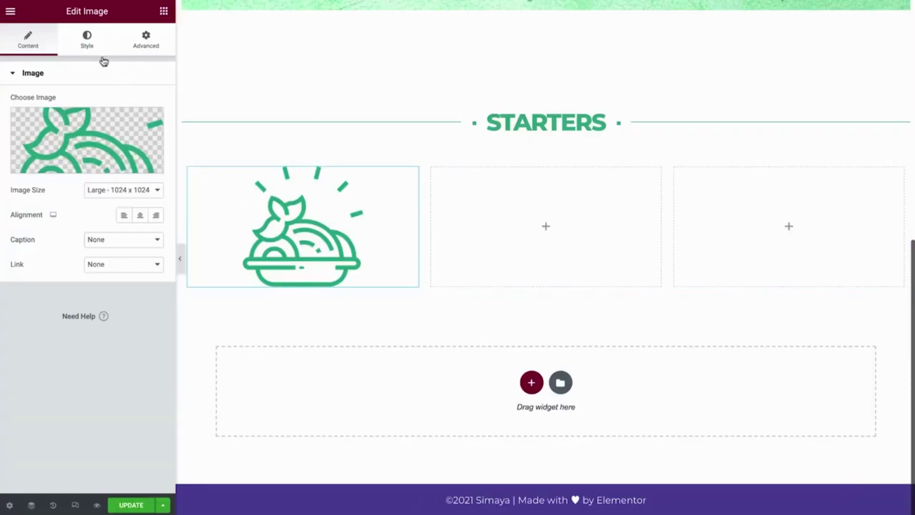
- Set the salad icon's width to 68 px
click(92, 44)
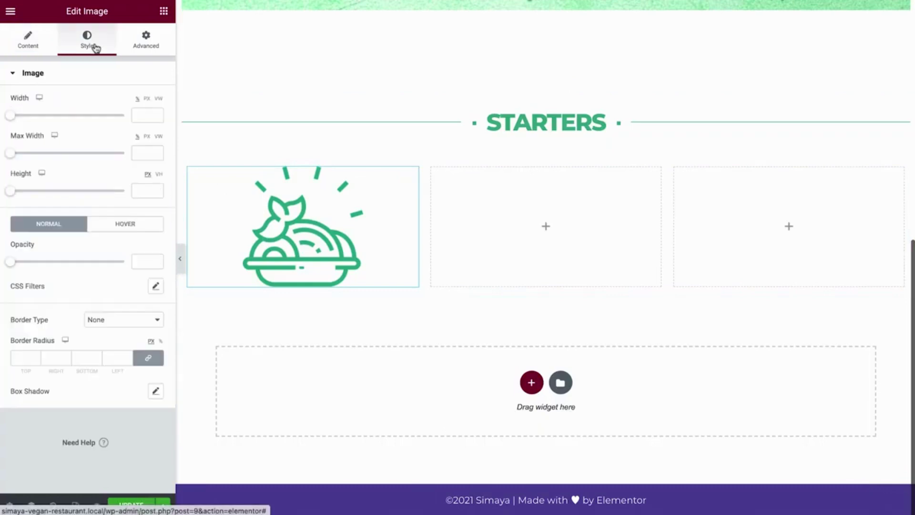
click(145, 114)
text(68)
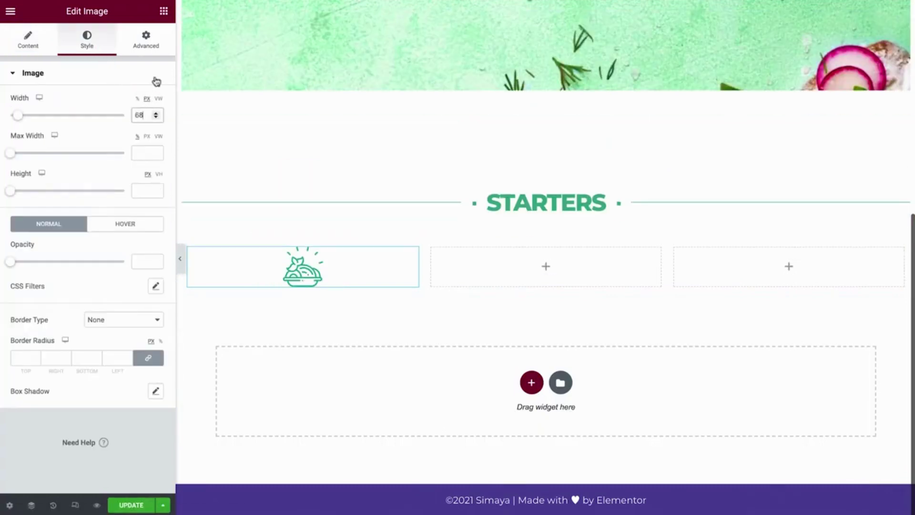
- Add a centred H3 heading reading "Mezze Platter For Two" below the salad icon
click(164, 10)
drag(137, 123, 240, 270)
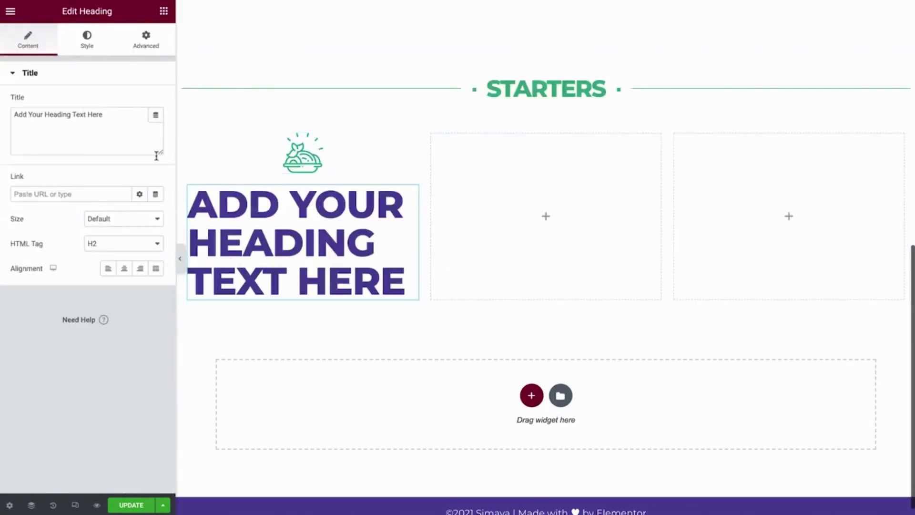
triple_click(119, 116)
text(Mezze Platter For Two)
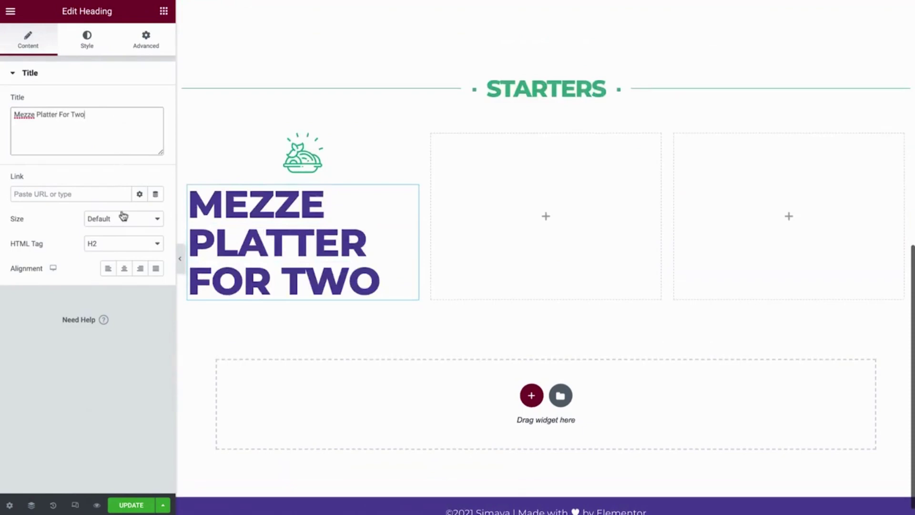
click(124, 244)
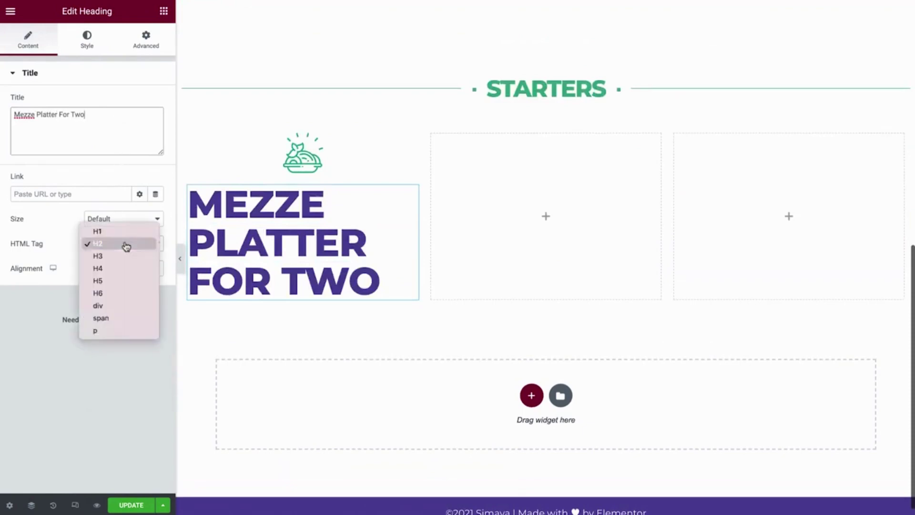
click(126, 255)
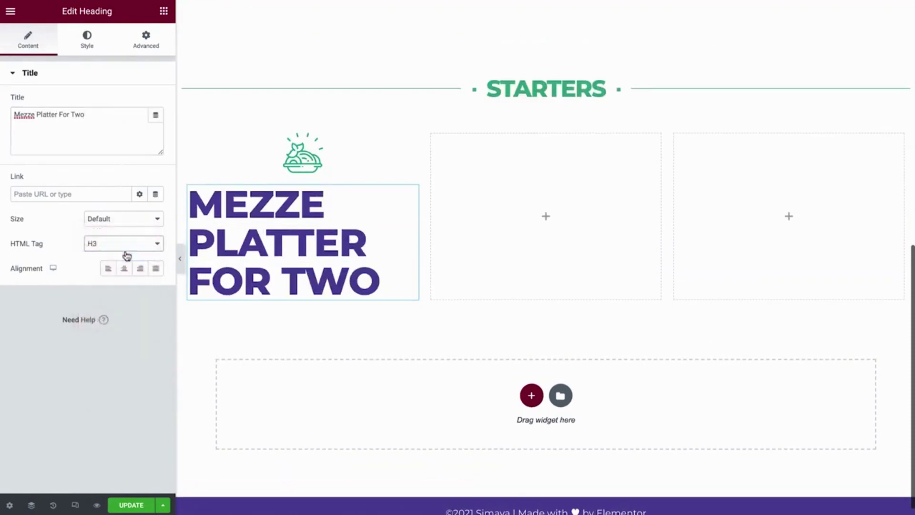
click(125, 269)
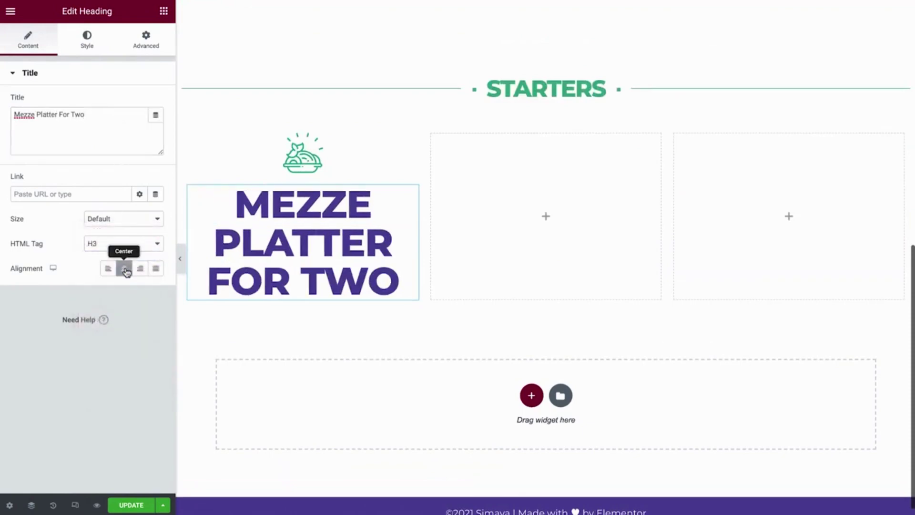
- Style the dish heading with the global green text colour and the Menu Titles global font
click(96, 51)
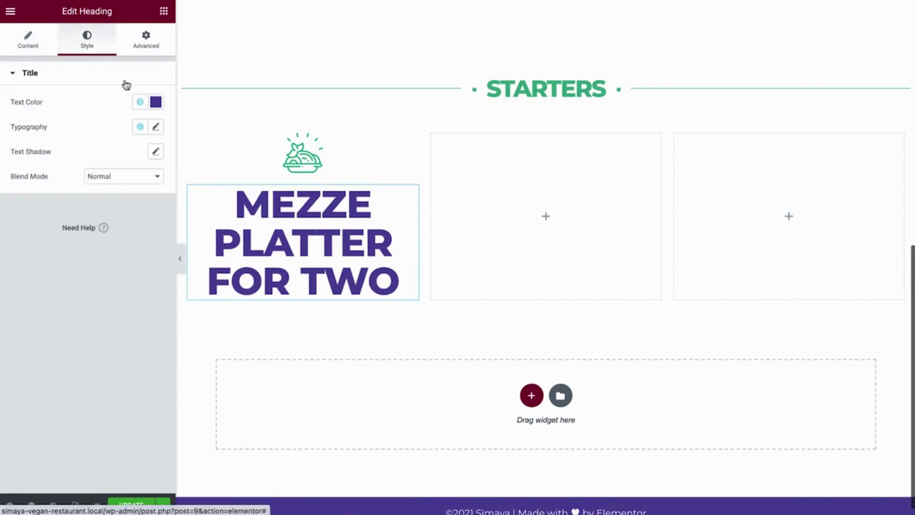
click(141, 102)
click(120, 196)
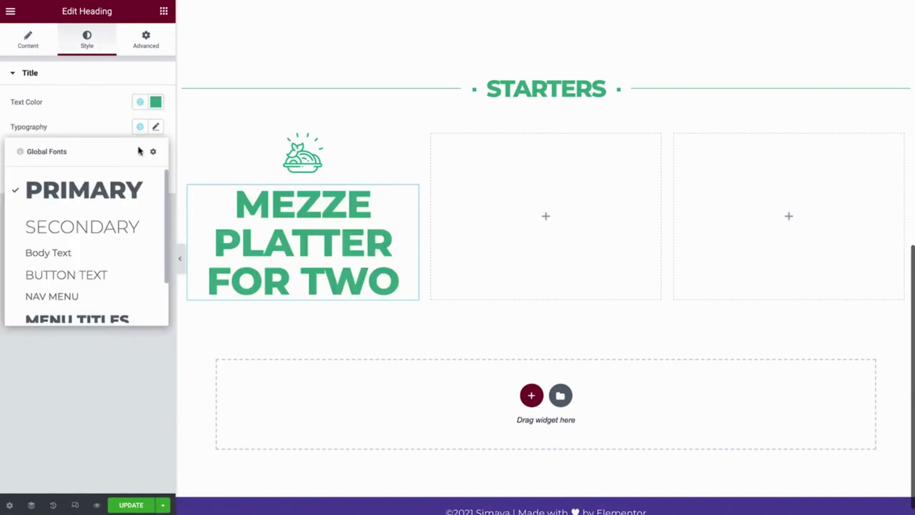
scroll(137, 189, down, 2)
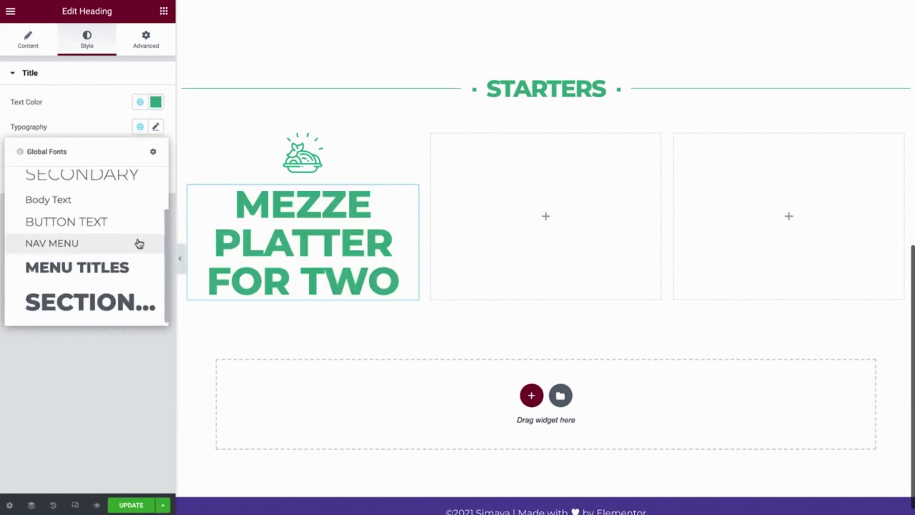
click(138, 268)
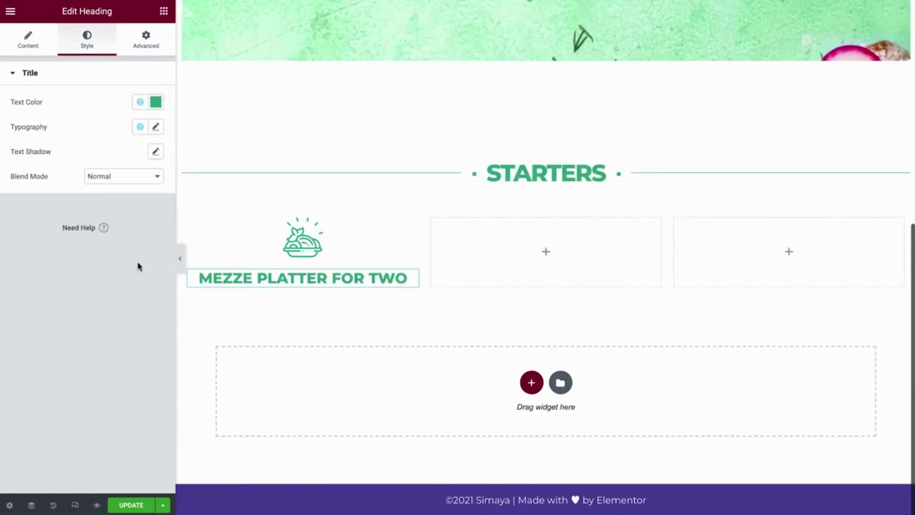
- Add a centred Text Editor below the dish heading reading "The perfect starter, complete with hummus, pesto, and olives"
click(164, 11)
drag(143, 179, 252, 288)
key(ctrl+a)
text(The perfect starter, complete with hummus, pesto, and olives)
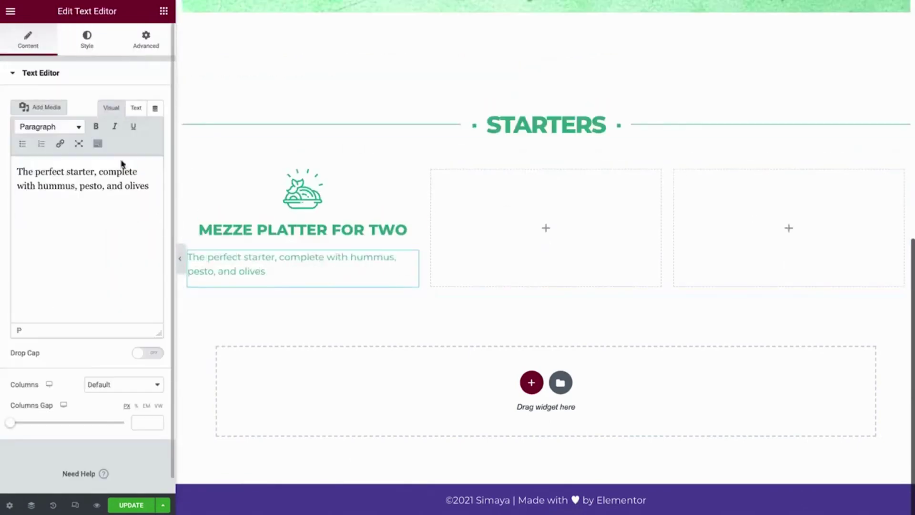
click(96, 50)
click(124, 102)
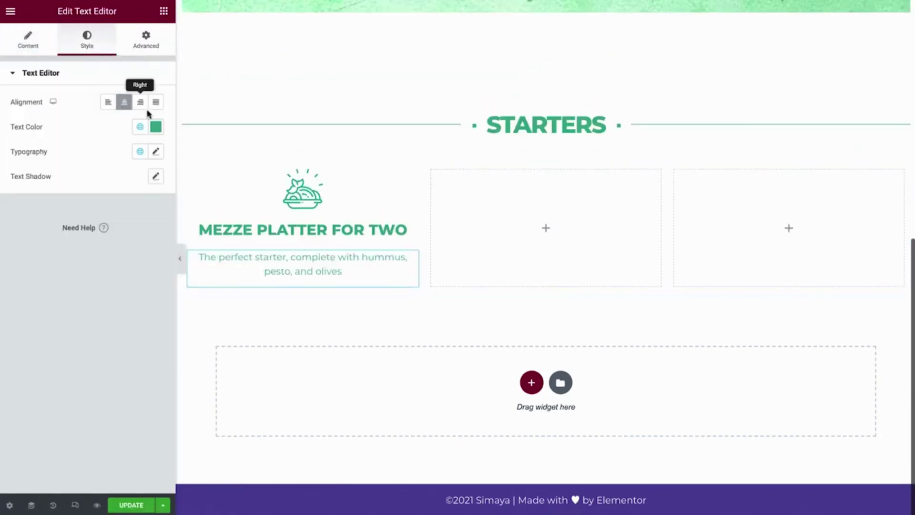
- Duplicate the Mezze Platter For Two heading and move the copy below the description text
right_click(412, 229)
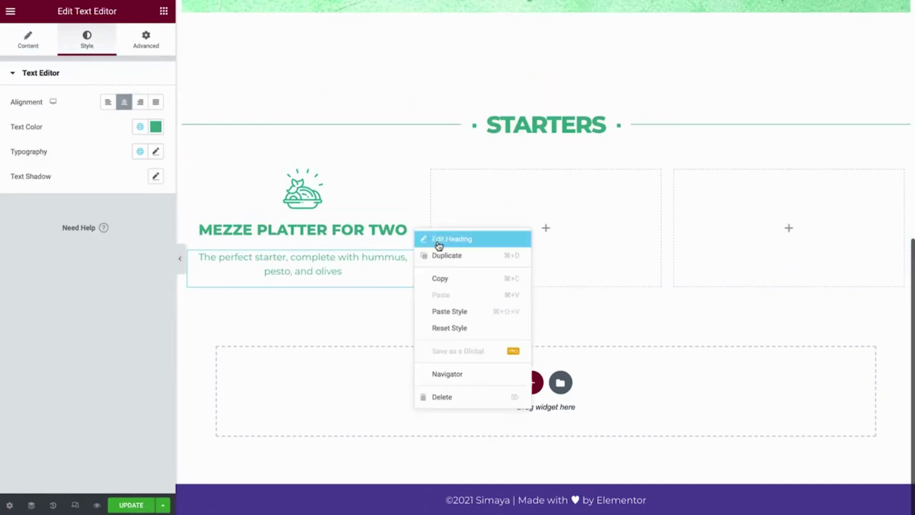
click(473, 259)
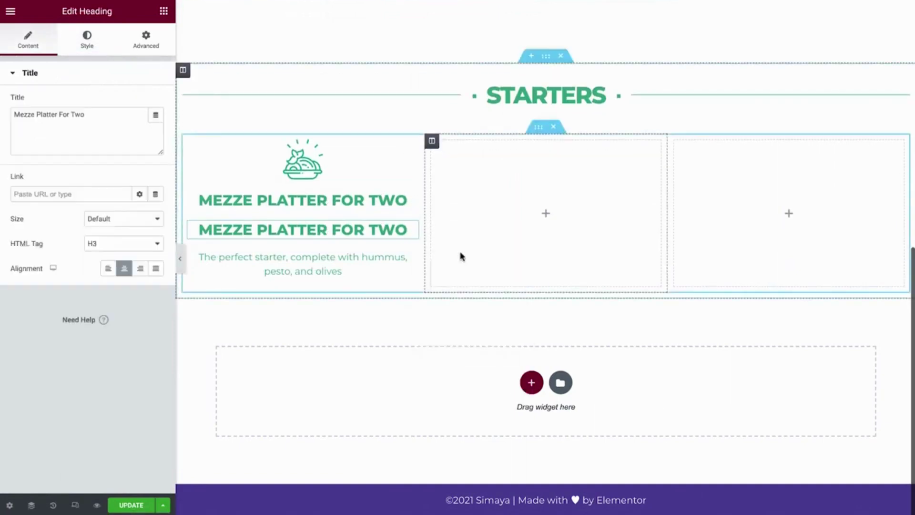
drag(410, 228, 368, 272)
- Change the copied heading's title to "$15.95" and its HTML tag to H4
triple_click(97, 123)
text($15.95)
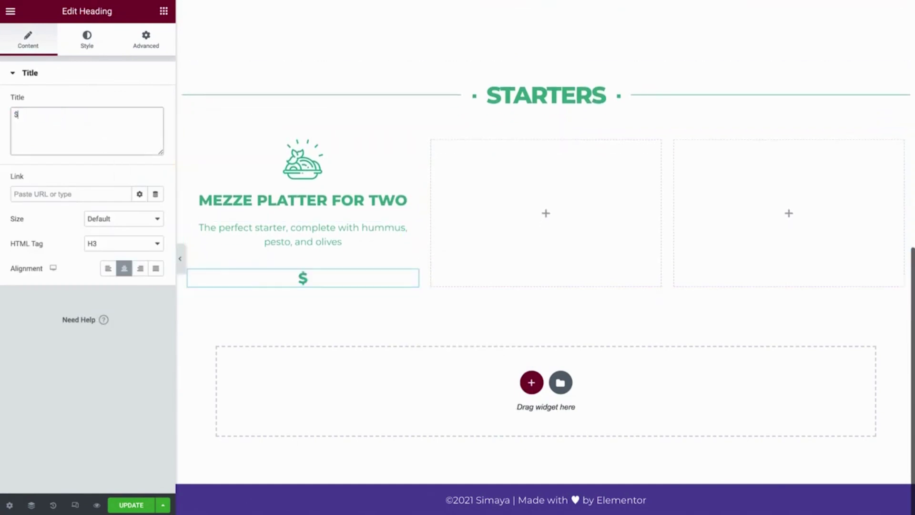
click(135, 242)
click(133, 259)
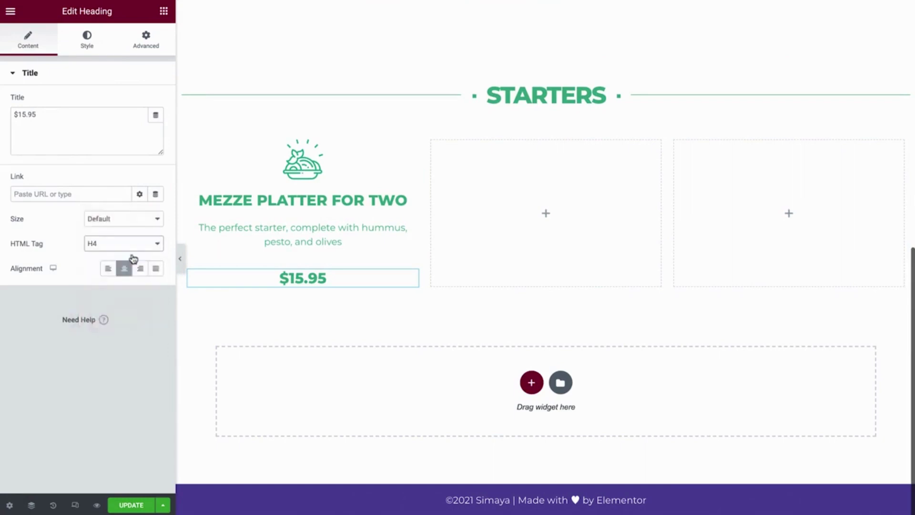
- Set the $15.95 price heading's typography to size 16 px, weight 600 and Default transform
click(90, 45)
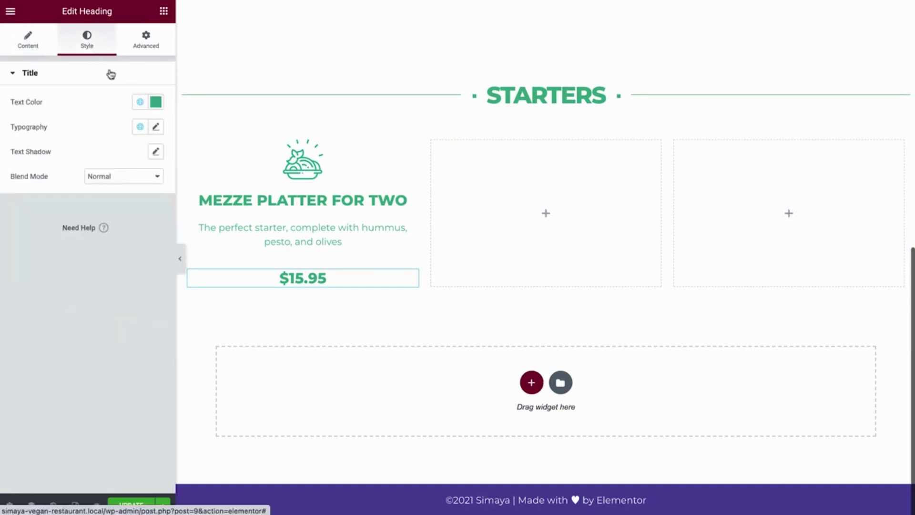
click(139, 126)
scroll(147, 187, down, 2)
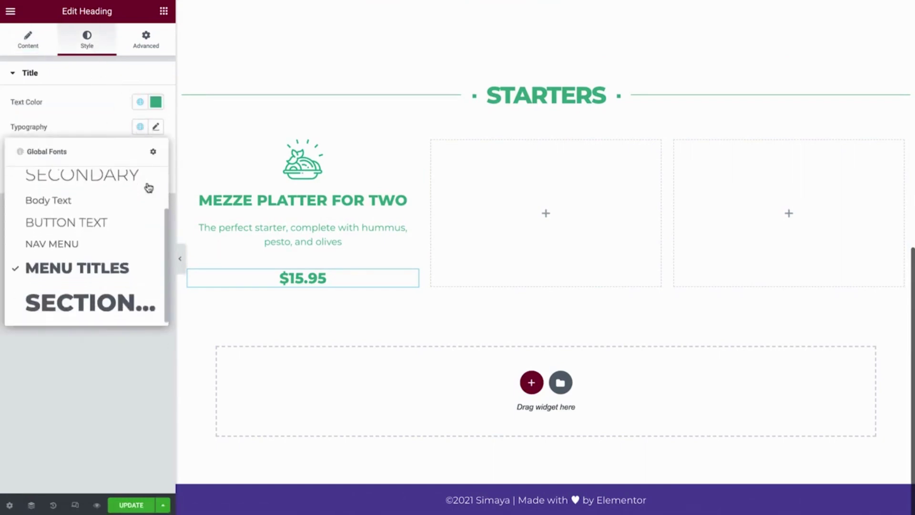
scroll(149, 187, up, 2)
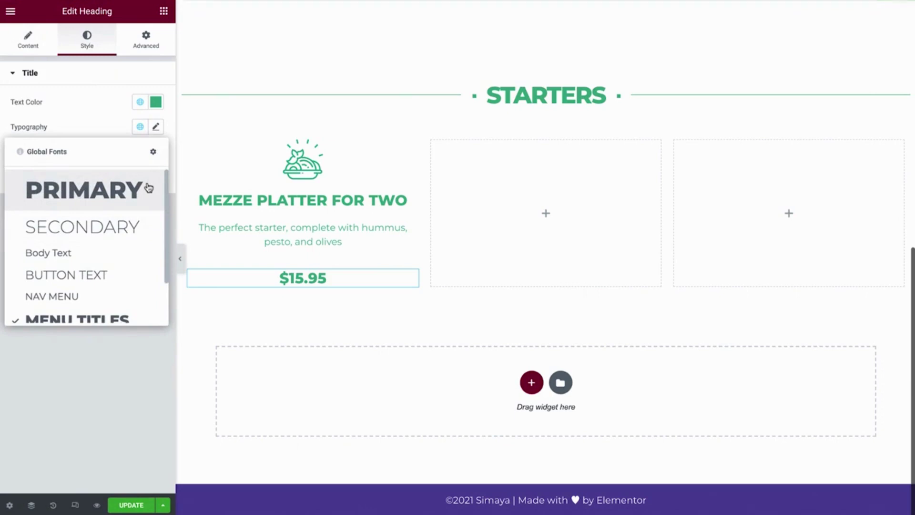
click(155, 132)
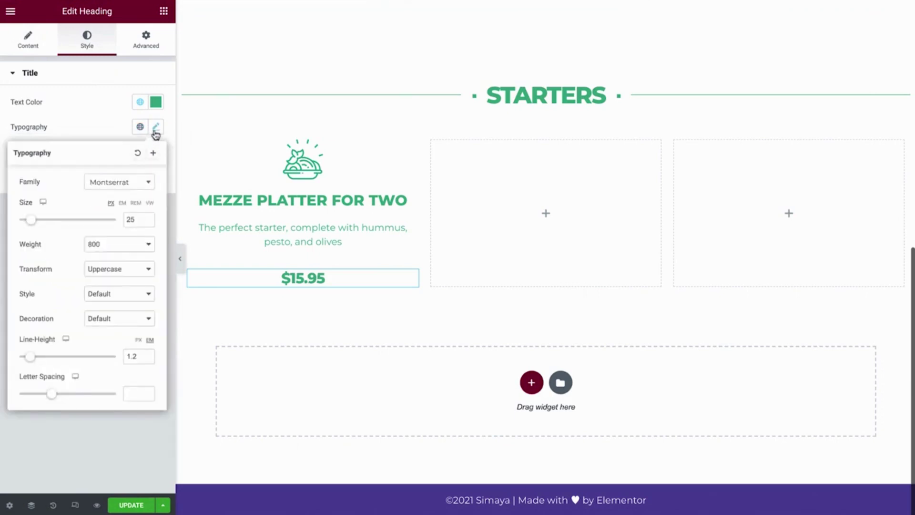
double_click(133, 220)
text(16)
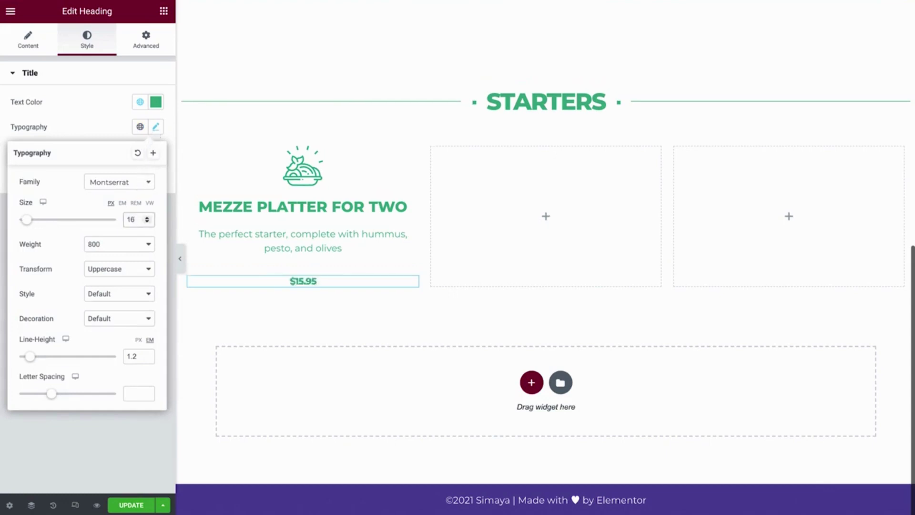
click(138, 244)
click(141, 222)
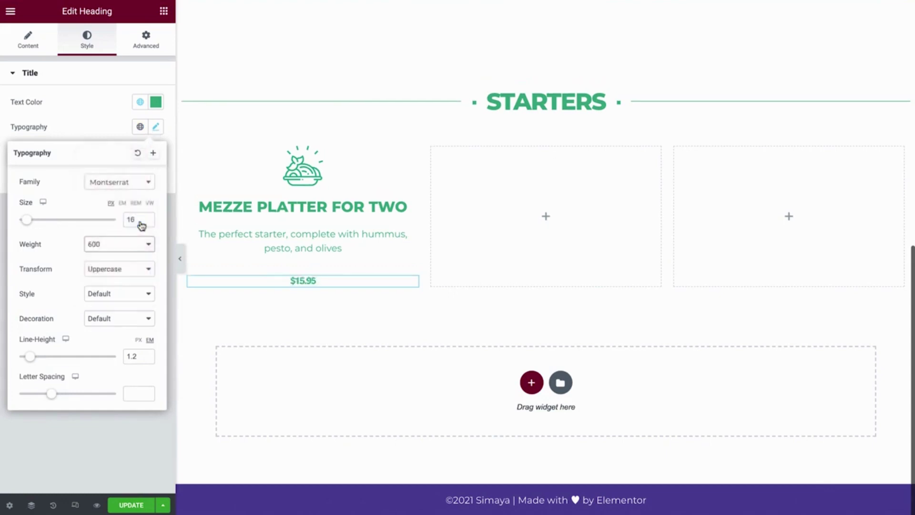
click(145, 269)
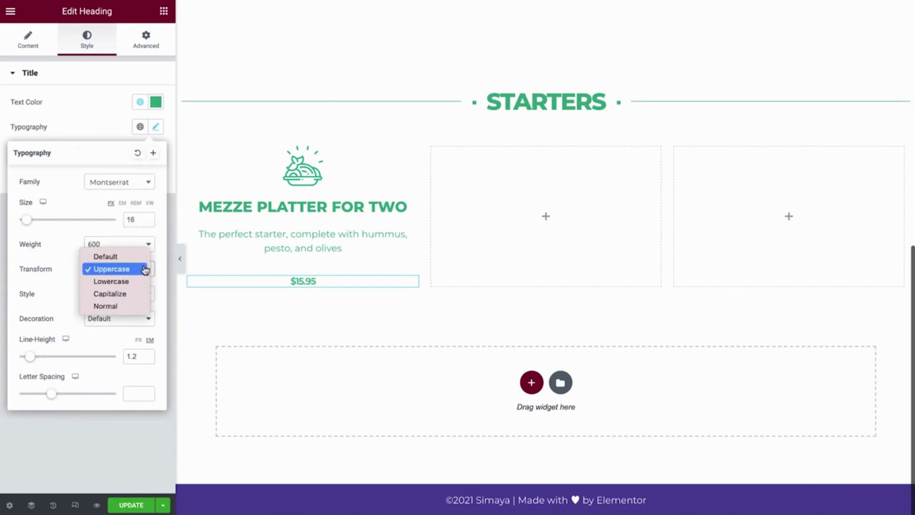
click(141, 256)
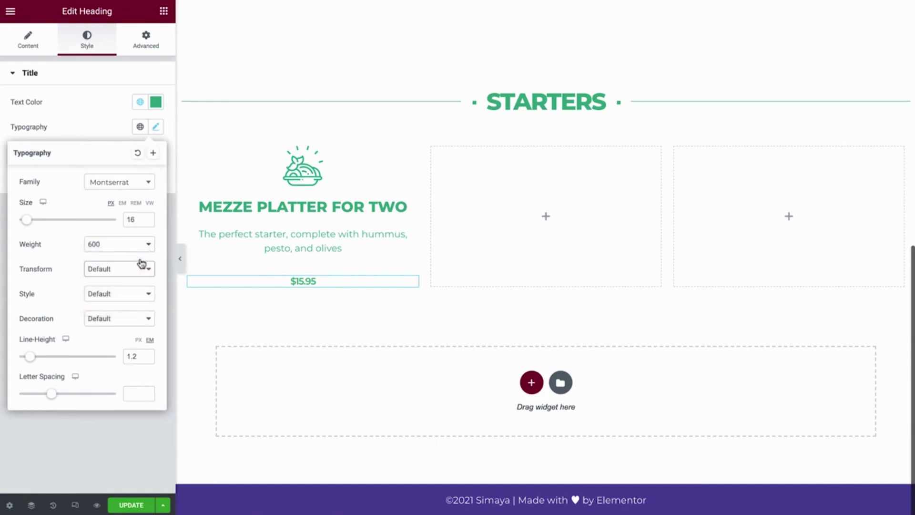
- Save the price heading's typography as a new global font named "Prices" and review the global fonts
click(153, 159)
text(P)
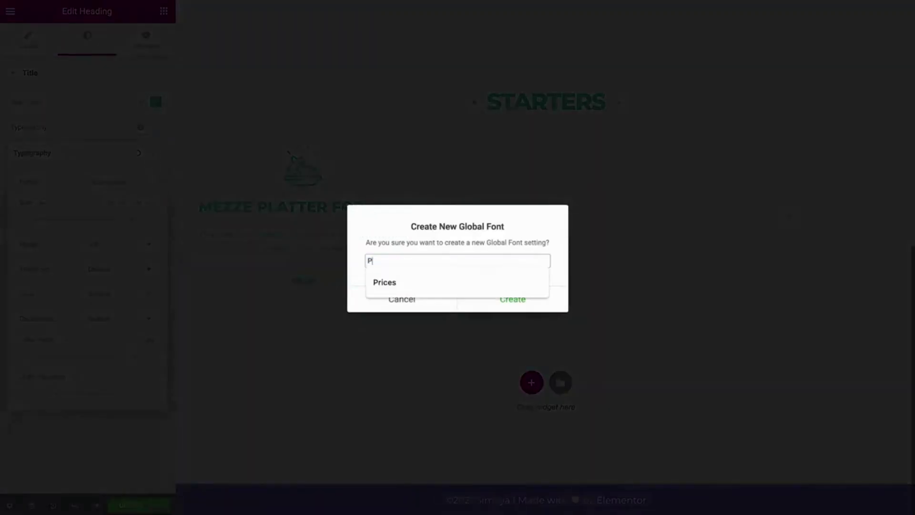
text(rice)
click(429, 281)
click(490, 300)
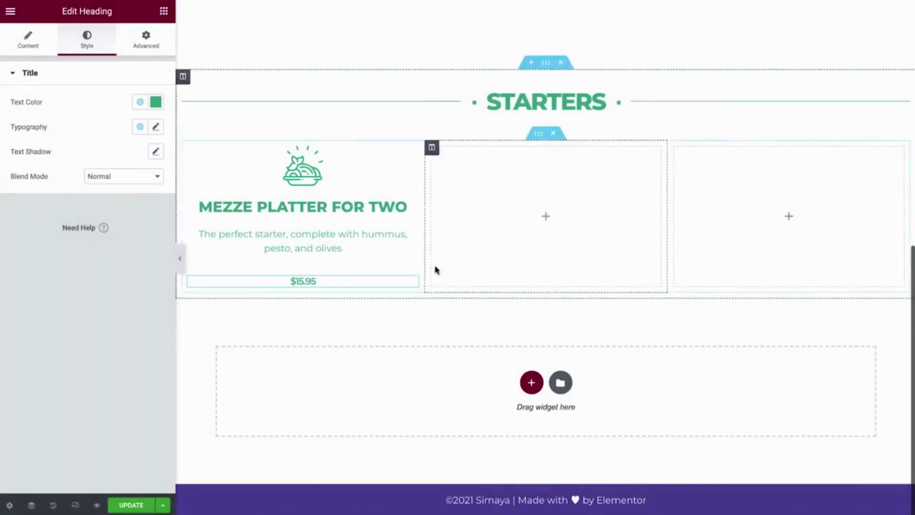
click(140, 126)
scroll(129, 209, down, 3)
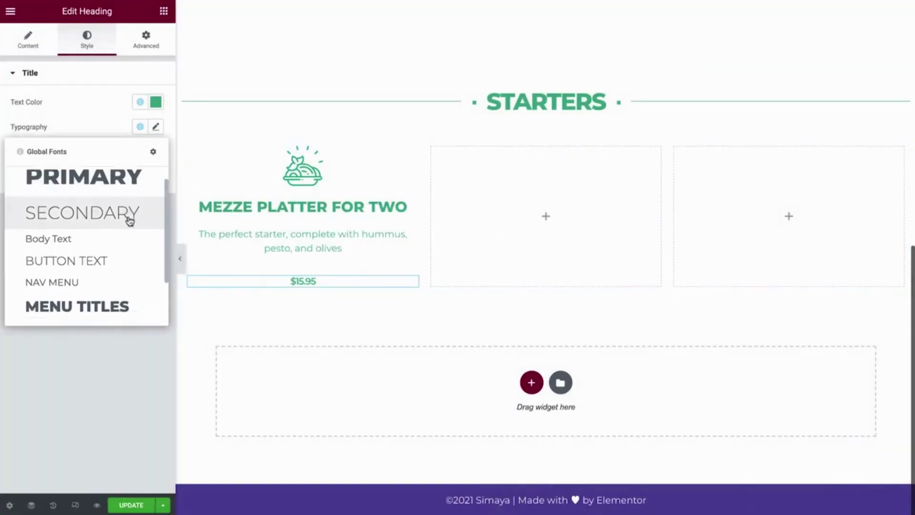
click(112, 313)
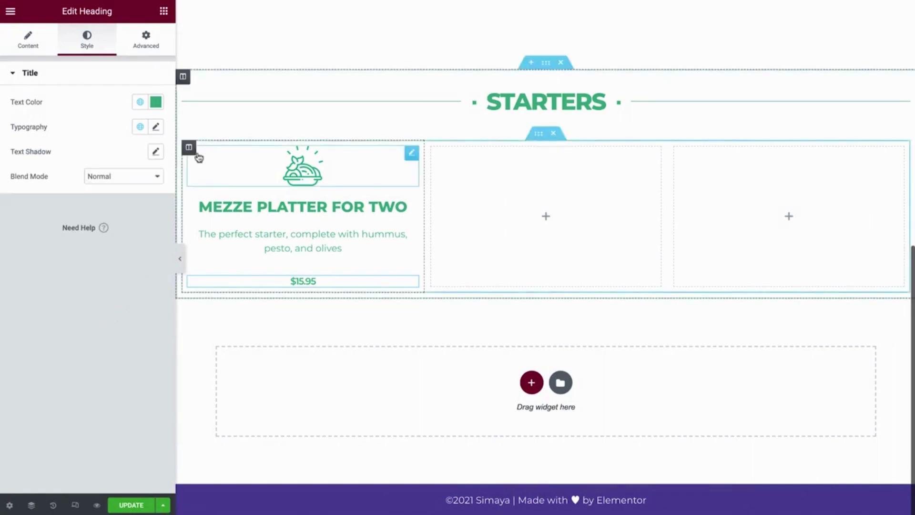
- Give the Mezze Platter column unlinked percentage padding of 15 top, 15 right, 5 bottom and 15 left
click(194, 153)
click(159, 50)
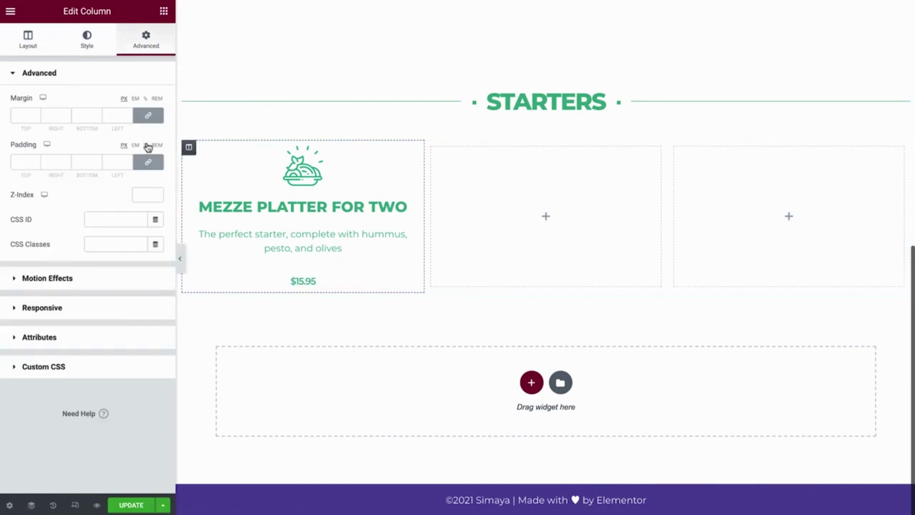
click(148, 162)
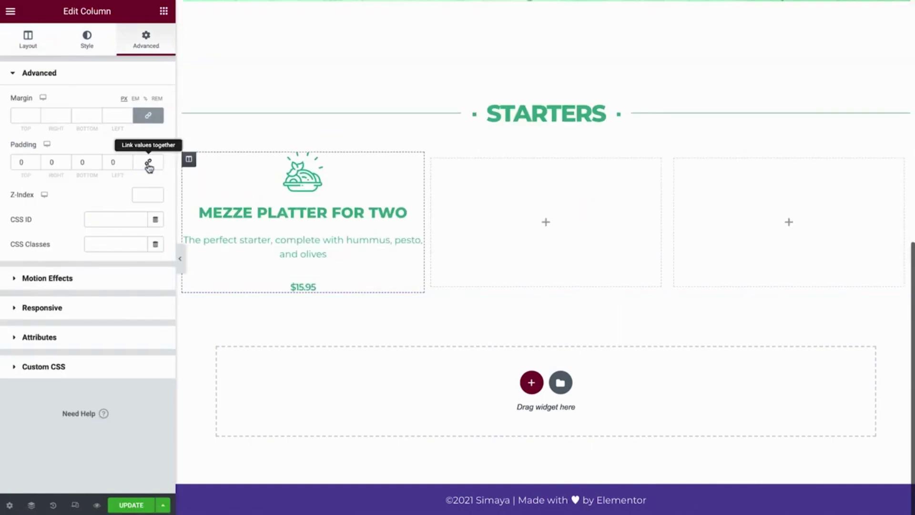
double_click(30, 163)
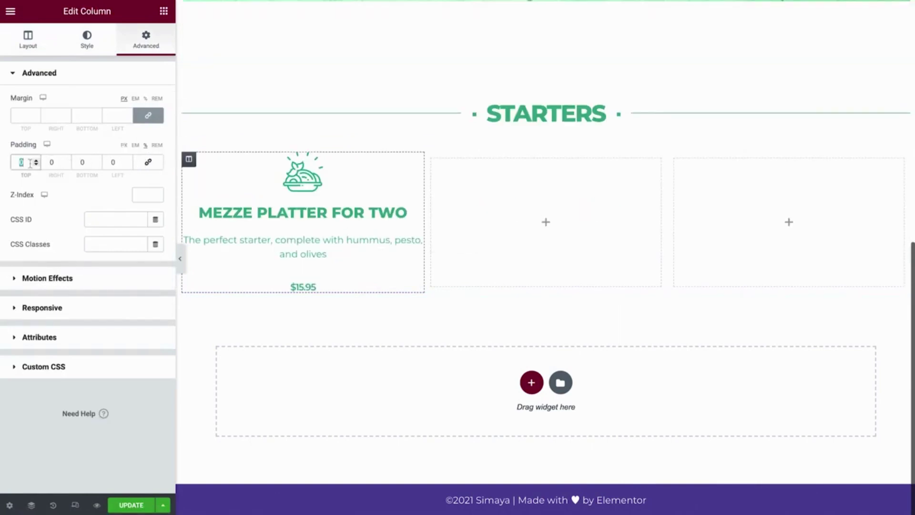
text(15)
key(Tab)
text(15)
key(Tab)
text(5)
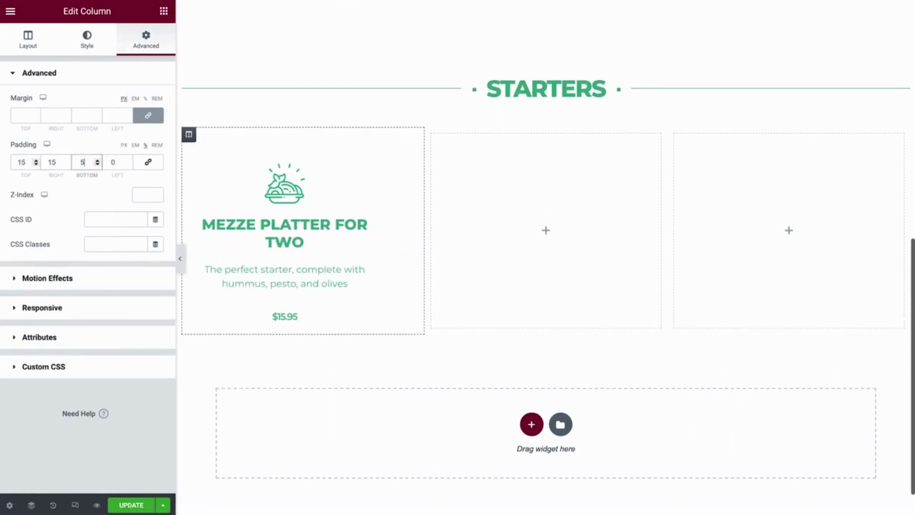
key(Tab)
text(15)
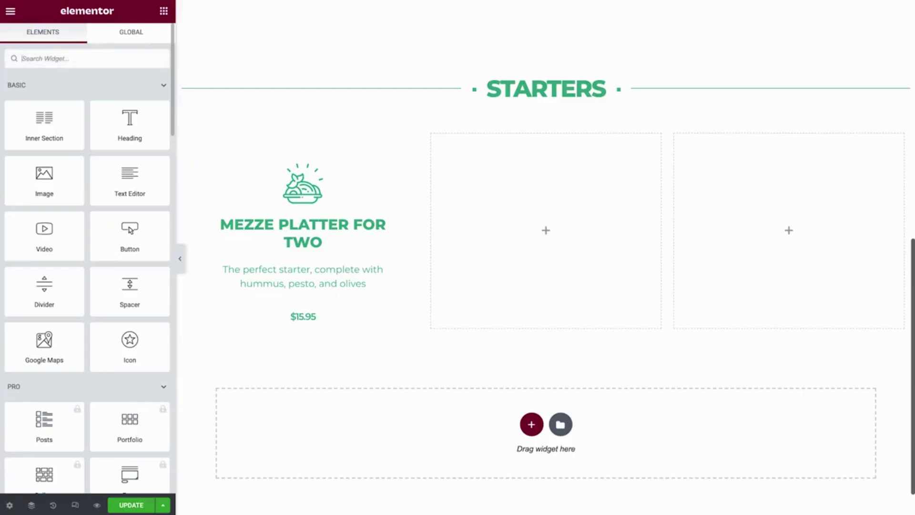
- Add an Image Box at the top of the first dish column with the icon-salad-green.png image
text(image box)
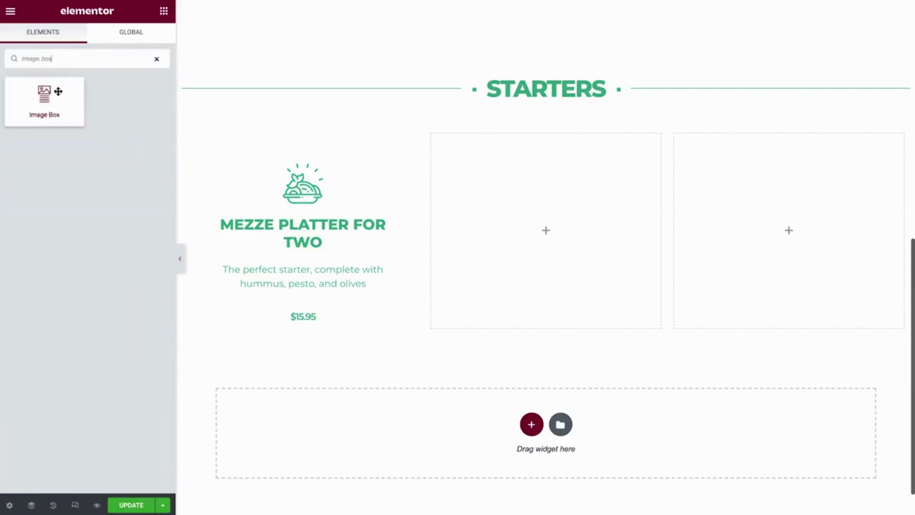
drag(51, 93, 295, 186)
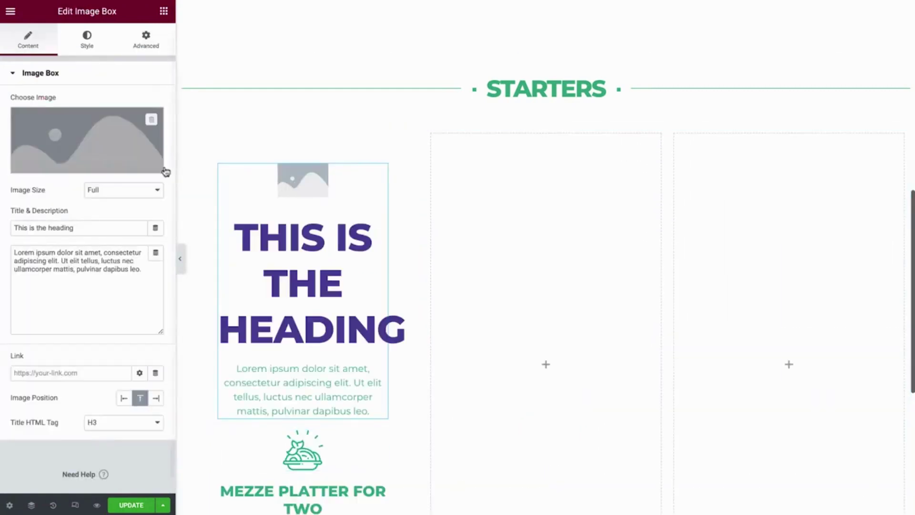
click(136, 157)
click(241, 157)
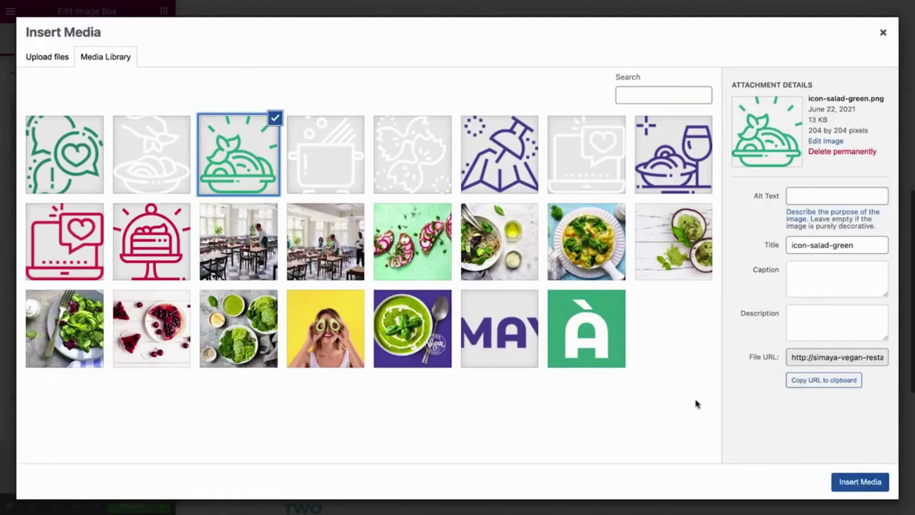
click(851, 483)
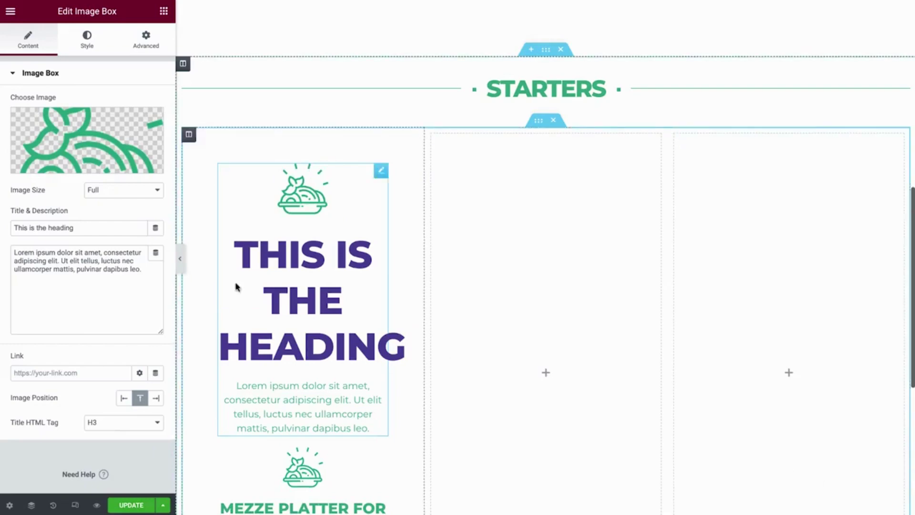
- Title the Image Box "Mezze Platter For Two" and describe it as "The perfect starter, complete with hummus, pesto, and olives"
triple_click(135, 228)
text(Mezze Platter For Two)
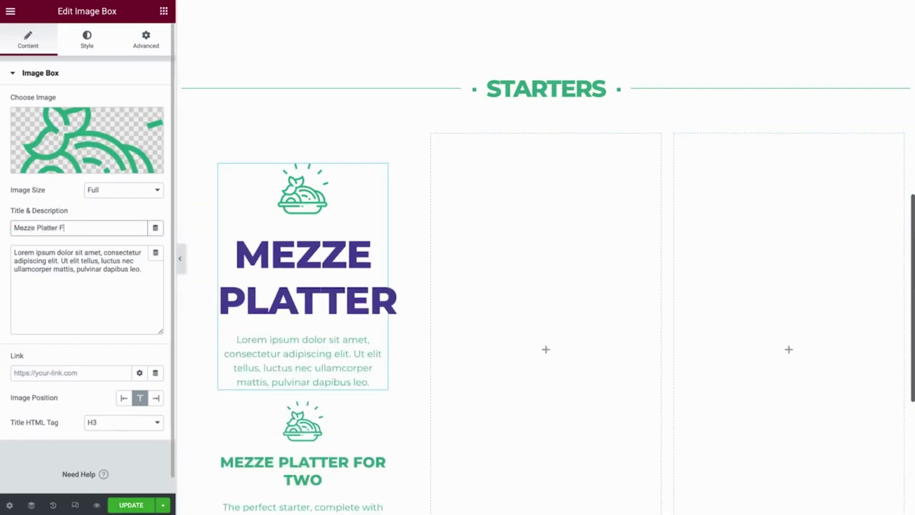
triple_click(148, 268)
text(The perfect starter, complete with hummus, pesto, and olives)
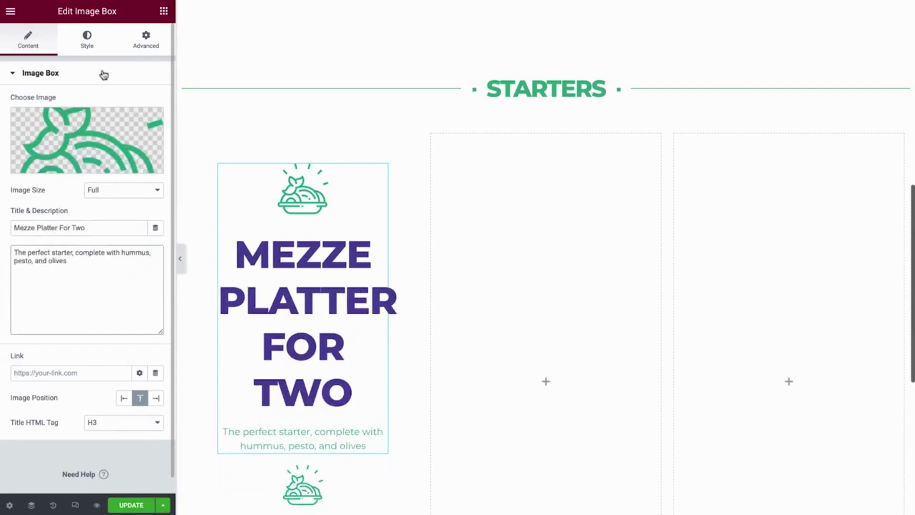
- Set the Image Box's image width to 20%
click(96, 52)
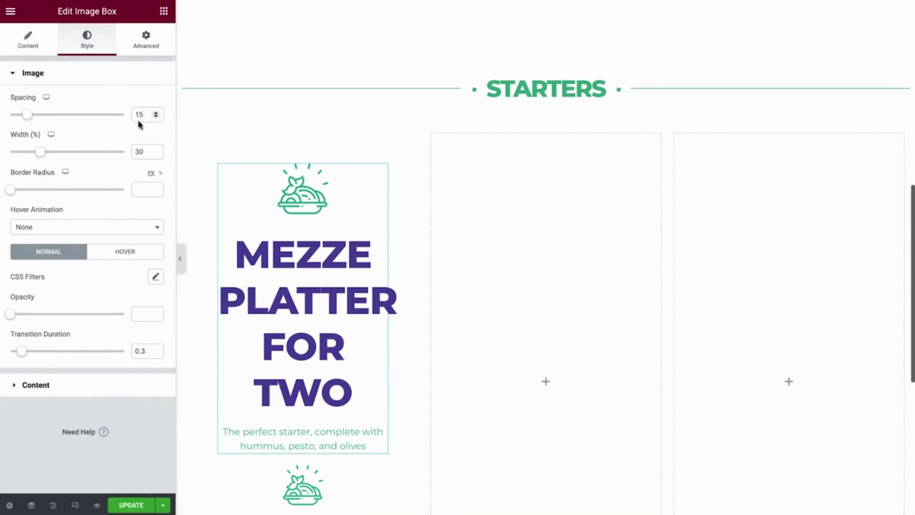
double_click(138, 152)
text(20)
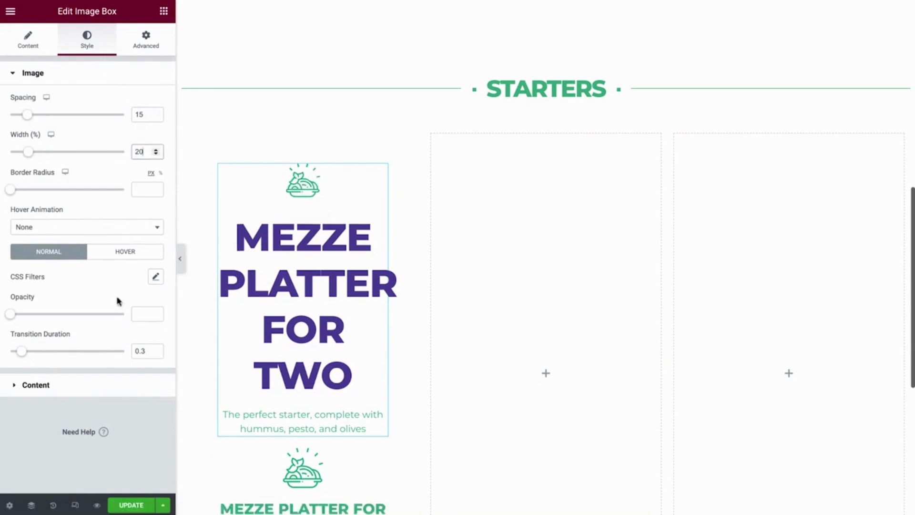
- Style the Image Box title with the global green colour and the Menu Titles global font
click(95, 385)
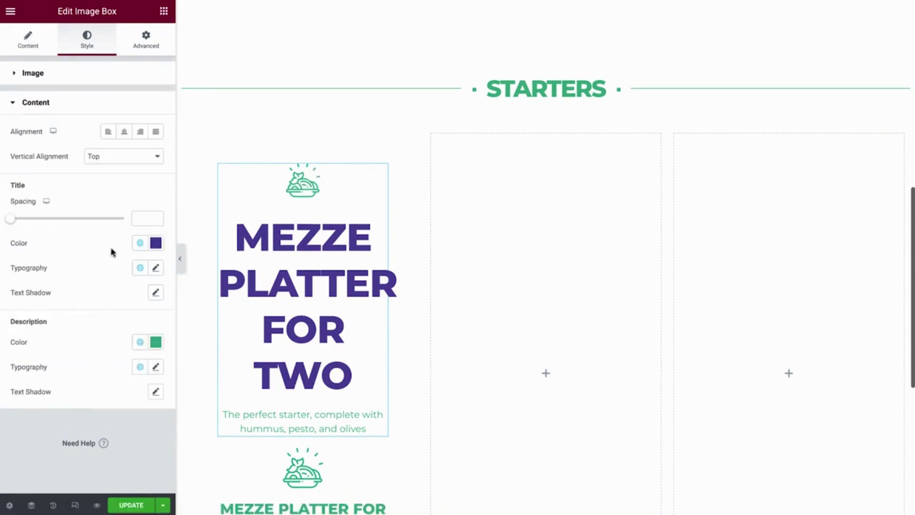
click(139, 243)
click(101, 335)
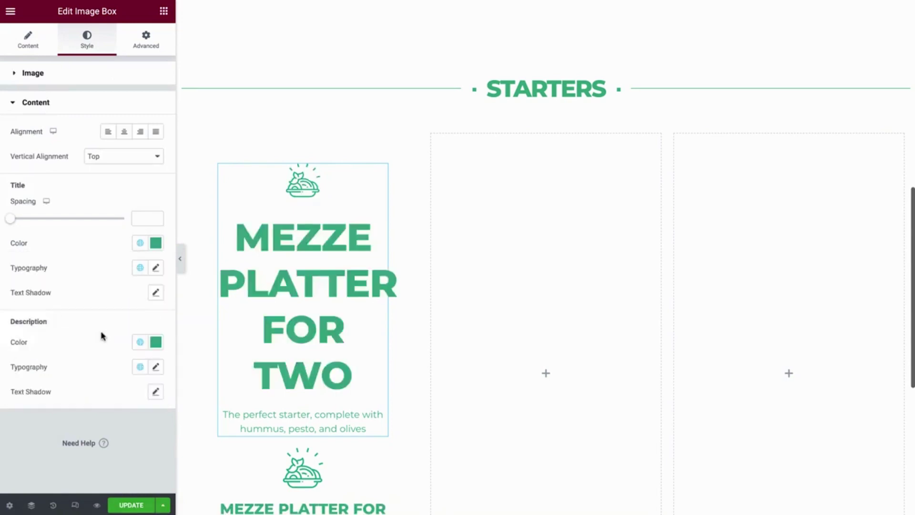
click(140, 268)
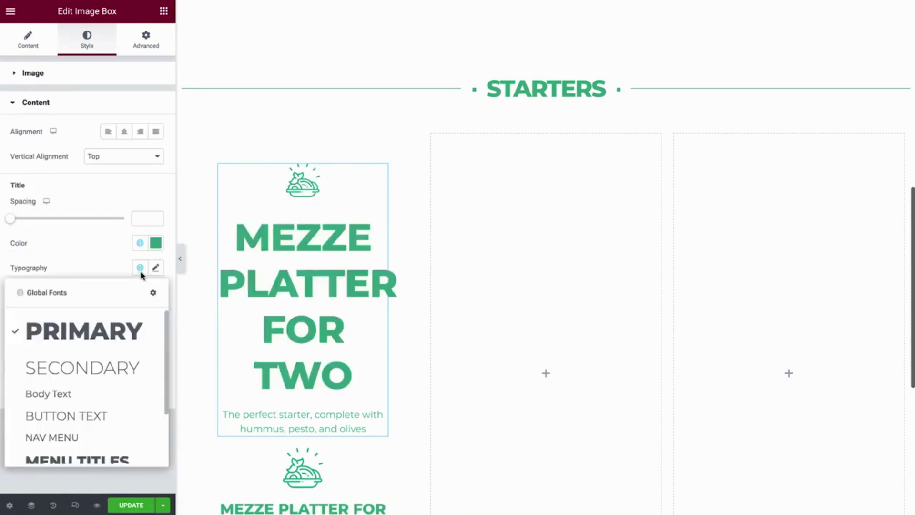
scroll(127, 381, down, 3)
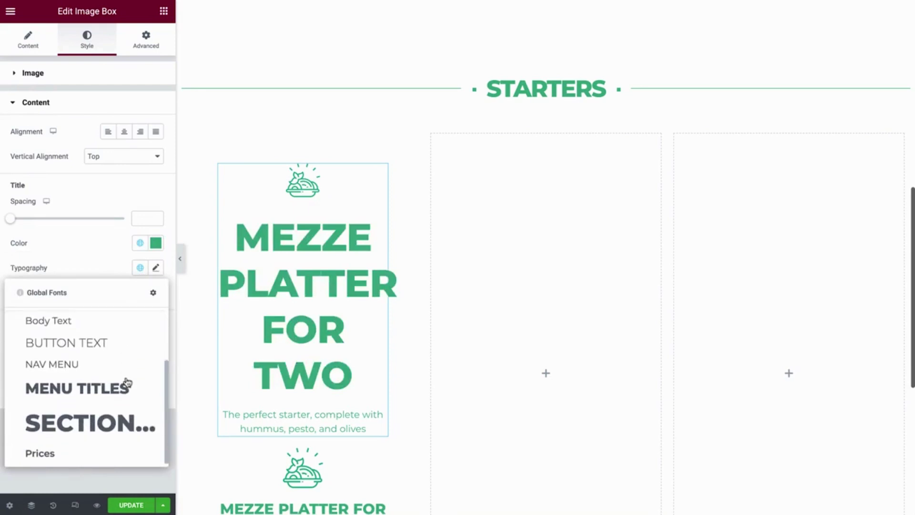
click(127, 383)
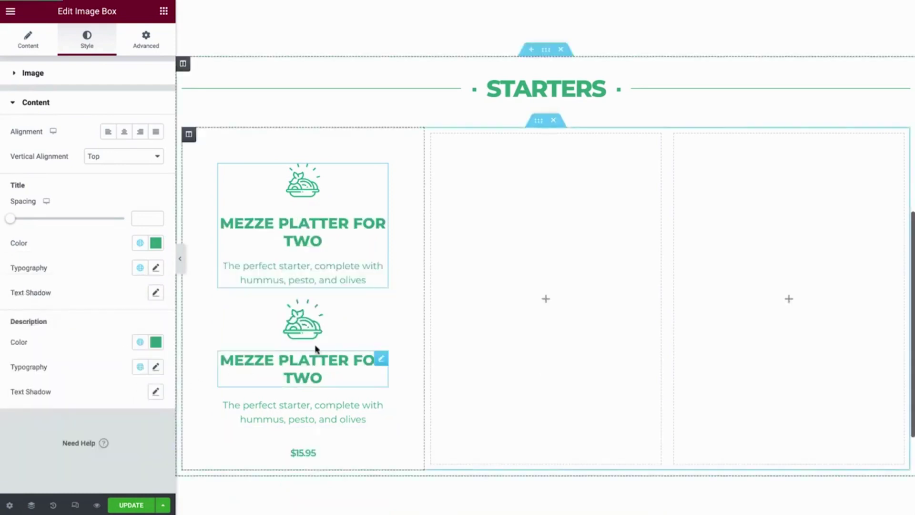
- Delete the separate icon image, dish heading and description text below the Image Box, keeping the price
right_click(381, 309)
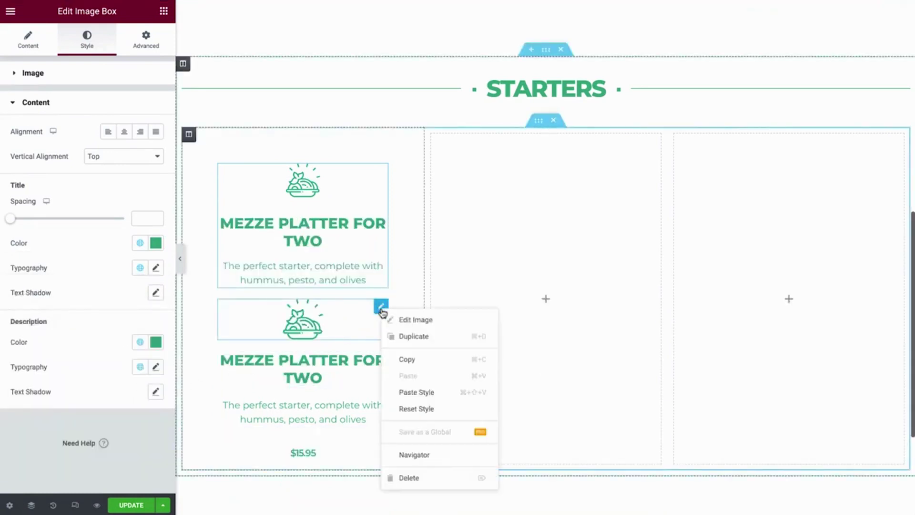
click(437, 478)
right_click(383, 309)
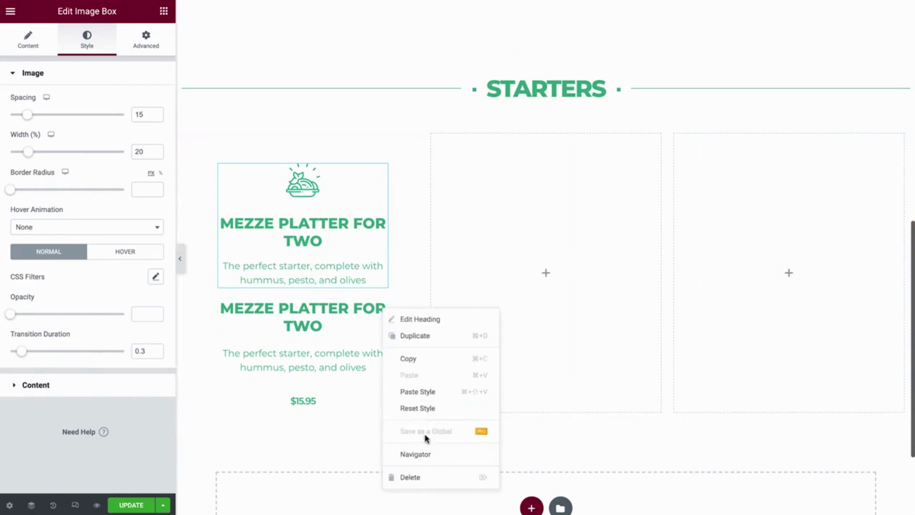
click(435, 477)
right_click(381, 308)
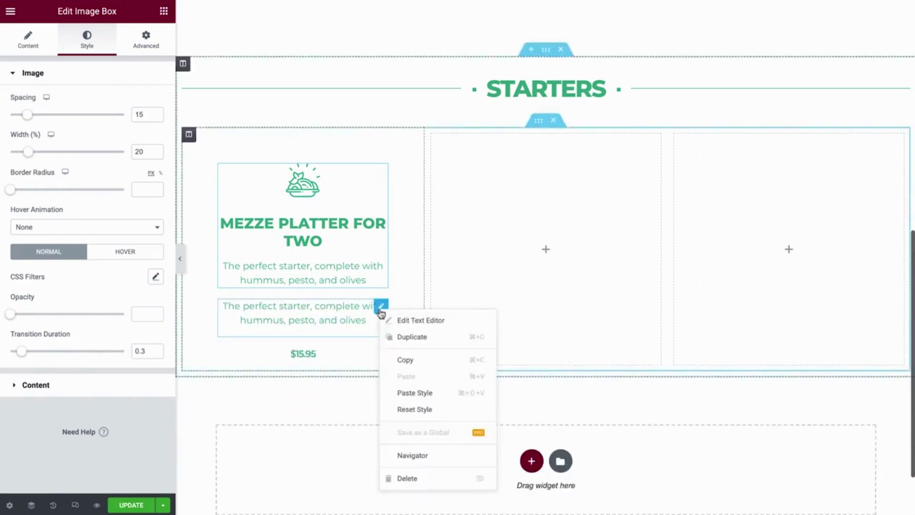
click(437, 477)
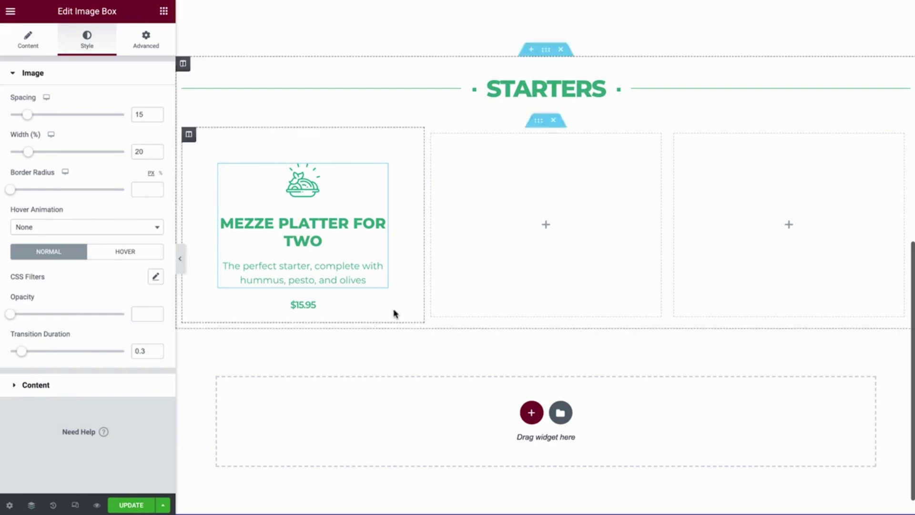
- Duplicate the Mezze Platter column twice to make three filled dish columns under the Starters heading
right_click(189, 136)
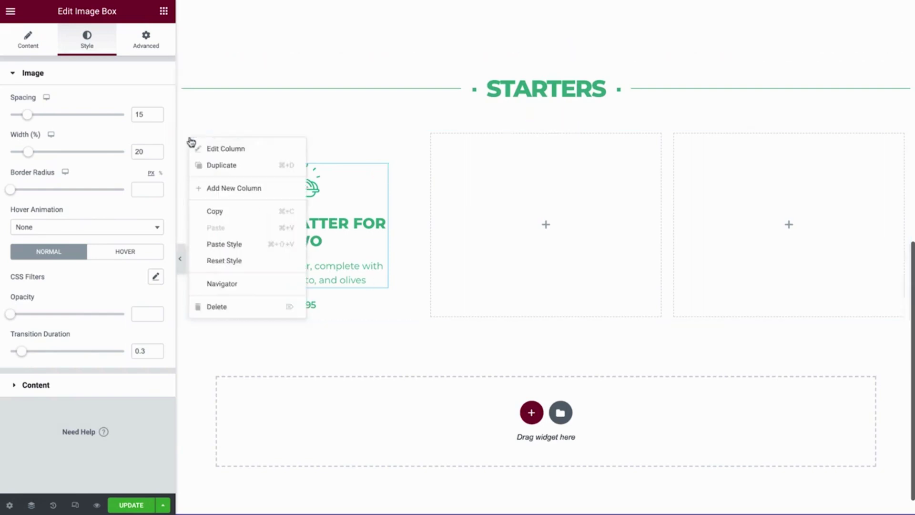
click(262, 172)
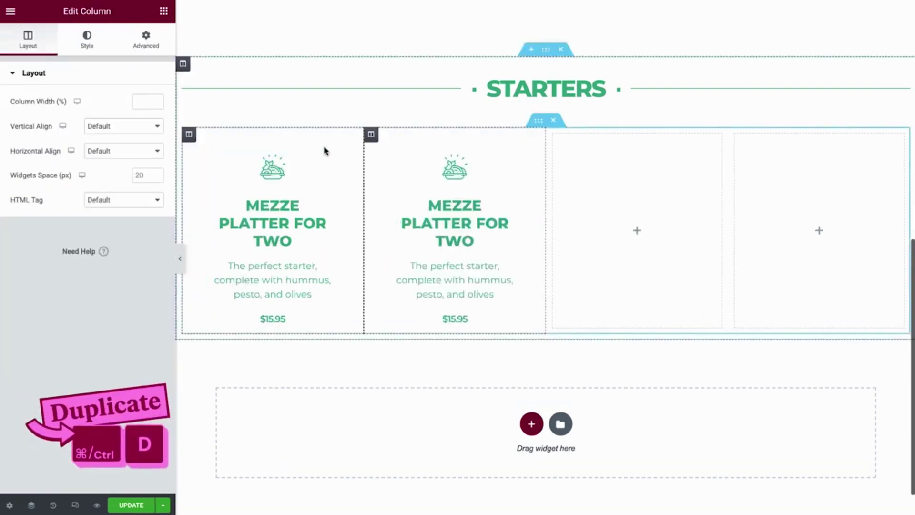
right_click(371, 134)
click(410, 164)
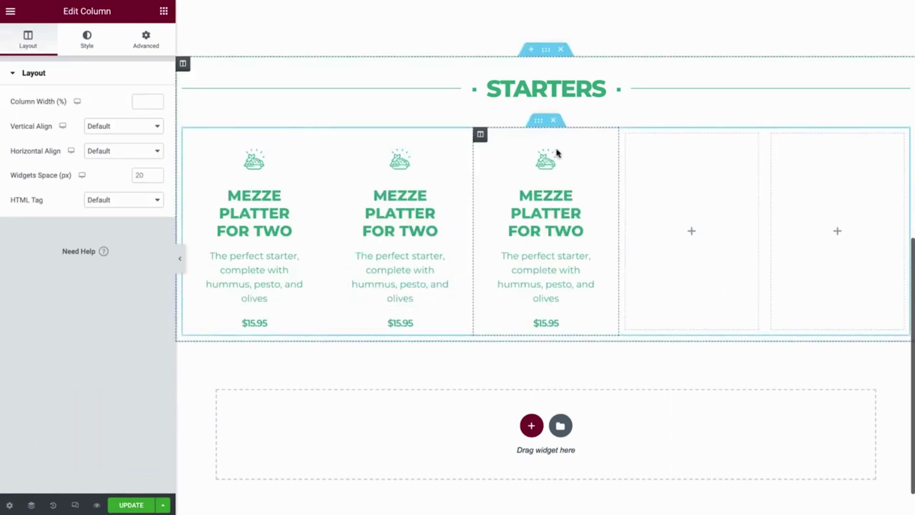
- Delete the two empty columns from the Starters inner section
right_click(614, 135)
click(690, 299)
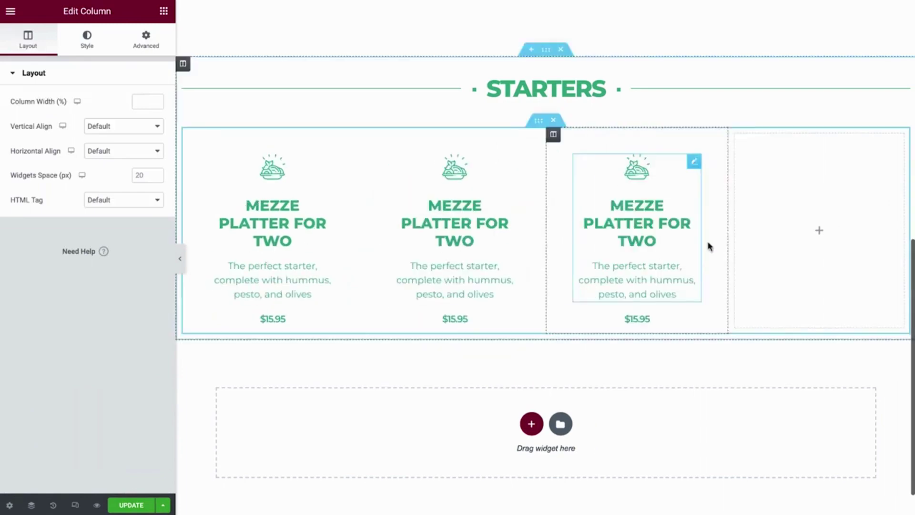
right_click(735, 137)
click(791, 309)
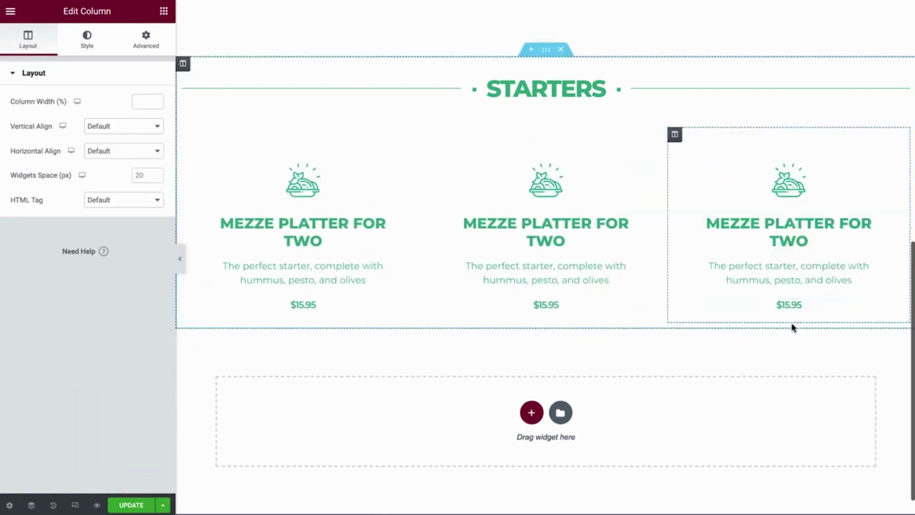
- Title the middle column's Image Box "Spring Crunch Salad" and describe it as "Seasonal greens and fruit, topped with crunchy coconut"
click(582, 179)
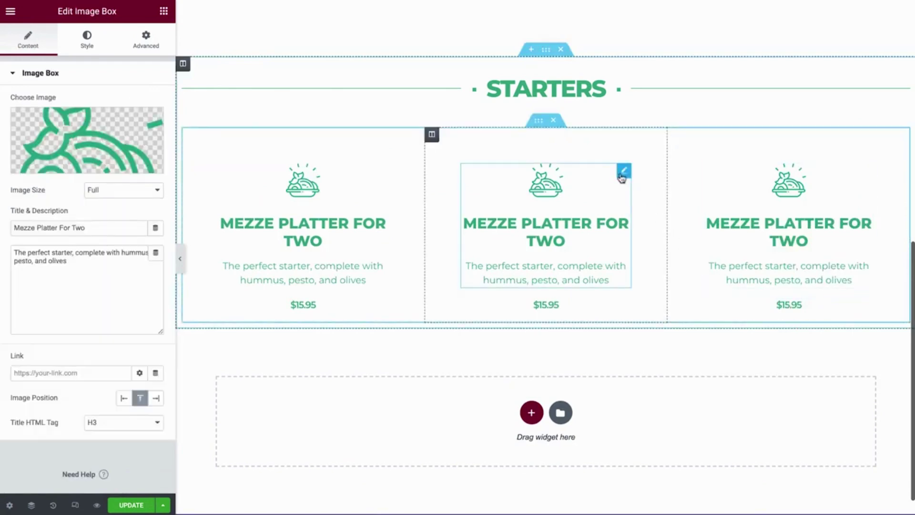
triple_click(99, 228)
text(Sprin)
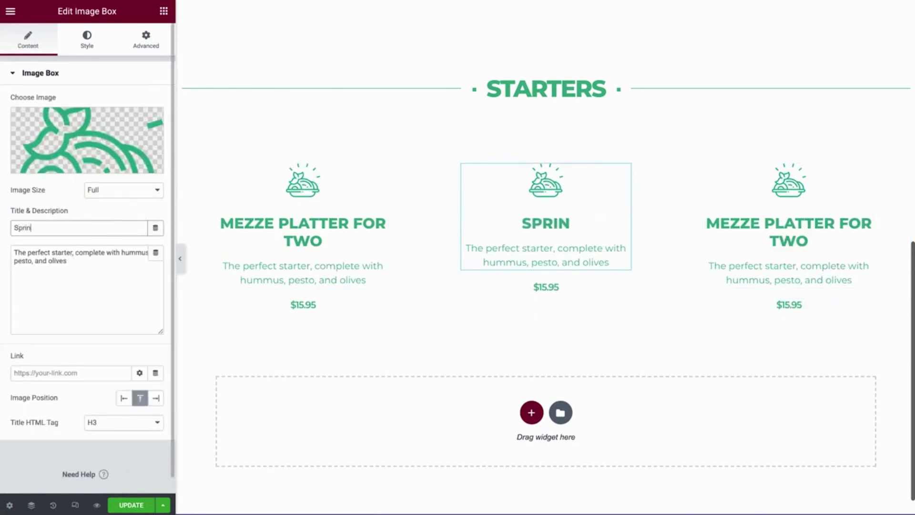
text(g Crunch Salad)
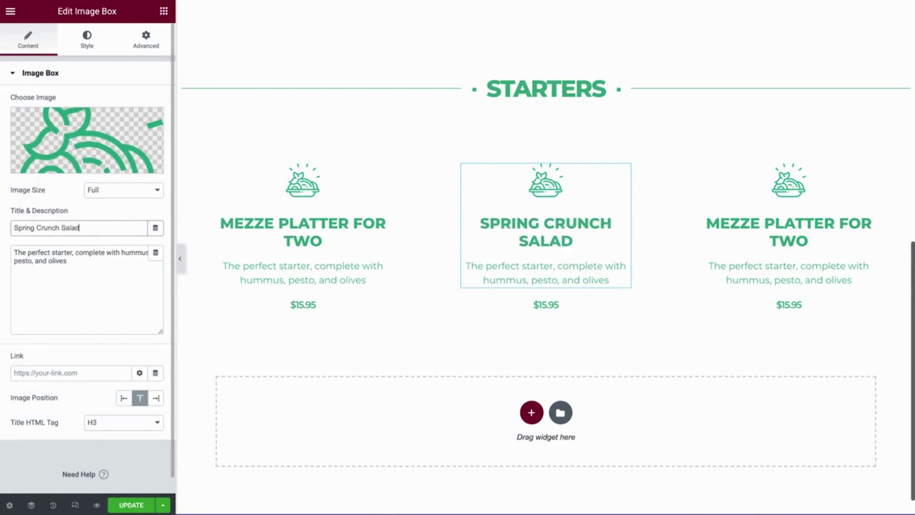
triple_click(81, 257)
text(Seasonal greens and fruit, topped with crunchy coconut)
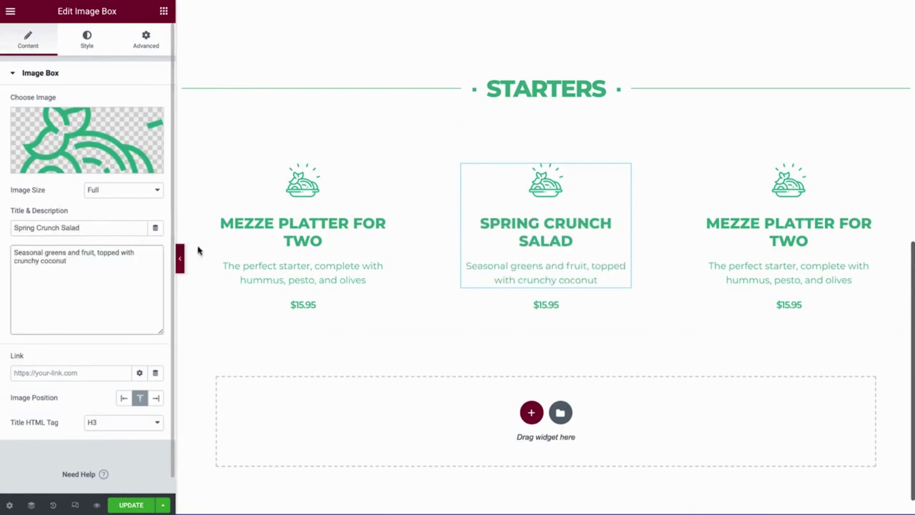
- Change the price heading under Spring Crunch Salad to "$11.95"
click(623, 307)
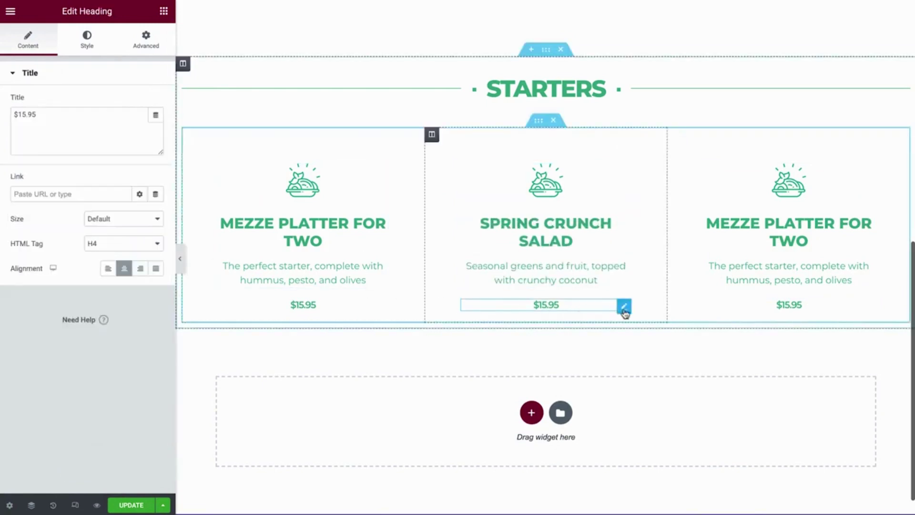
triple_click(79, 118)
text($11.95)
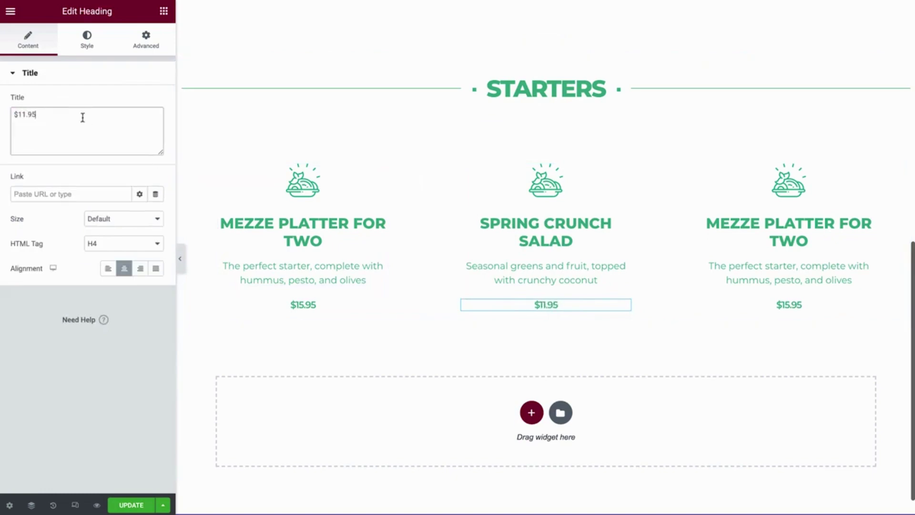
- Title the third column's Image Box "Herbed Radish Crostini" and describe it as "Sweet, spicy, and melt-in-your mouth bits of roasted cauliflower"
click(864, 190)
triple_click(91, 226)
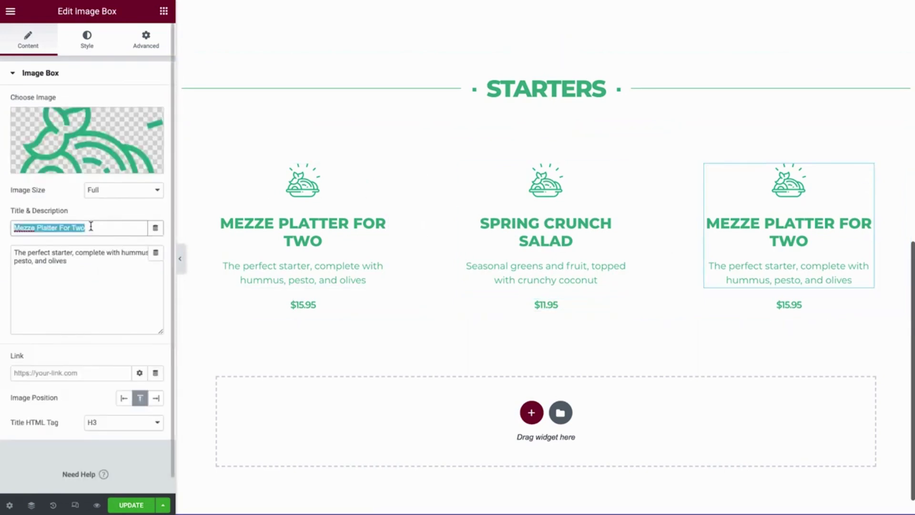
text(Herbed Radish Crostini)
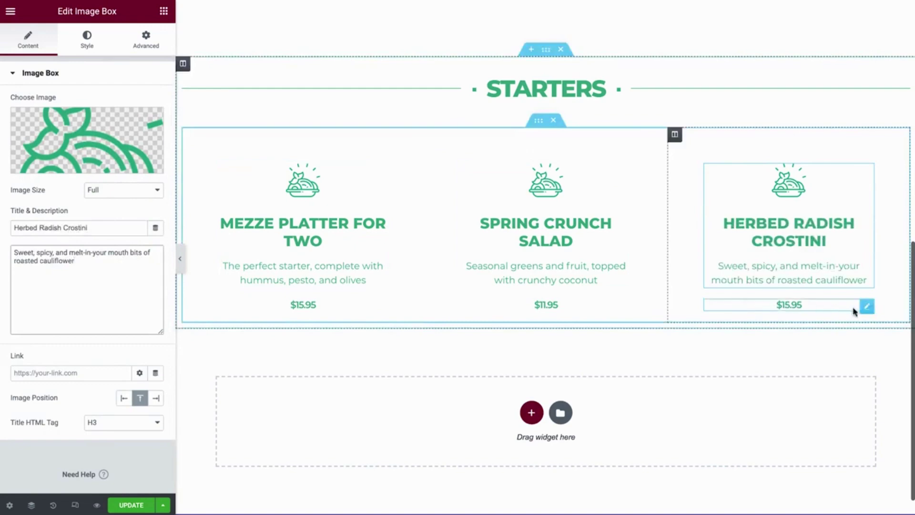
- Change the price heading under Herbed Radish Crostini to "$8.95"
click(865, 309)
triple_click(96, 118)
text($)
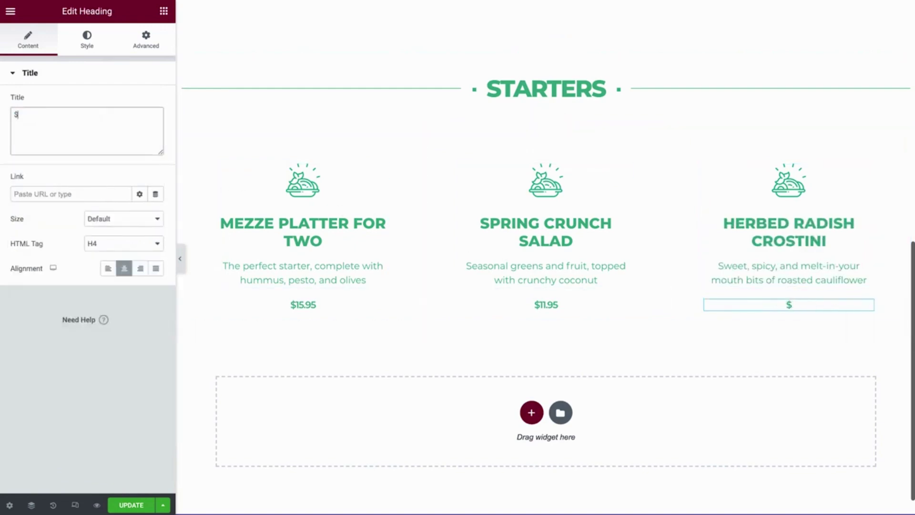
text(8.95)
- Set the Starters inner section's vertical alignment to Space Between and check the price alignment at full page width
click(181, 262)
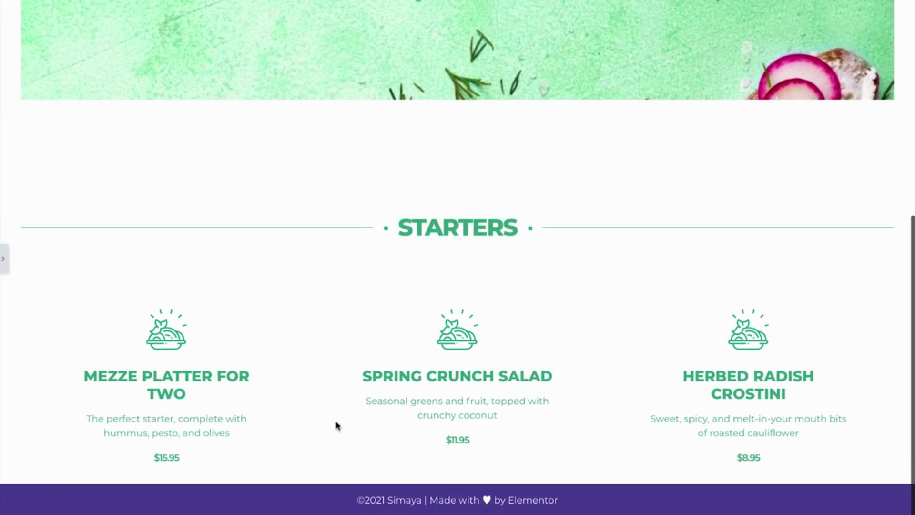
click(5, 262)
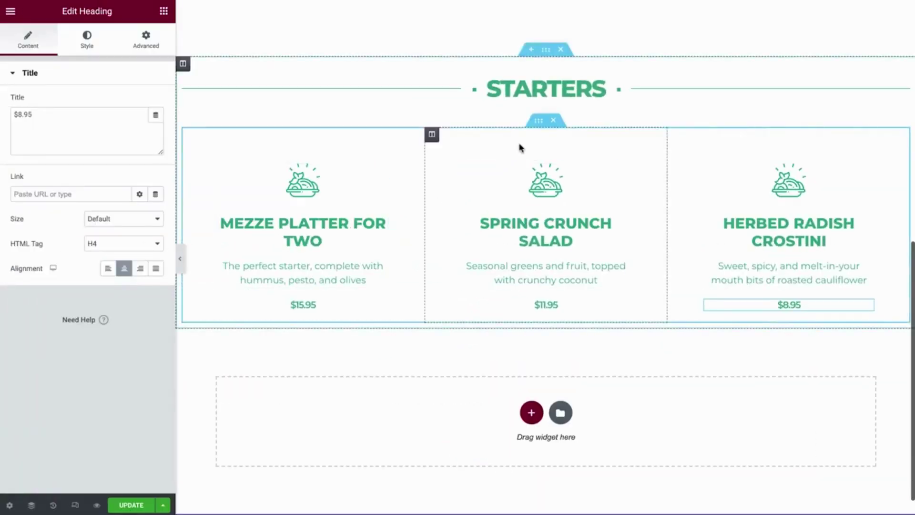
click(538, 123)
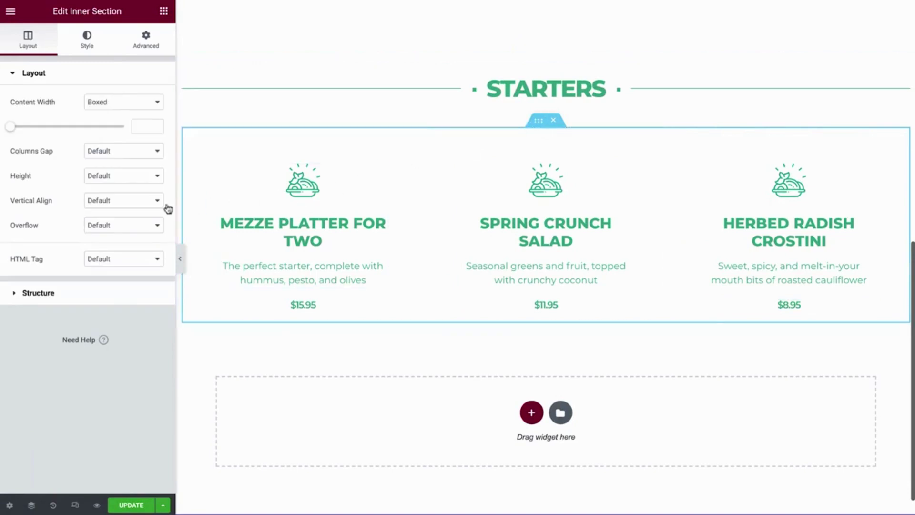
click(150, 206)
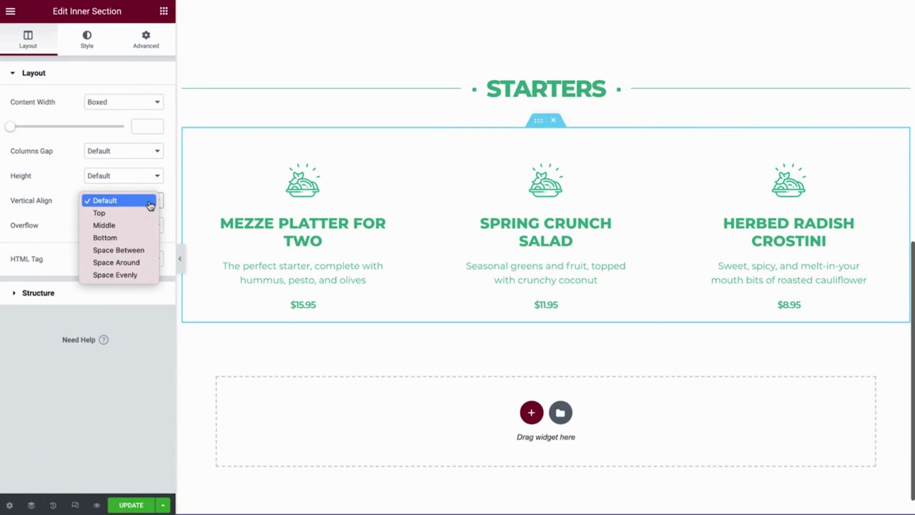
click(144, 250)
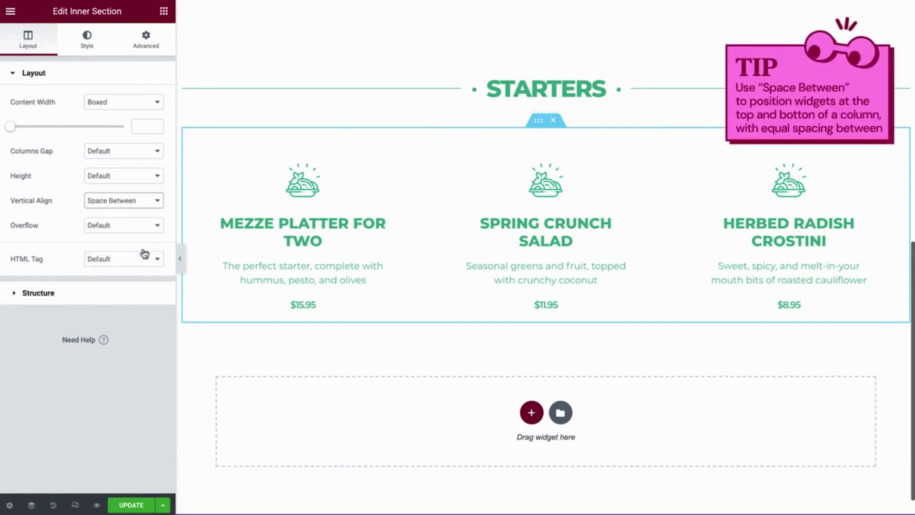
click(180, 260)
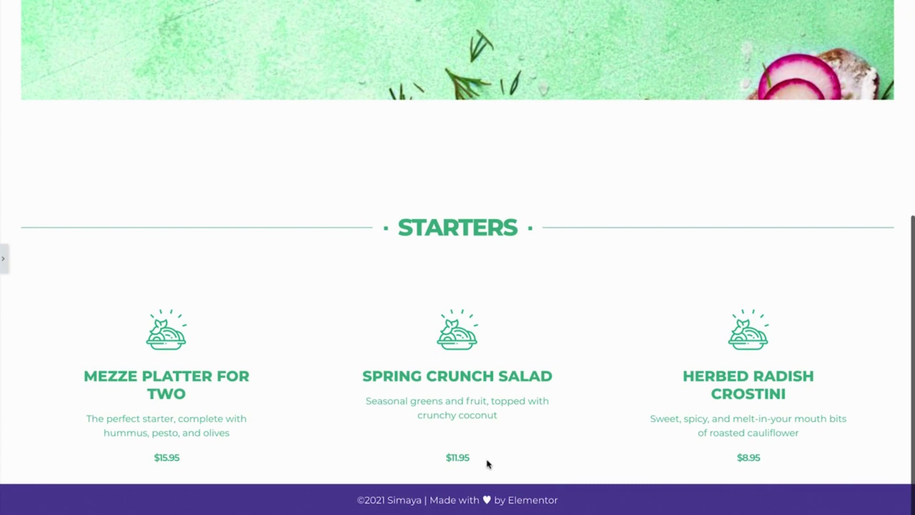
click(6, 258)
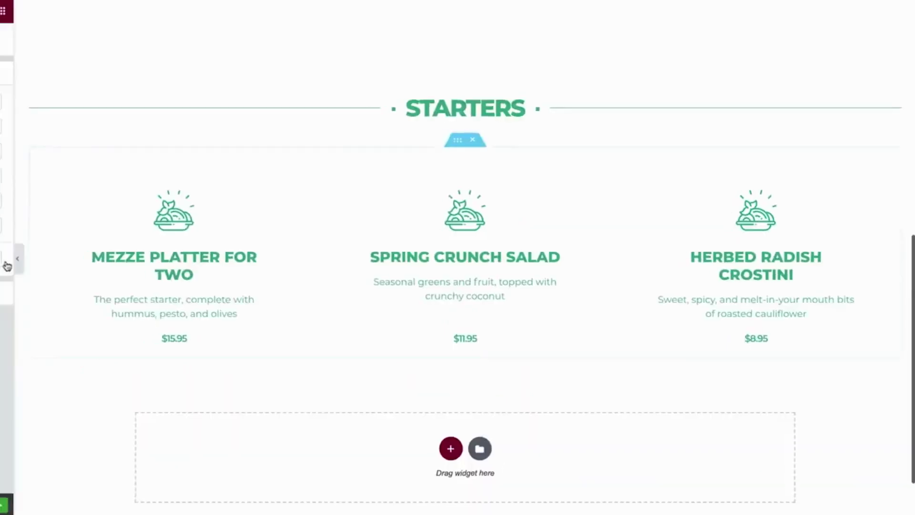
- Add a Spacer below the three dish columns and set its space to 300 px
click(163, 10)
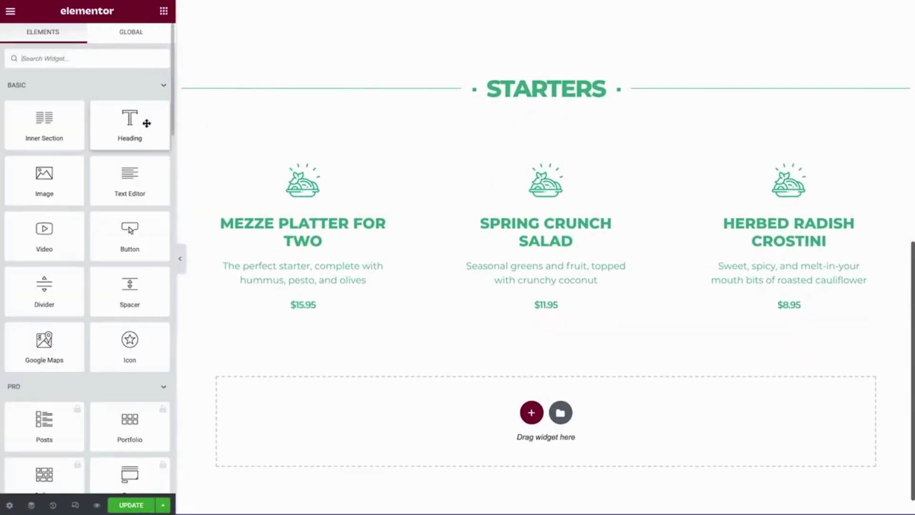
drag(135, 296, 339, 322)
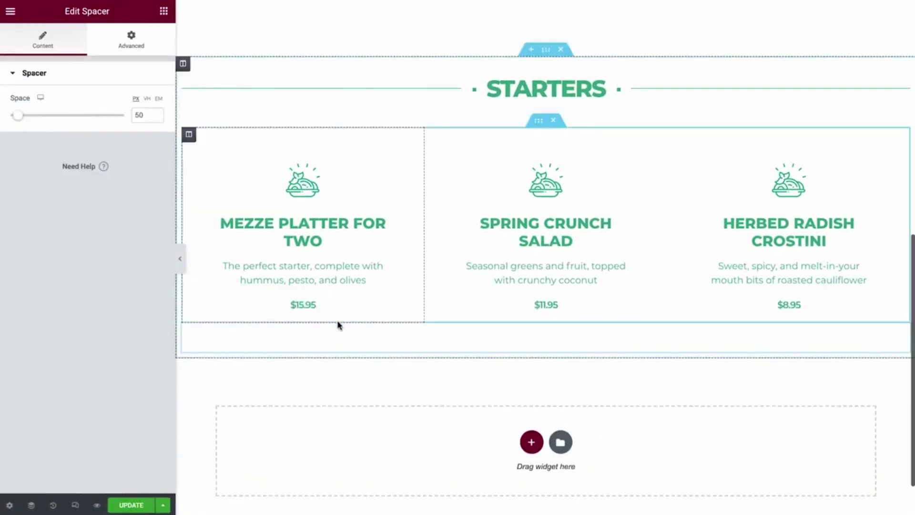
double_click(152, 116)
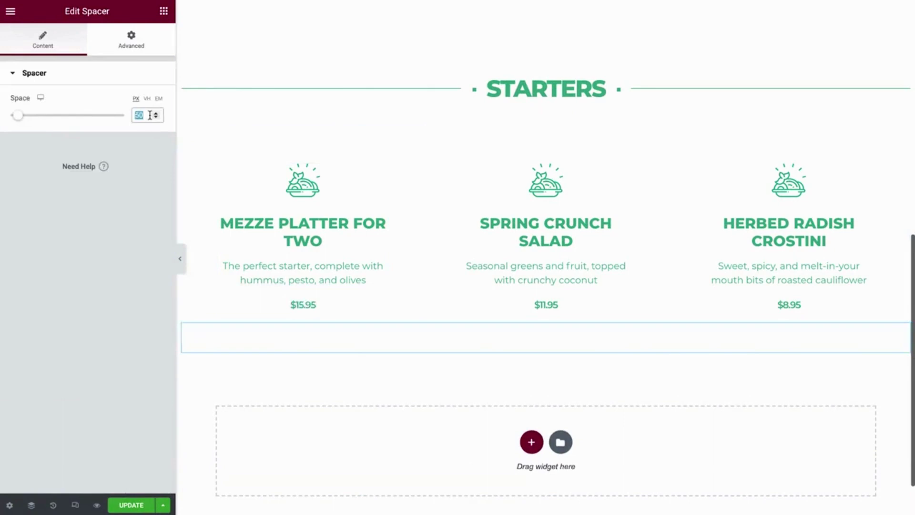
text(300)
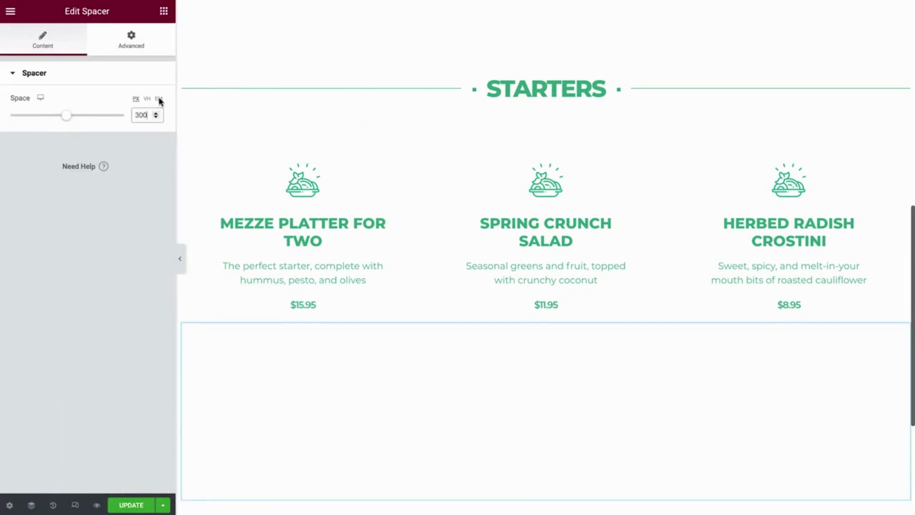
- Unlink the Spacer's margins and set the top margin to 70 px and the bottom margin to 80 px
click(156, 51)
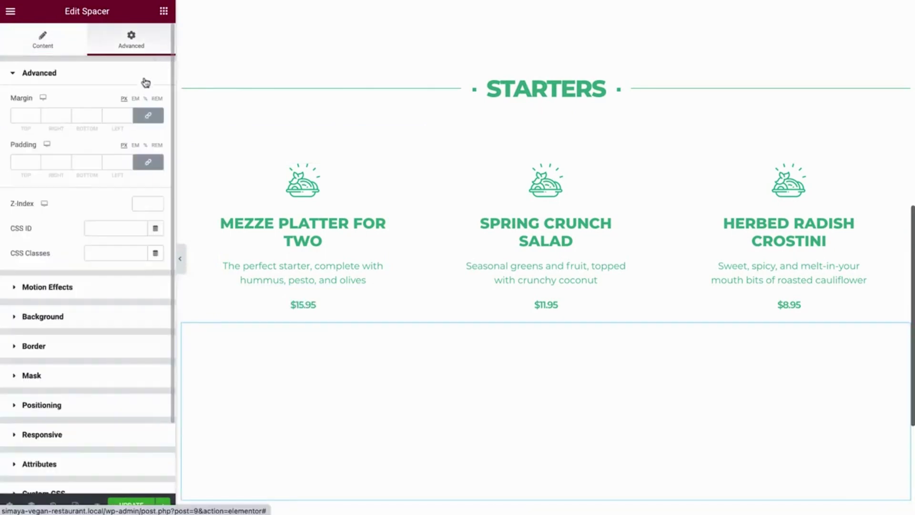
click(148, 115)
click(19, 117)
text(70)
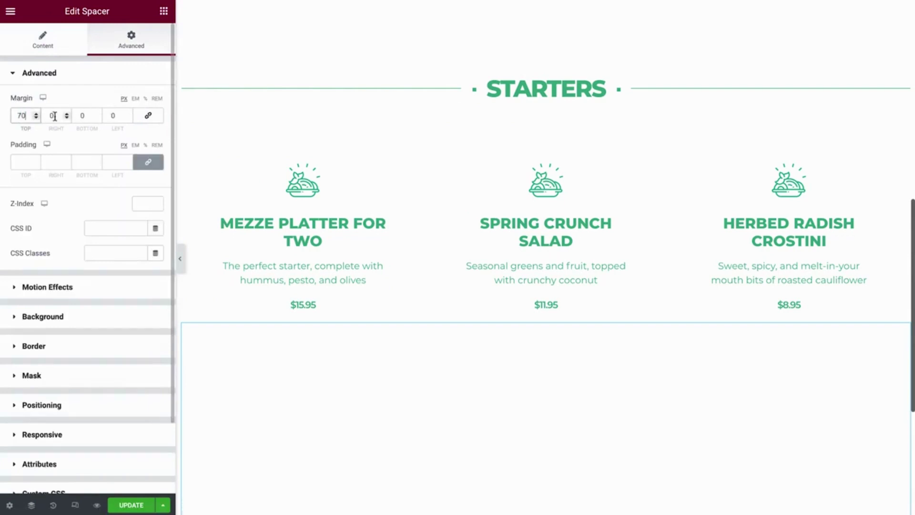
click(82, 116)
text(80)
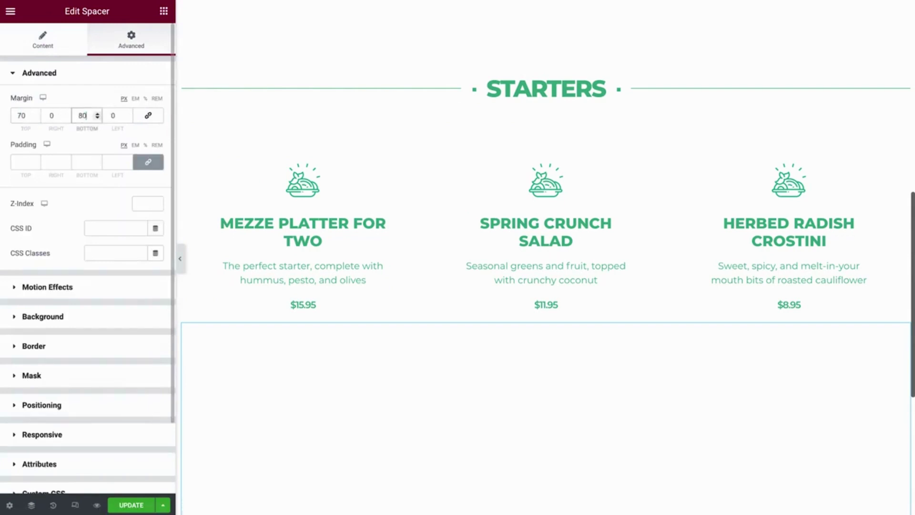
- Give the Spacer a Classic background using the green salad plate photo from the media library
click(109, 316)
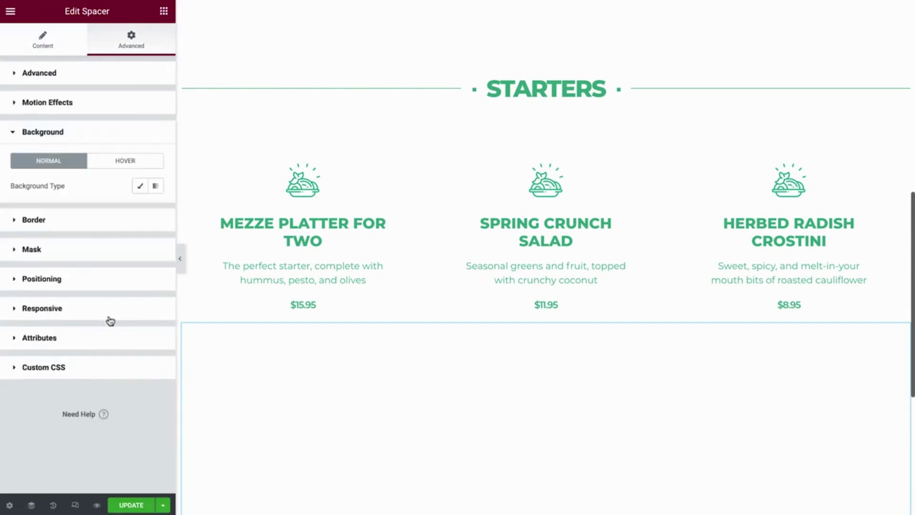
click(142, 190)
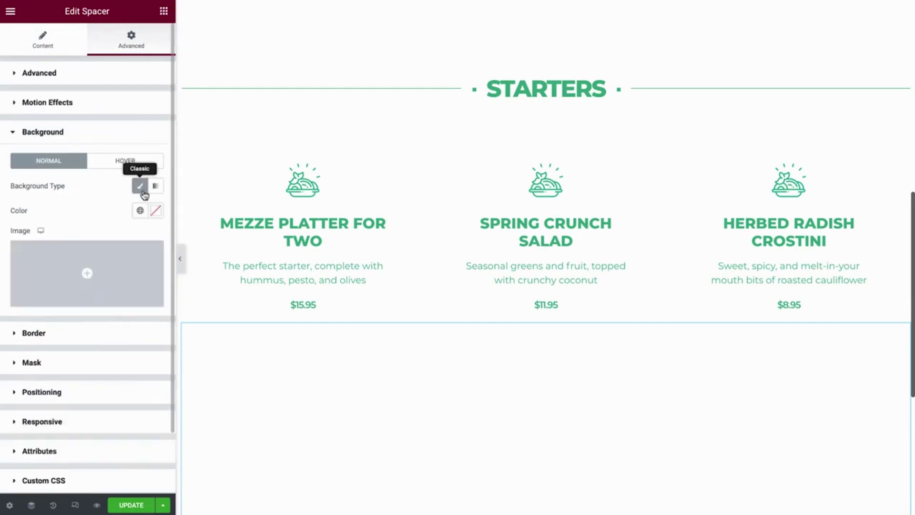
click(121, 274)
click(90, 314)
click(842, 482)
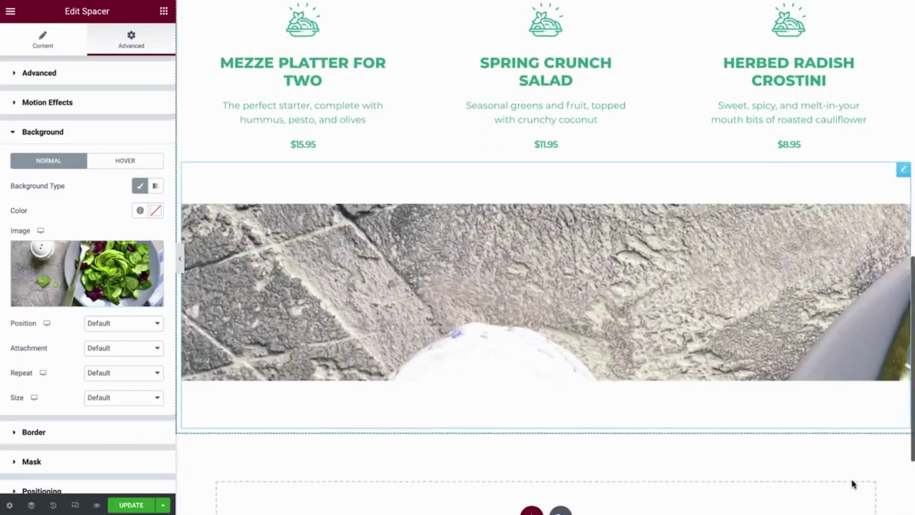
- Set the Spacer's background image attachment to Fixed and its size to Cover, and check the scrolling effect
click(153, 348)
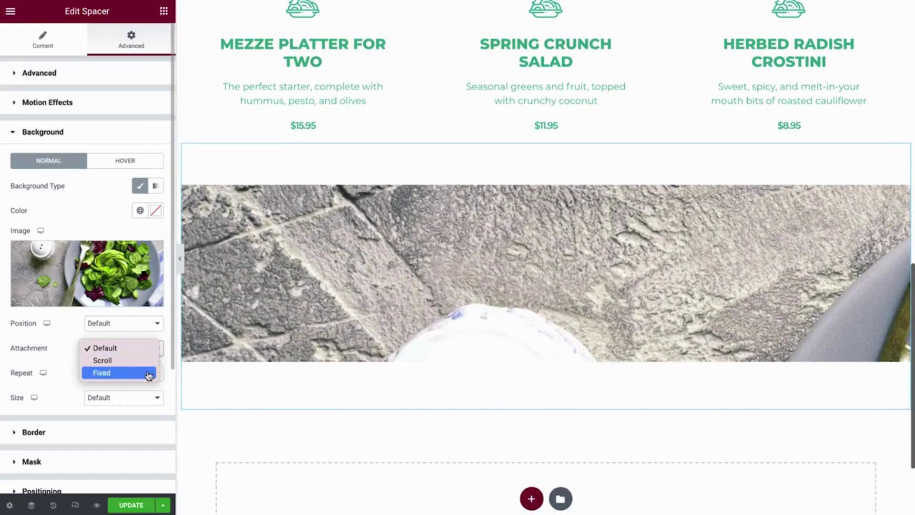
click(149, 373)
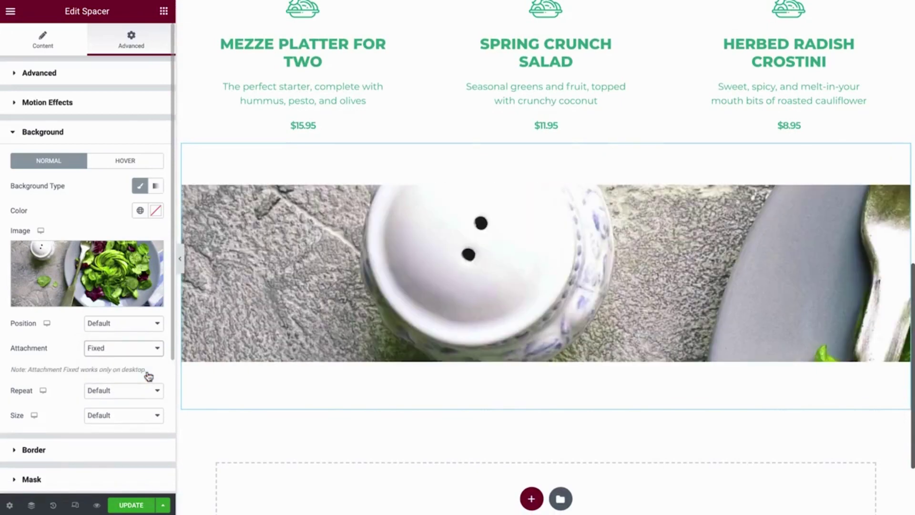
click(150, 415)
click(149, 441)
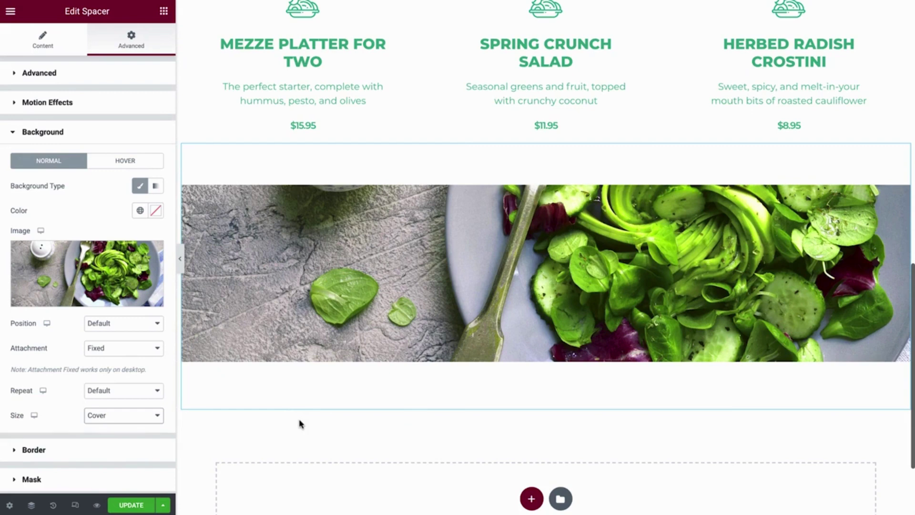
scroll(301, 424, up, 5)
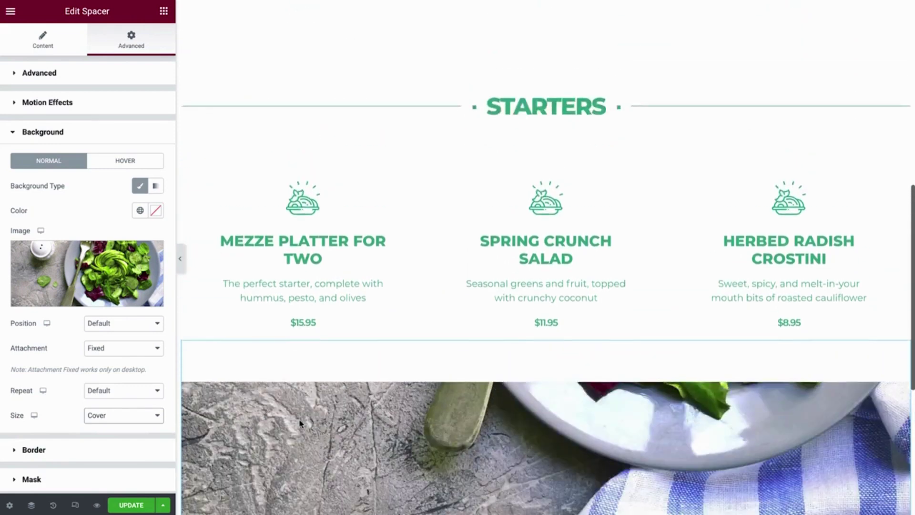
- Give the Starters section the CSS ID "start"
click(545, 124)
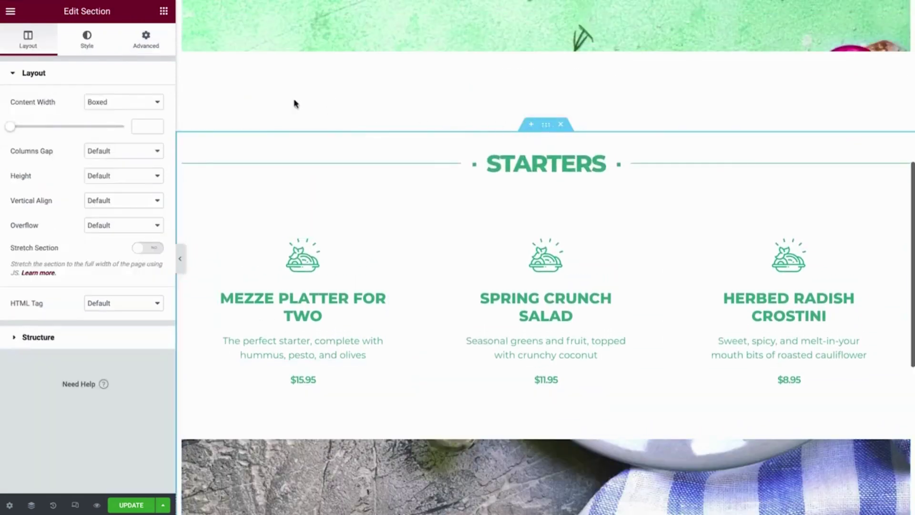
click(152, 43)
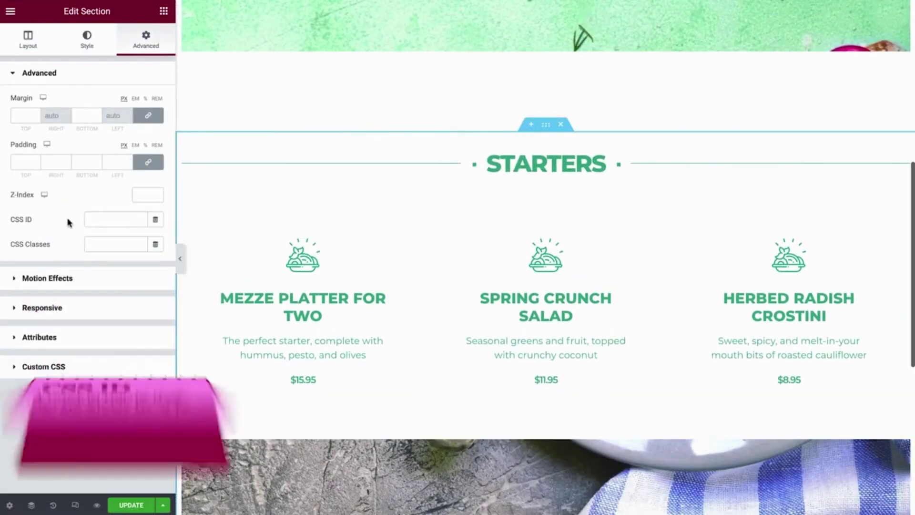
click(89, 220)
text(start)
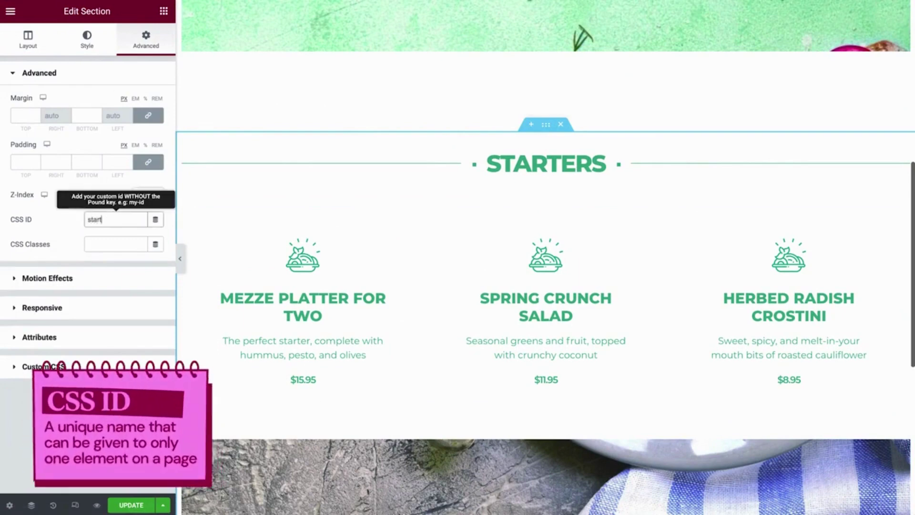
- Link the chevron icon below the Seasonal Menu intro to #start and test the jump to the Starters section
scroll(203, 220, up, 7)
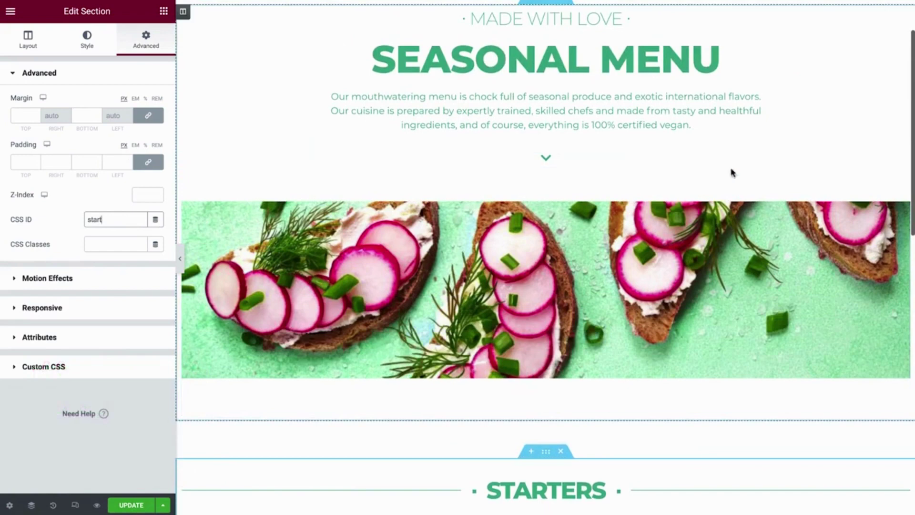
click(903, 160)
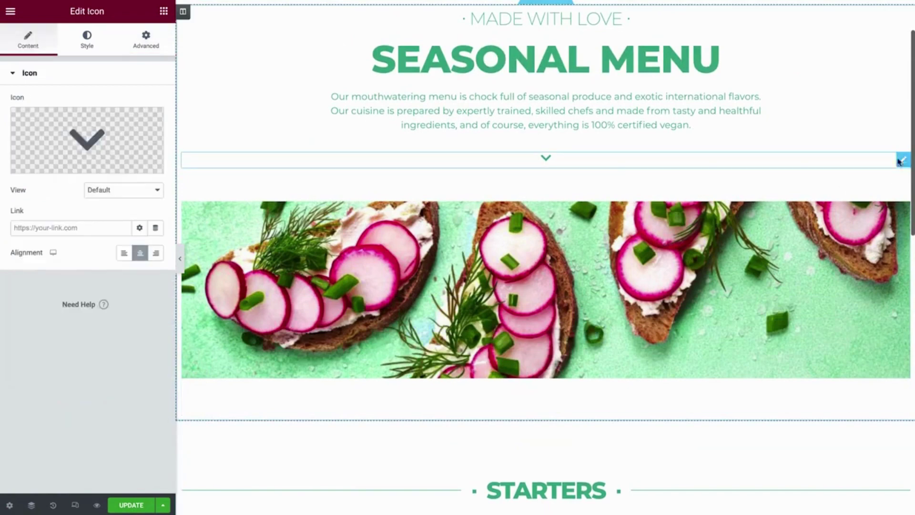
click(122, 226)
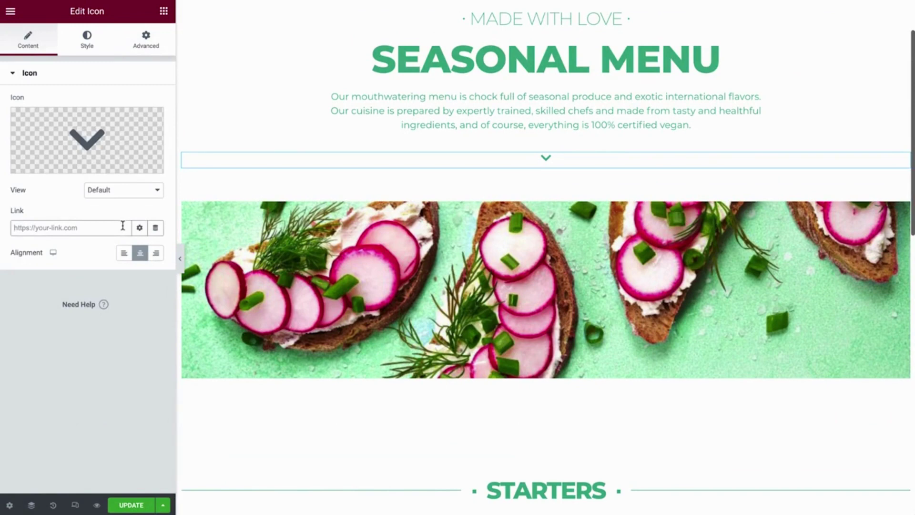
text(#st)
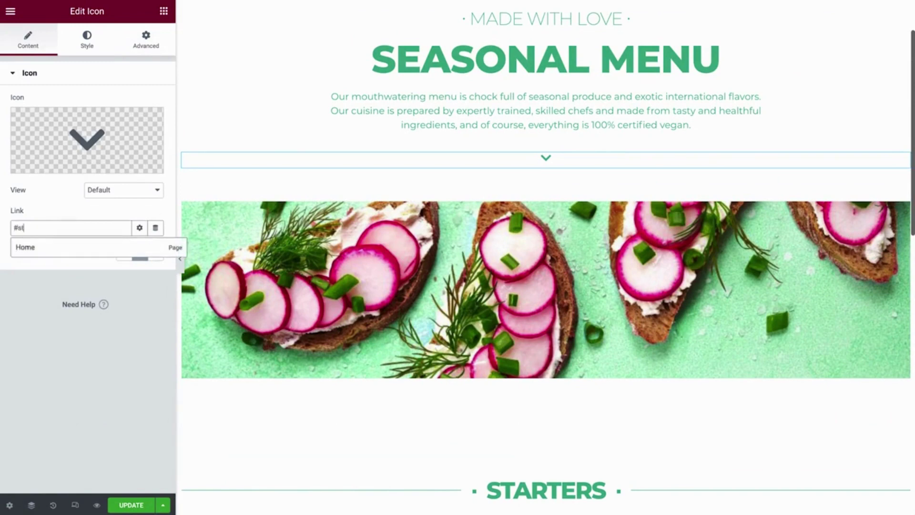
text(art)
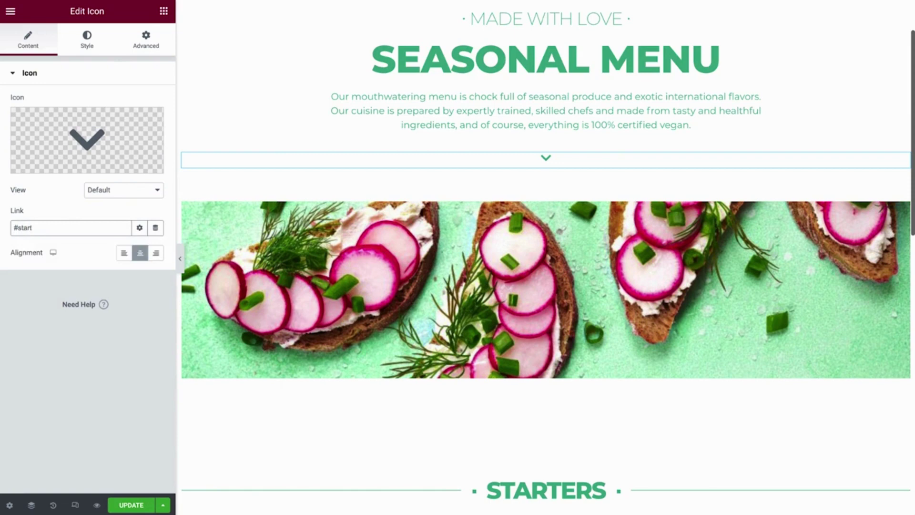
click(545, 161)
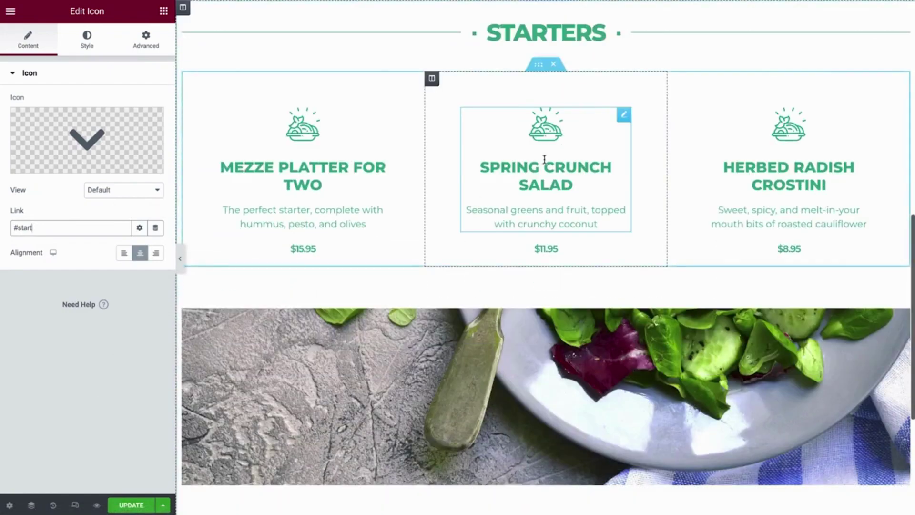
- Duplicate the whole Starters section and open the copy's advanced settings to check its CSS ID
scroll(544, 159, up, 1)
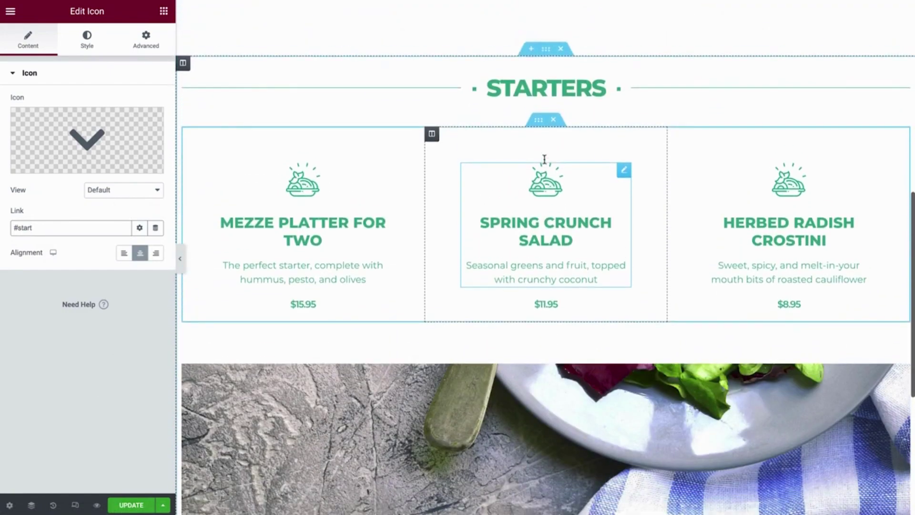
right_click(548, 52)
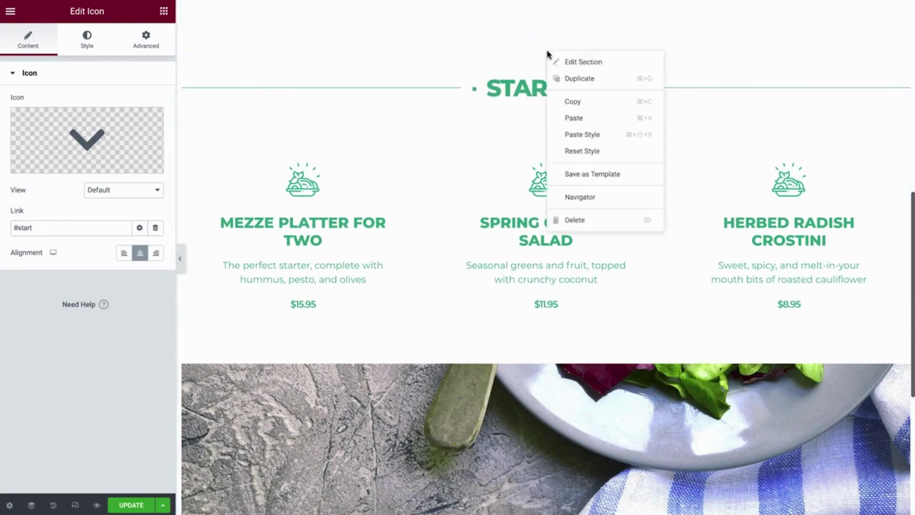
click(613, 78)
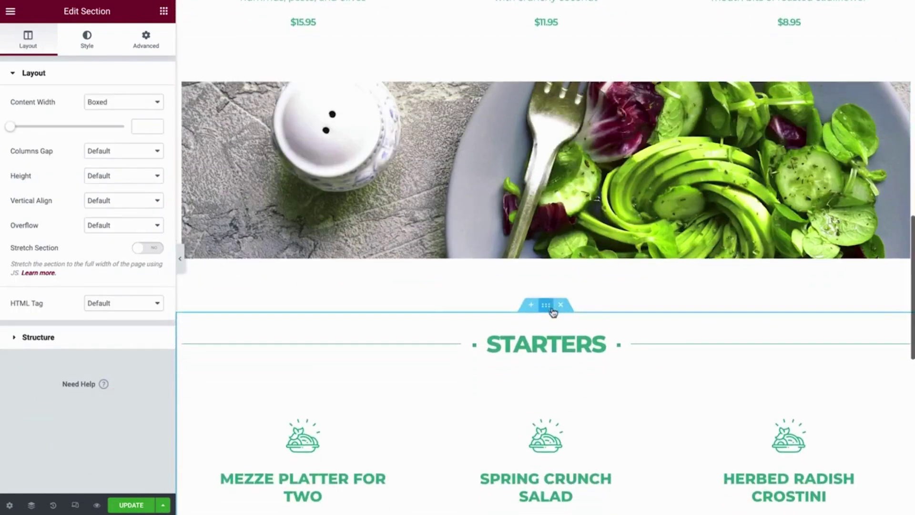
click(151, 48)
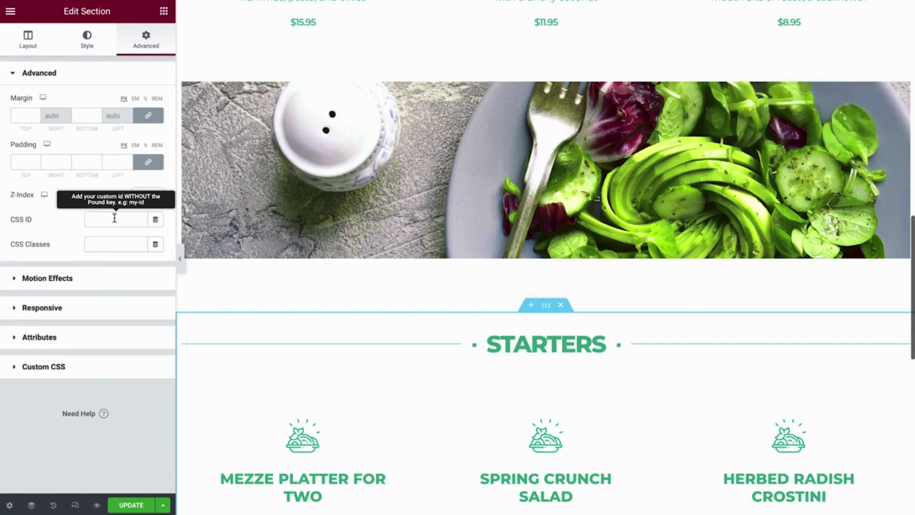
- Rename the duplicated Starters section as Mains in the Navigator
key(ctrl+i)
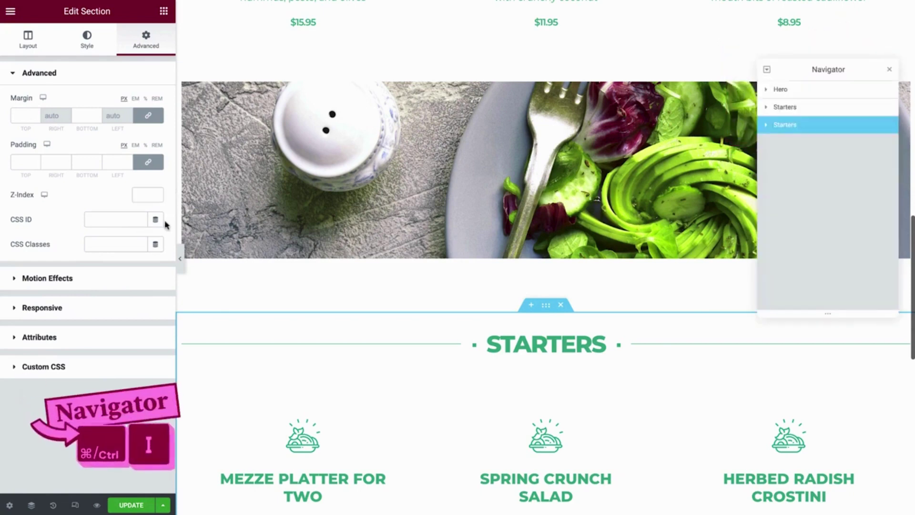
double_click(787, 125)
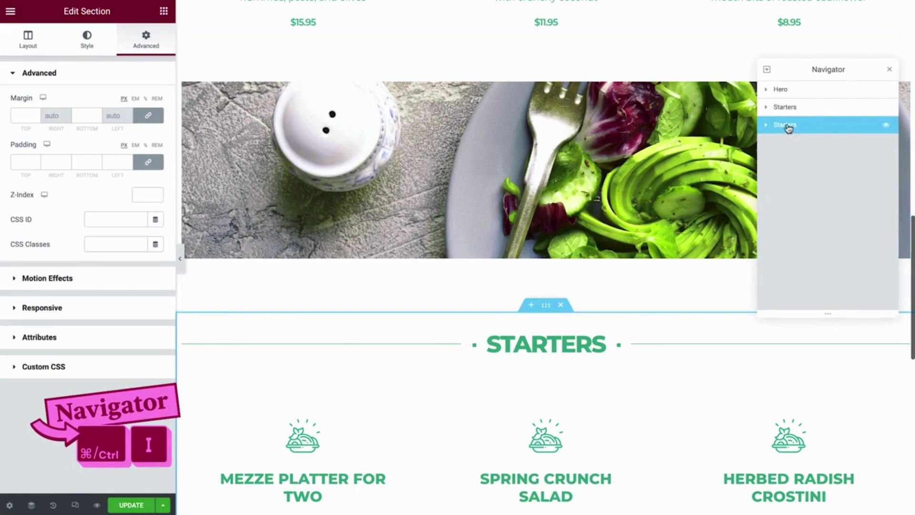
text(Mains)
key(Return)
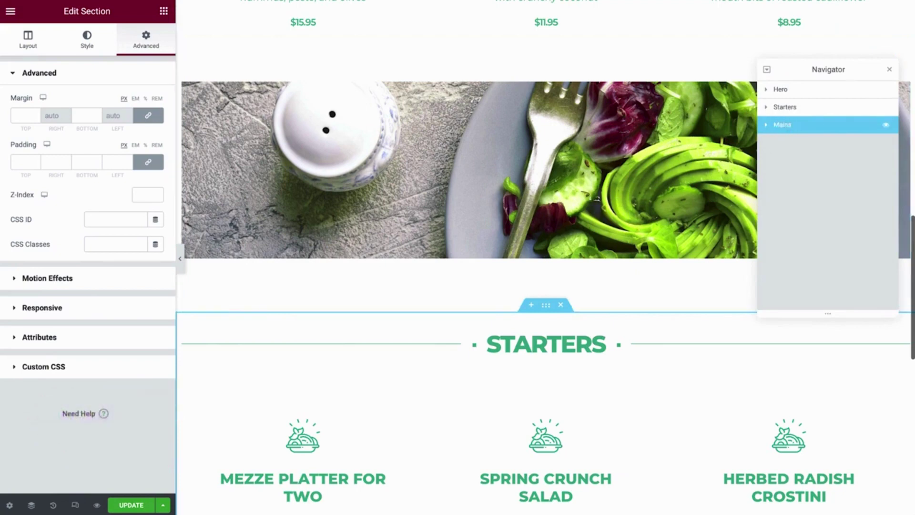
key(ctrl+i)
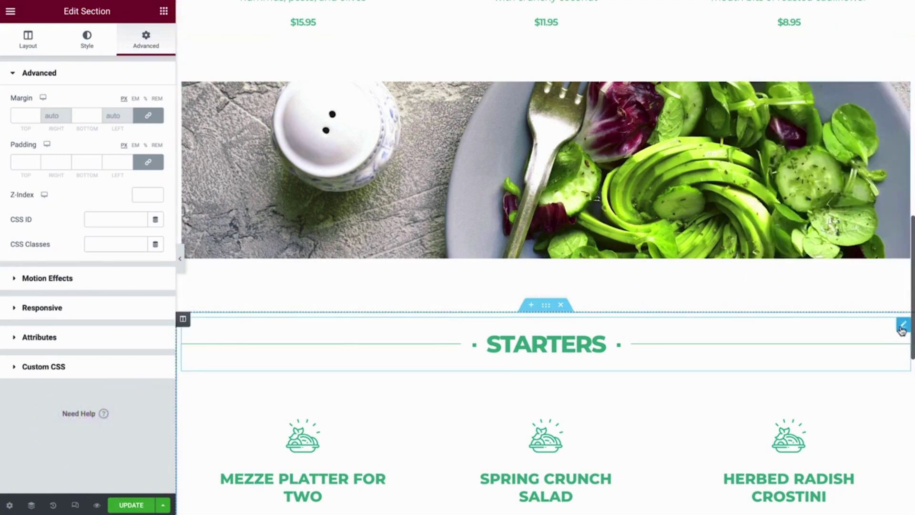
- Change the duplicated section's divider text to "· Mains ·"
click(901, 317)
double_click(127, 223)
text(Mains ·)
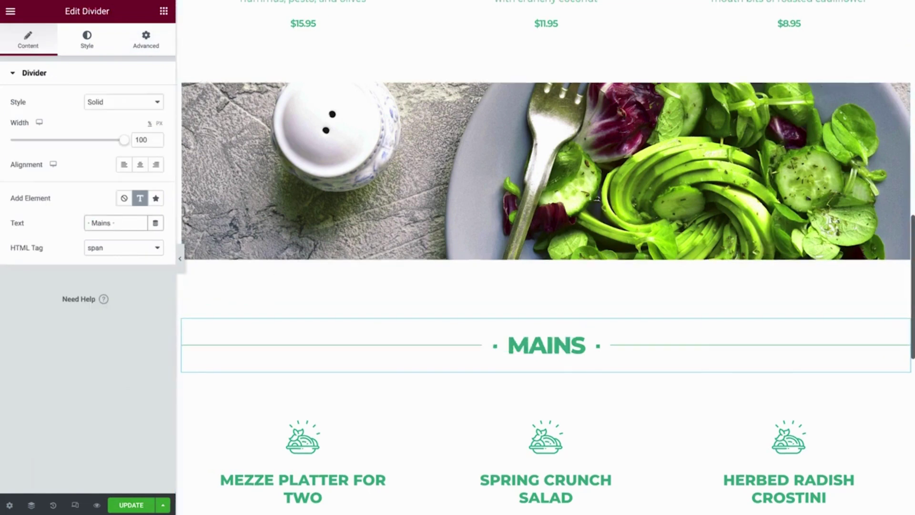
- Set both the line color and the text color of the Mains divider to the global color Grape
click(91, 39)
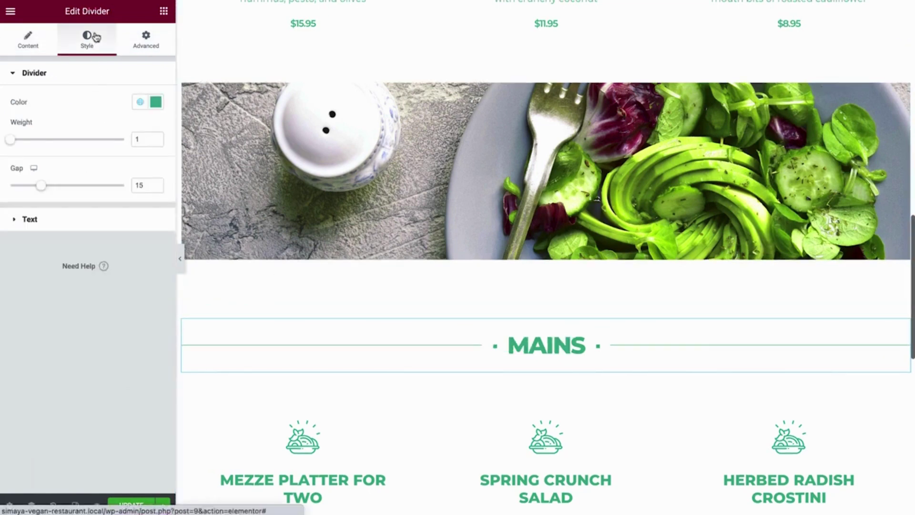
click(139, 102)
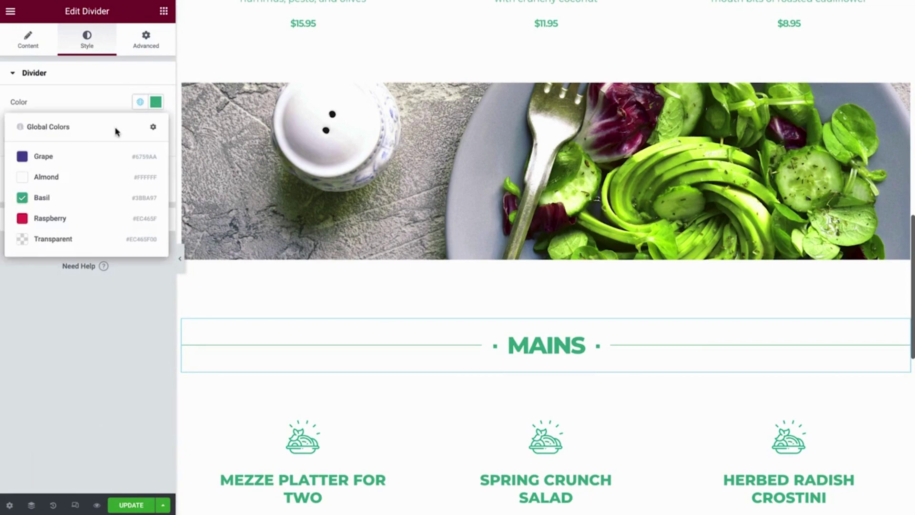
click(101, 159)
click(85, 218)
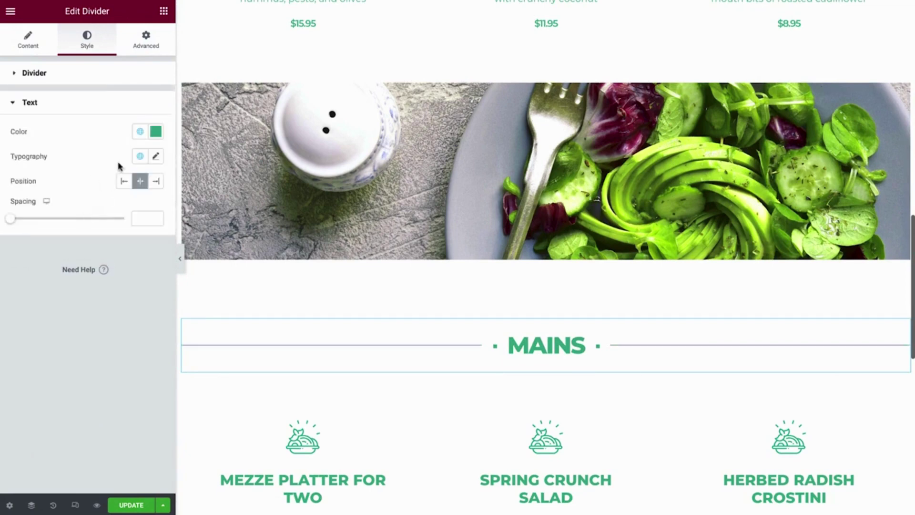
click(139, 135)
click(116, 186)
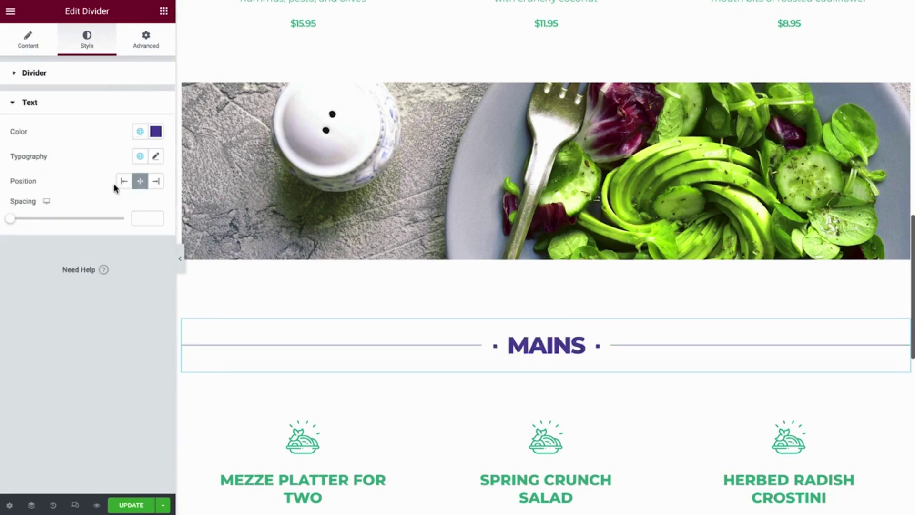
- Replace the icon of the first Mains dish with the purple plate and wine glass image from the media library
scroll(218, 245, down, 5)
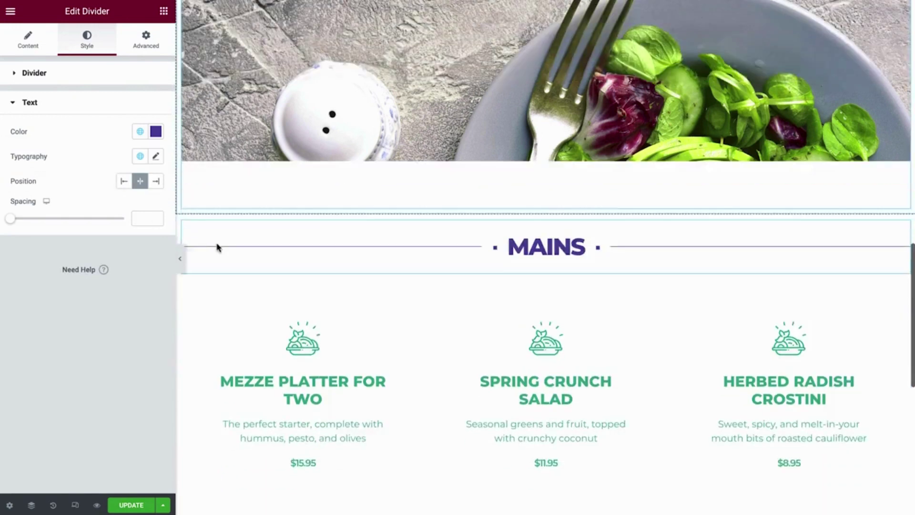
click(382, 206)
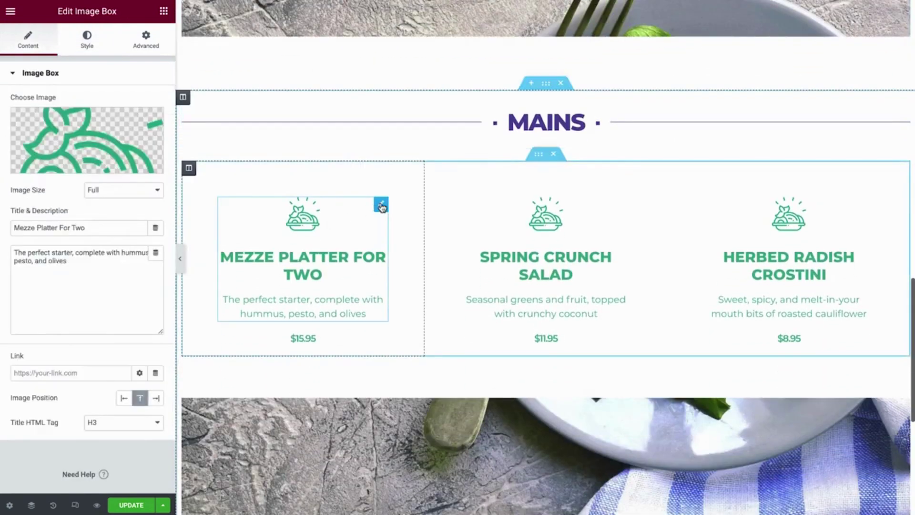
click(133, 152)
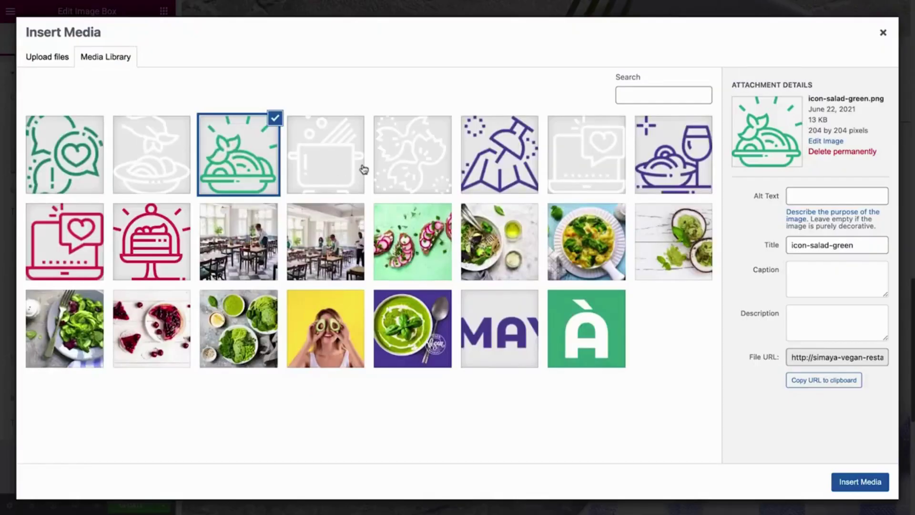
click(667, 166)
click(844, 481)
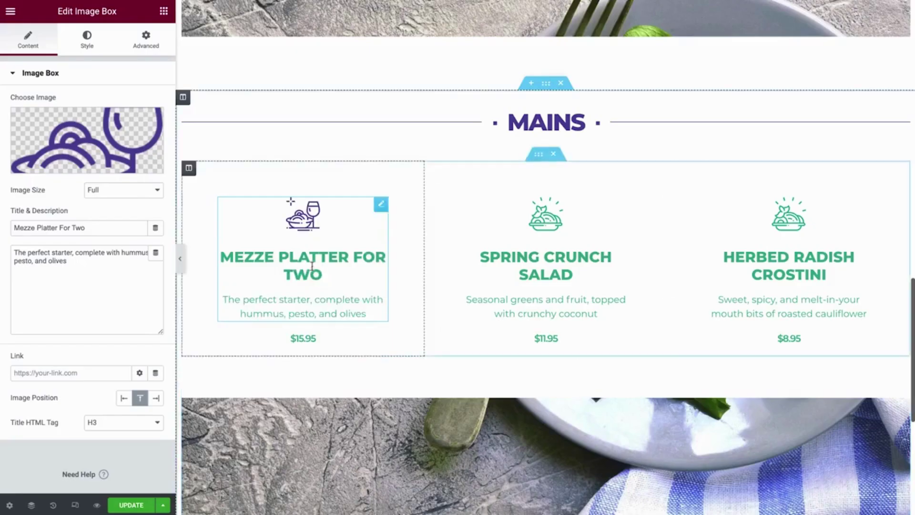
- Title the first Mains dish "Black Rice Risotto" and describe it as "Topped with kale and hemp pesto; drizzled with olive oil"
triple_click(139, 227)
text(Black Rice Risotto)
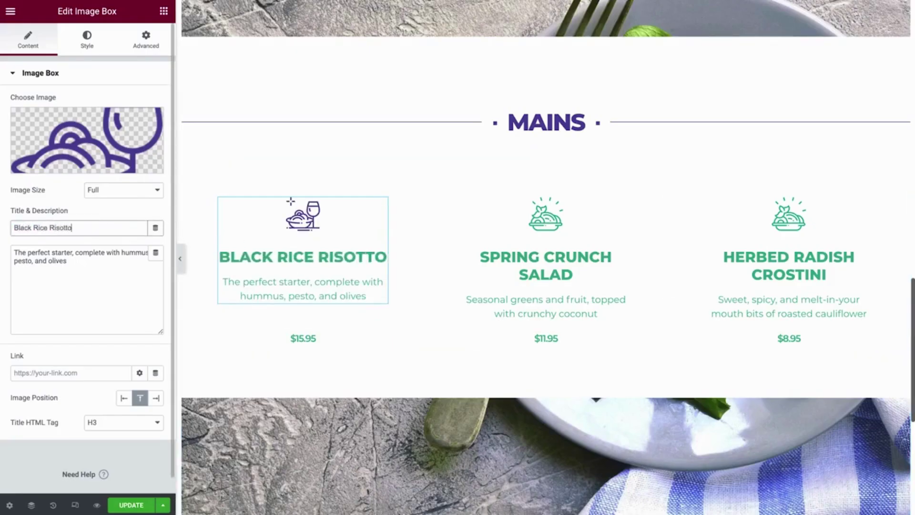
click(123, 266)
text(Topped with kale and hemp pesto; drizzled with olive oil)
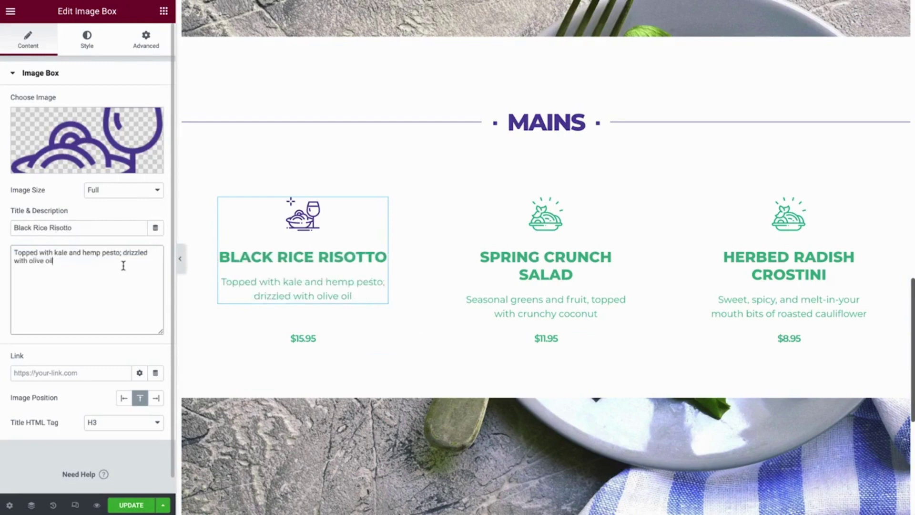
- Set the title and description colors of the Black Rice Risotto box to the global color Grape
click(96, 48)
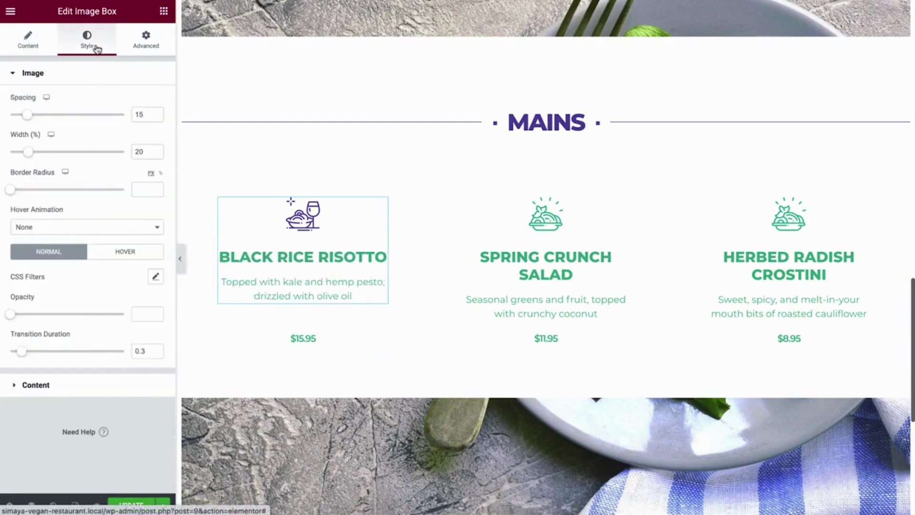
click(103, 387)
click(140, 243)
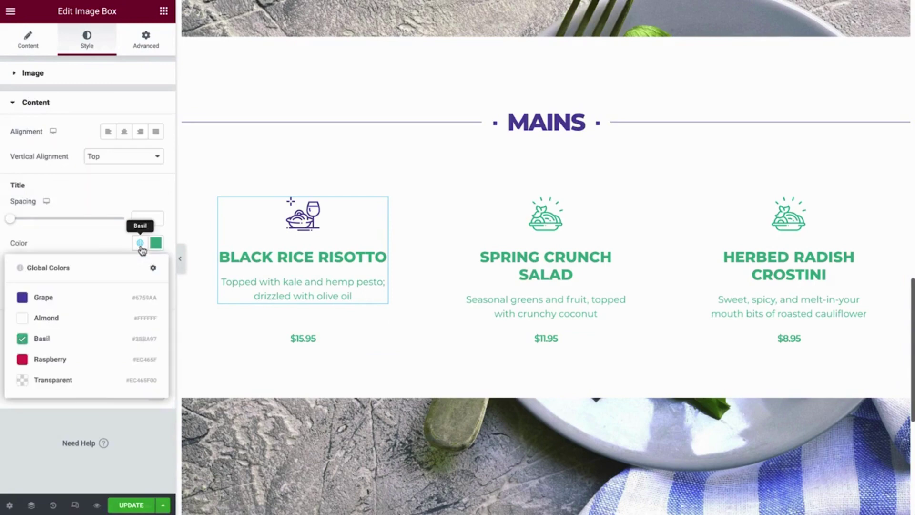
click(116, 301)
click(140, 342)
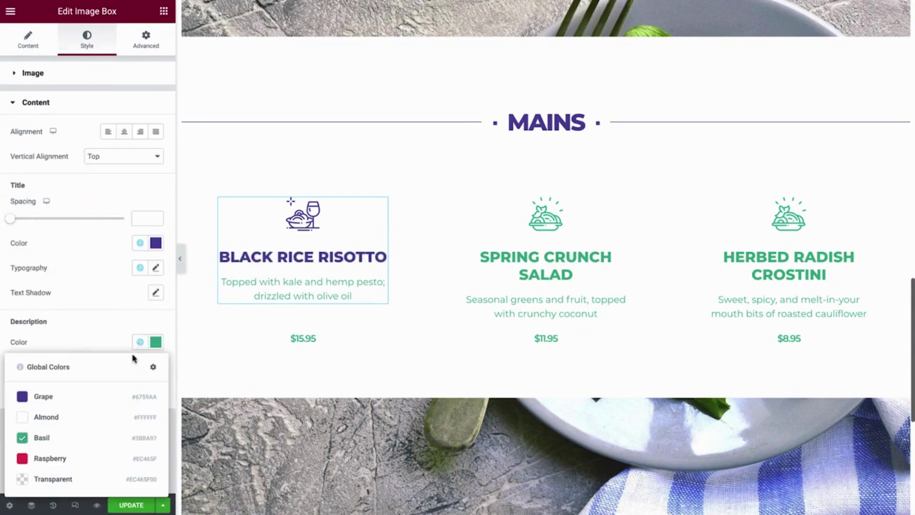
click(116, 402)
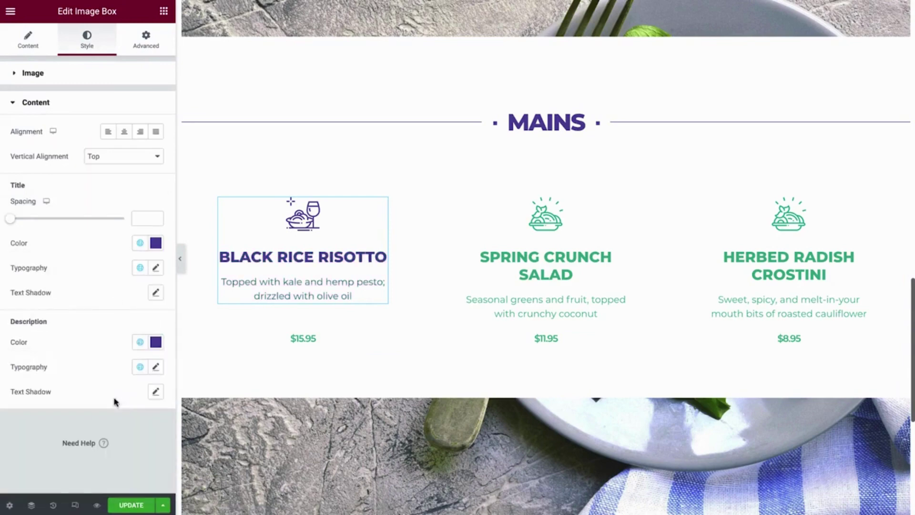
- Change the price heading under Black Rice Risotto to $17.95
click(355, 340)
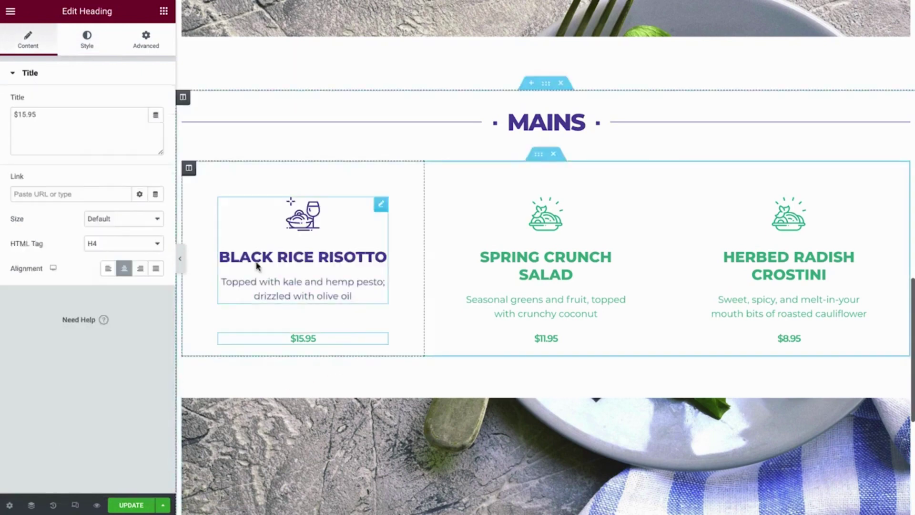
click(99, 124)
key(BackSpace)
key(BackSpace)
key(BackSpace)
key(BackSpace)
key(BackSpace)
text(17.95)
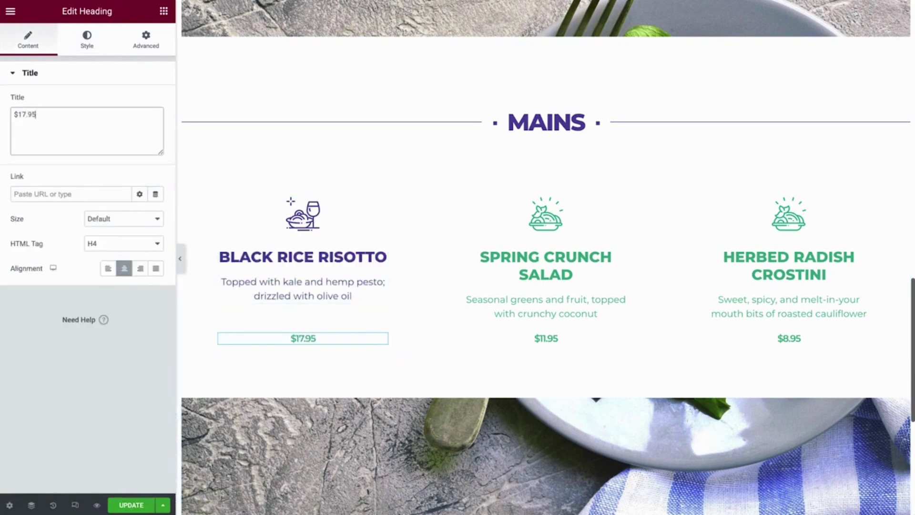
- Set the text color of the $17.95 price heading under Black Rice Risotto to the global color Grape
click(98, 48)
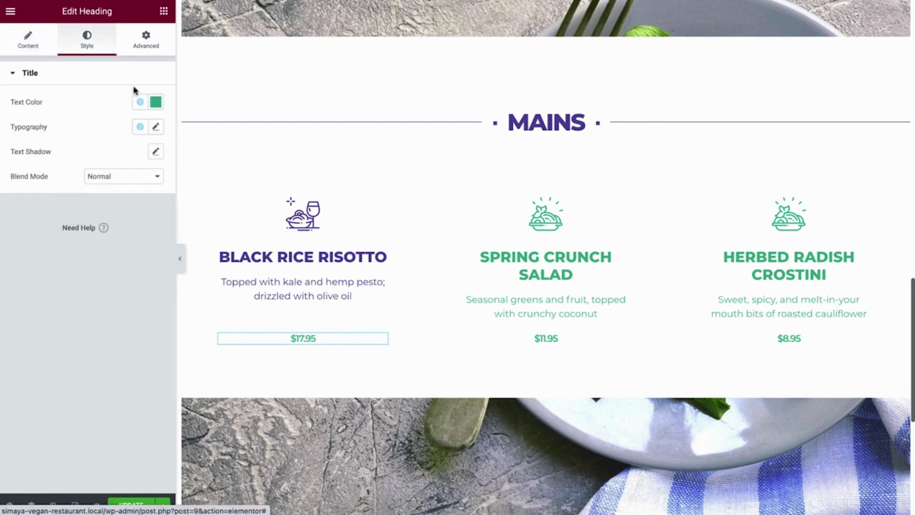
click(140, 102)
click(109, 157)
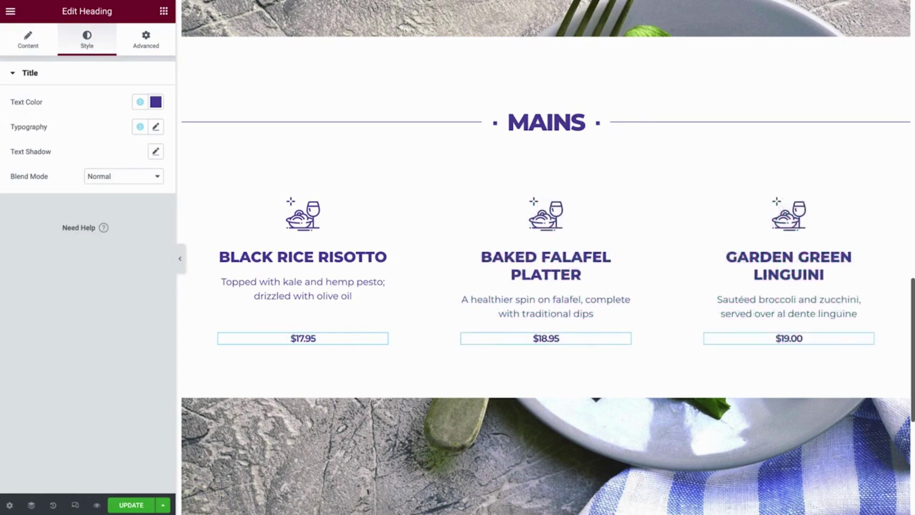
- Replace the background image of the spacer below the Mains dishes with the broccoli pasta photo from the media library
scroll(221, 153, down, 5)
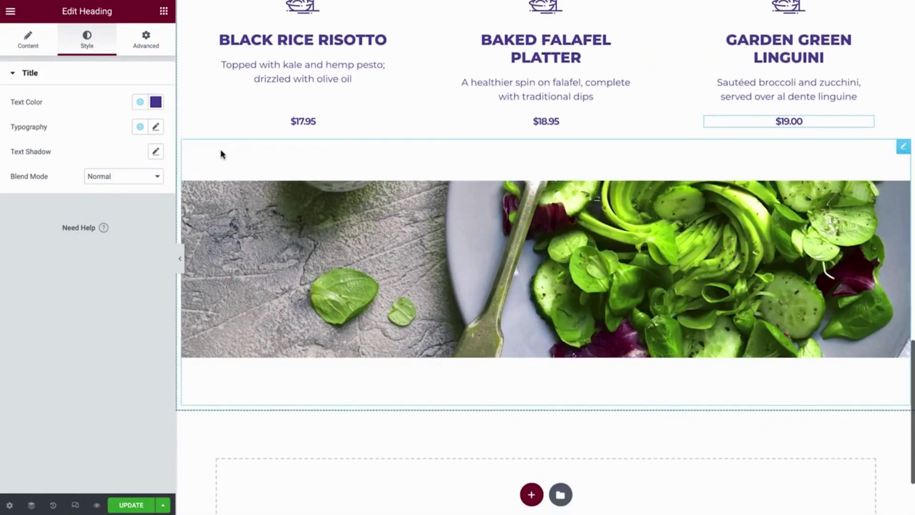
click(555, 170)
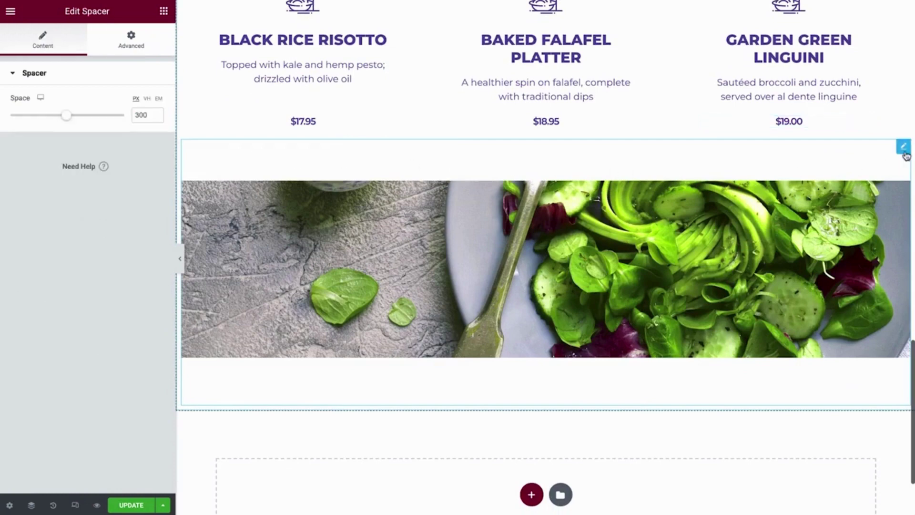
click(161, 48)
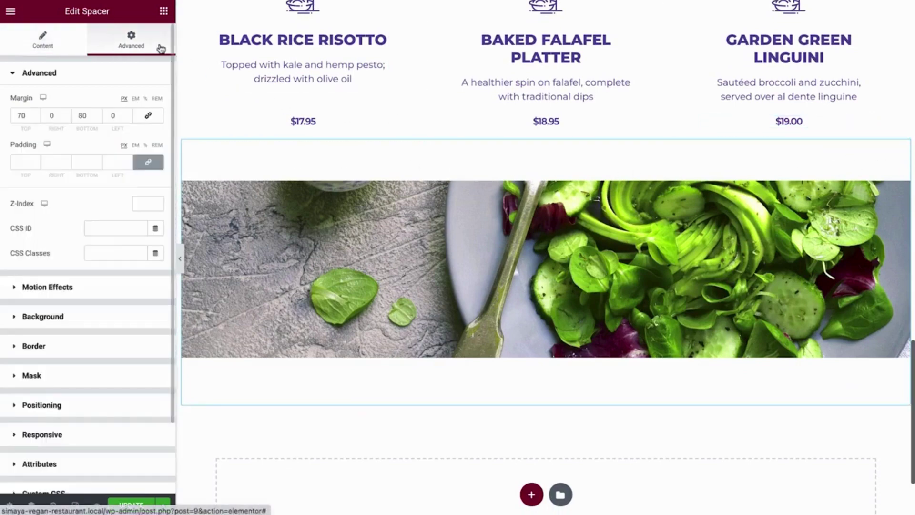
click(128, 316)
click(124, 279)
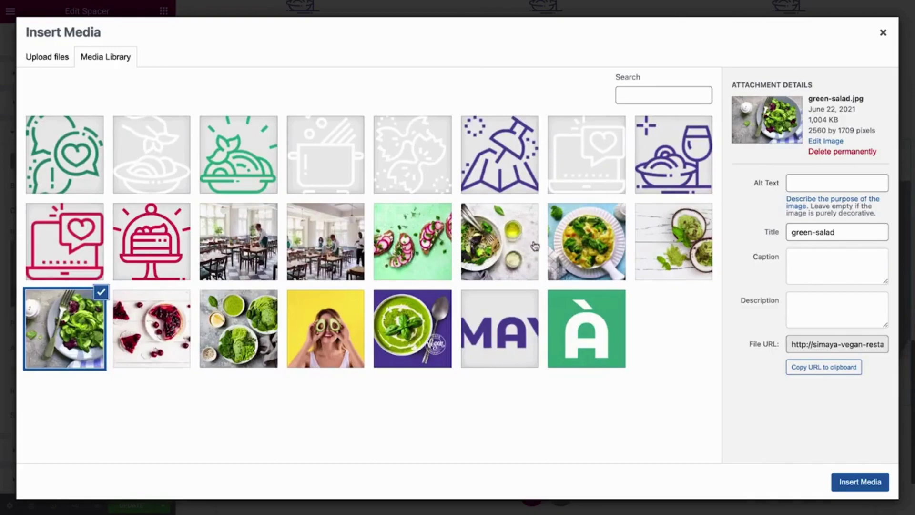
click(586, 243)
click(858, 482)
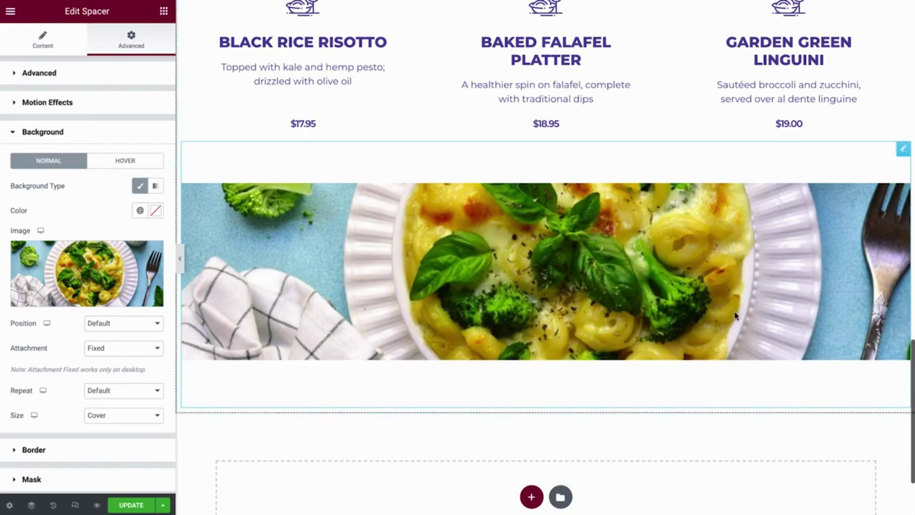
- Duplicate the whole Mains section
scroll(735, 314, up, 4)
right_click(549, 76)
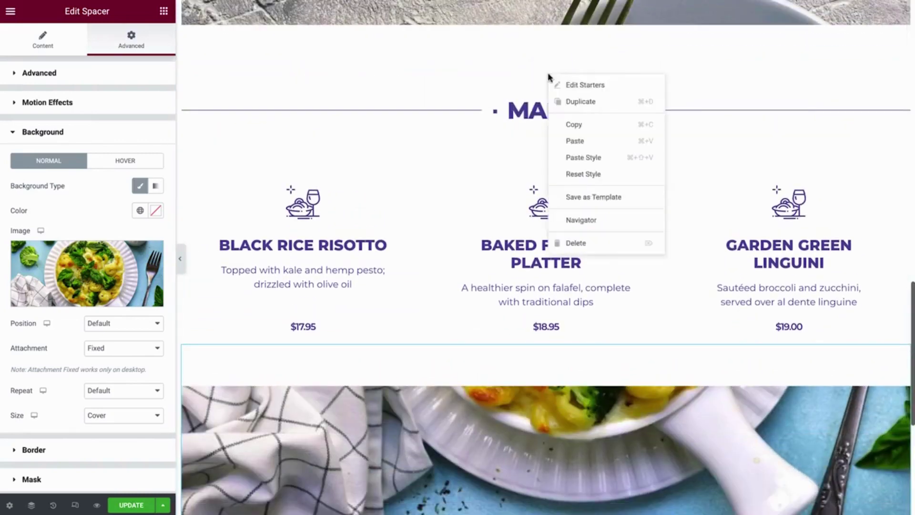
click(618, 108)
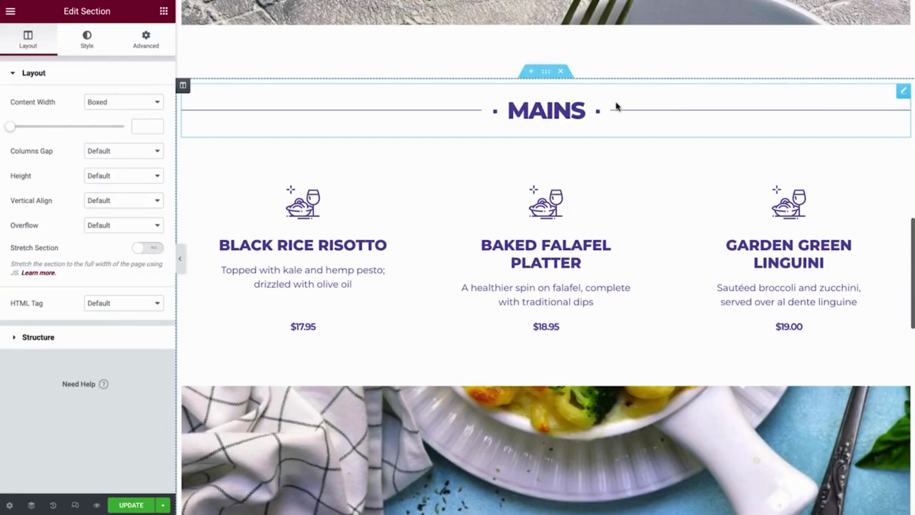
- Rename the duplicated Mains section as Desserts in the Navigator
key(ctrl+i)
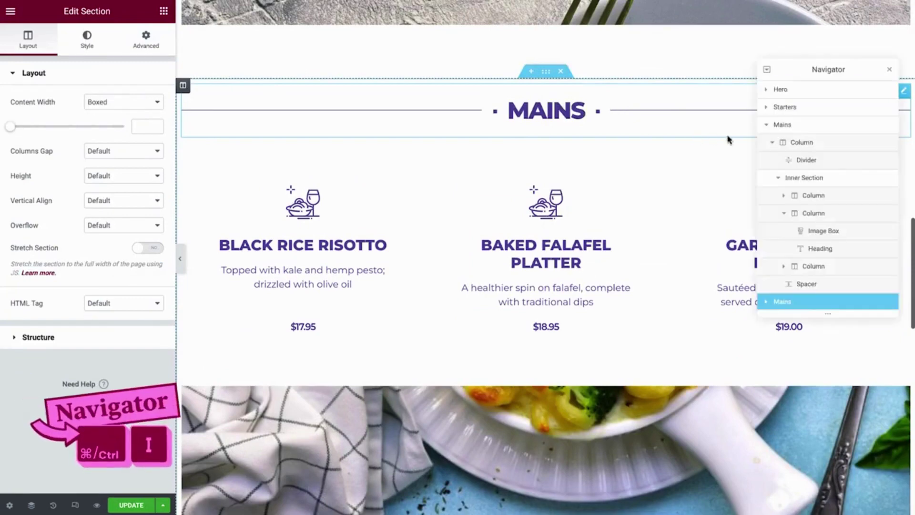
click(766, 124)
double_click(782, 142)
text(Dess)
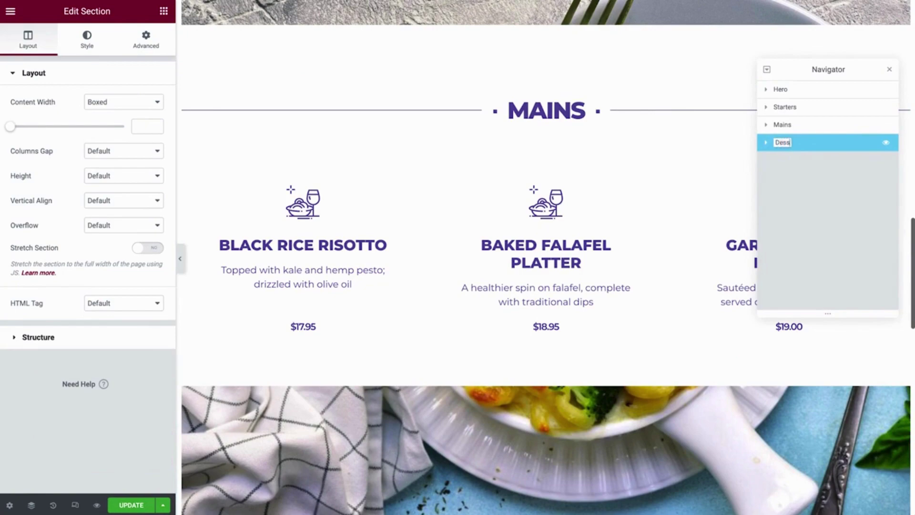
text(erts)
key(Return)
key(ctrl+i)
- Change the divider text of the duplicated section from Mains to Desserts, keeping the dots around it
scroll(815, 145, down, 10)
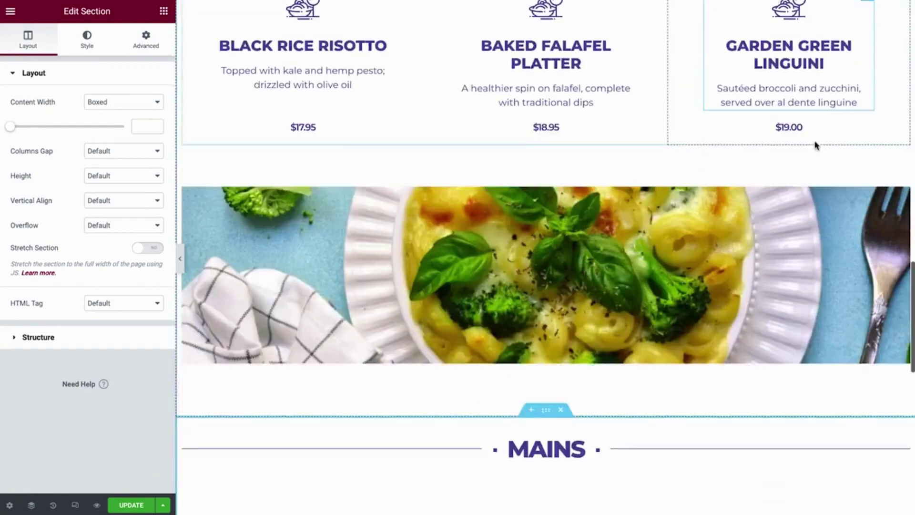
click(904, 137)
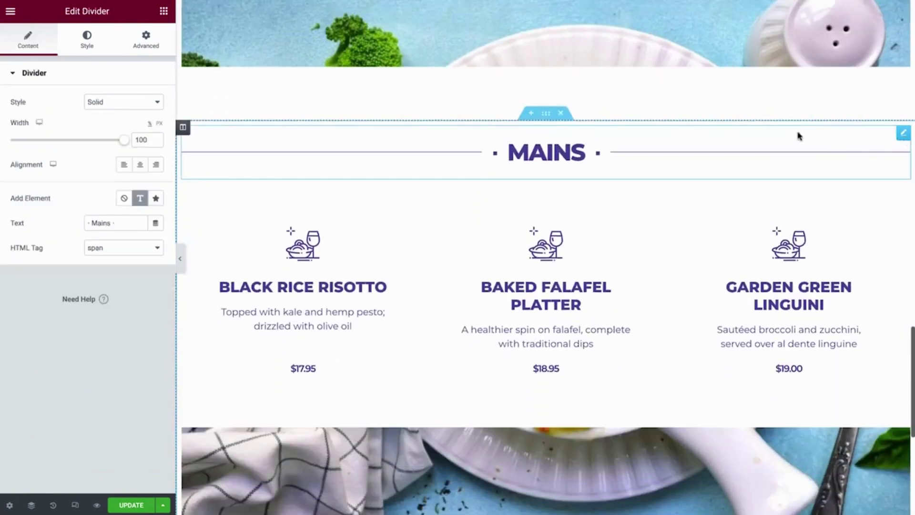
double_click(101, 222)
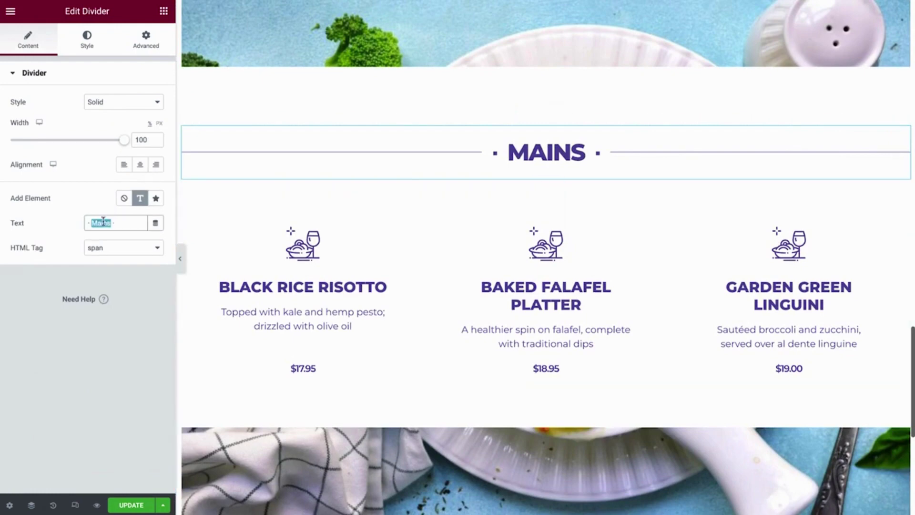
text(Desserts)
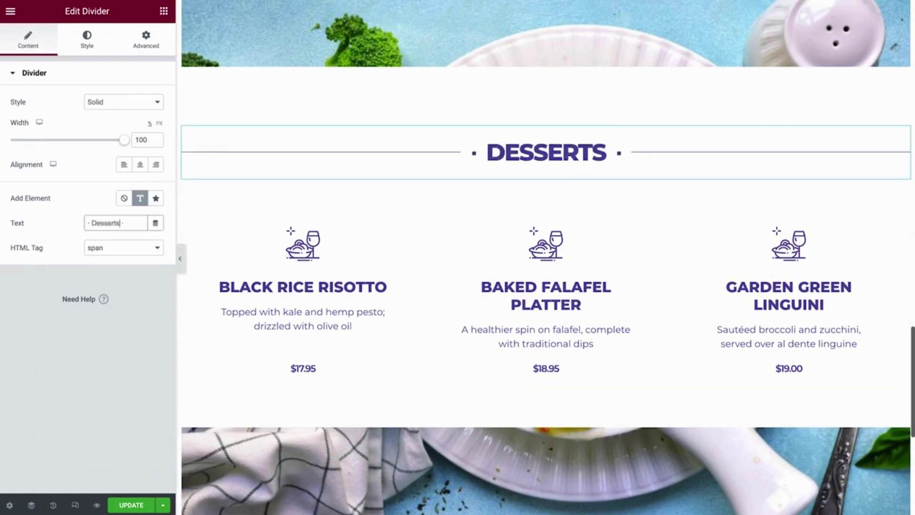
- Set the line and text colors of the Desserts divider to the global color Raspberry
click(89, 43)
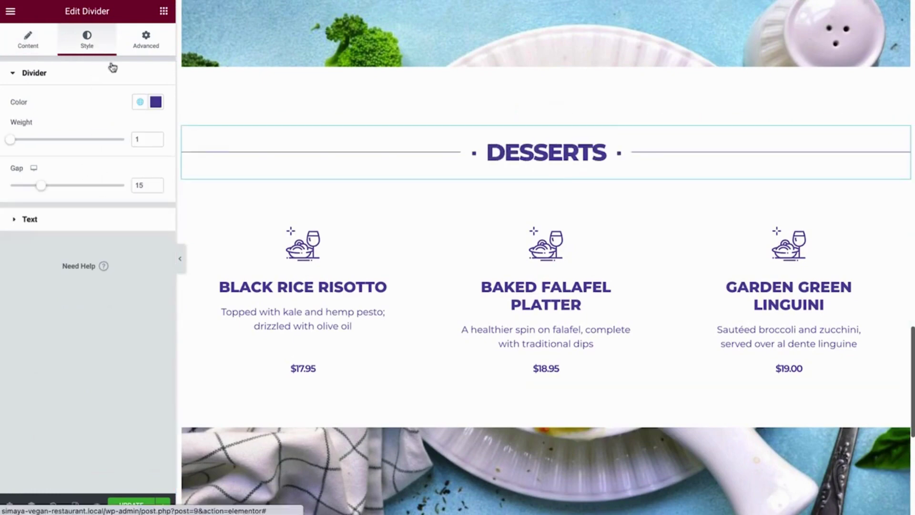
click(140, 103)
click(108, 218)
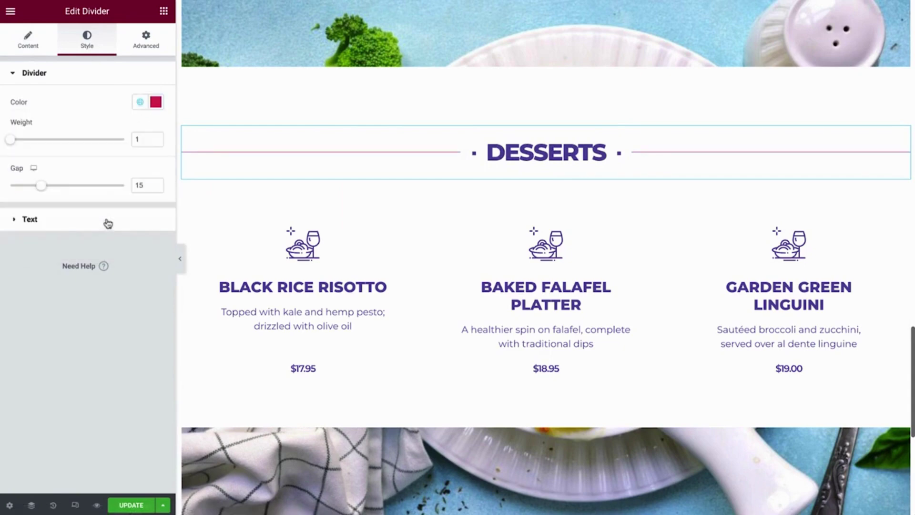
click(108, 222)
click(140, 131)
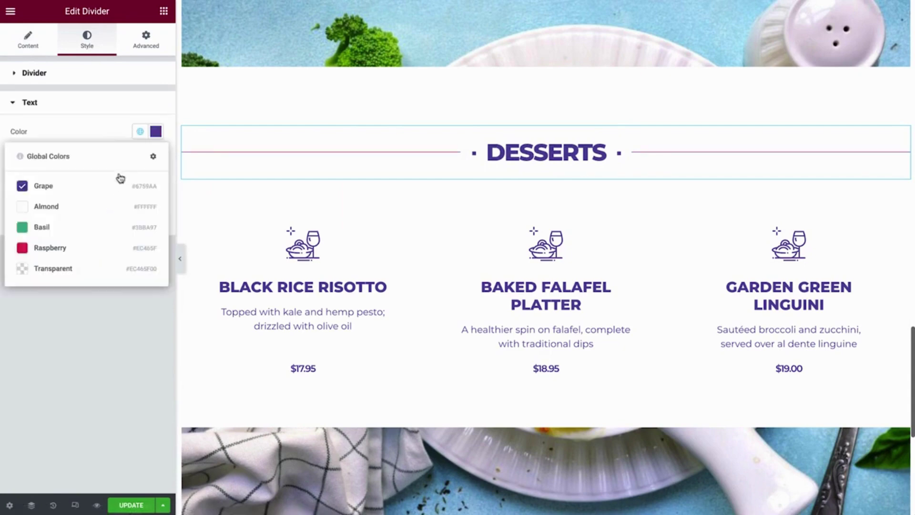
click(113, 247)
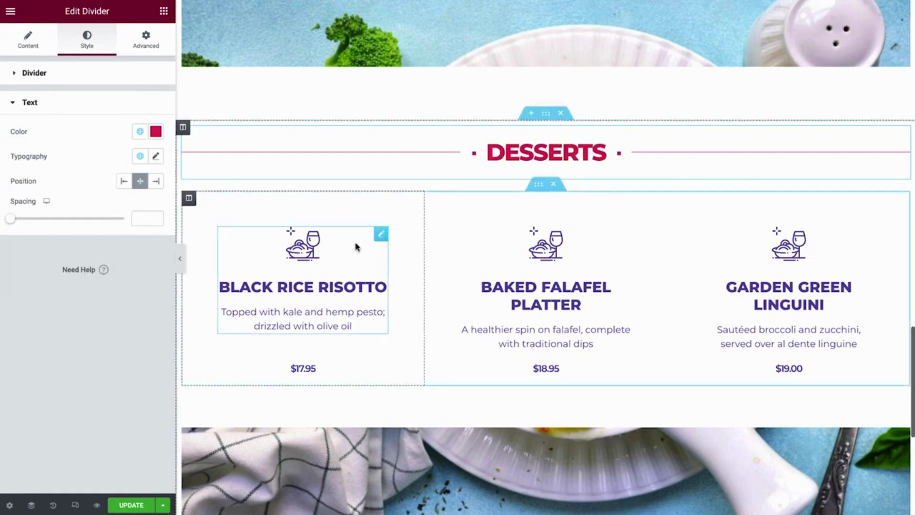
- Replace the icon of the first dessert with the icon-dessert-pink image from the media library
click(380, 234)
click(141, 152)
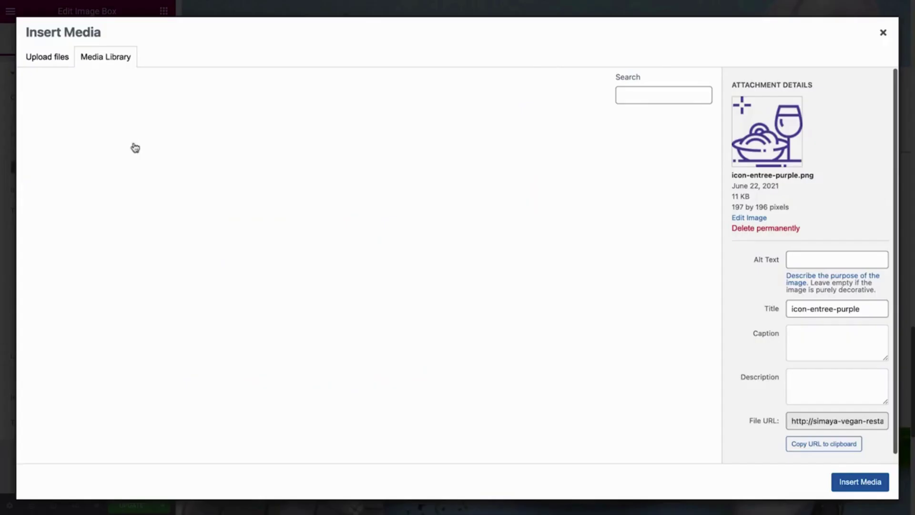
click(143, 214)
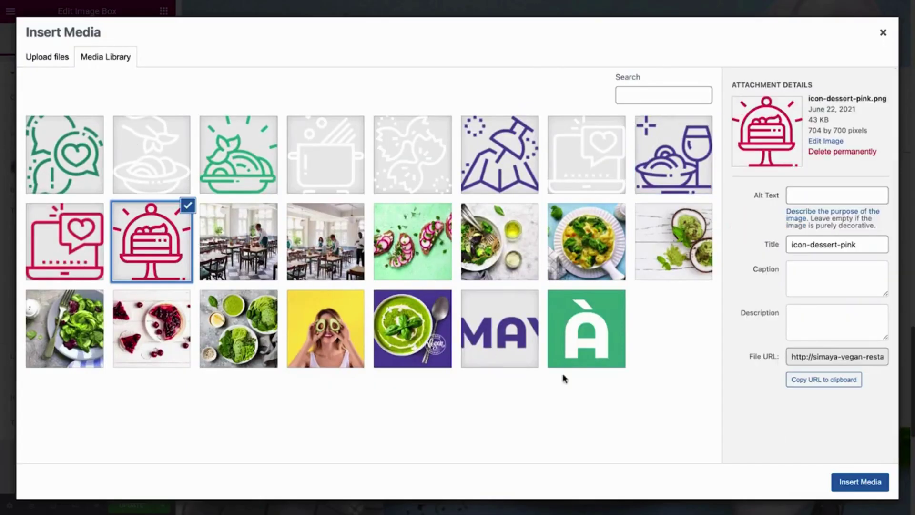
click(836, 482)
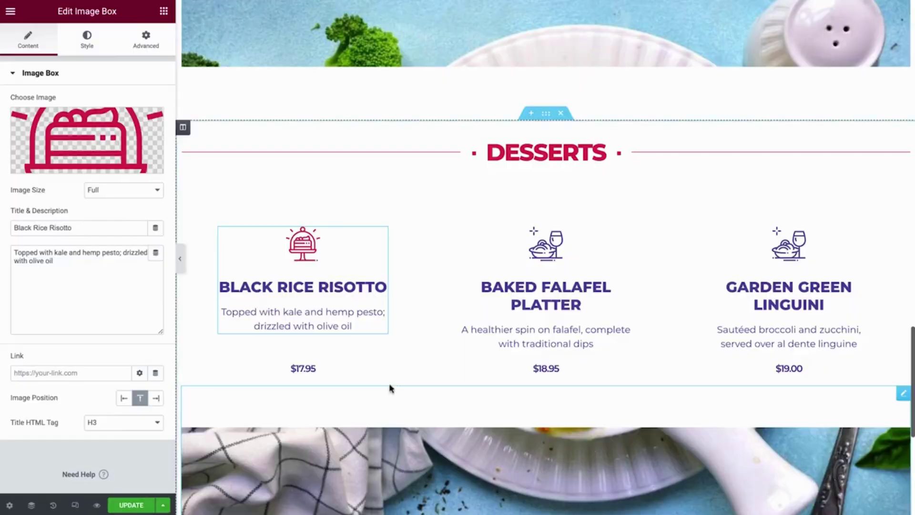
- Title the first dessert "CocoChoco Cake" and describe it as "The fudgiest dark chocolate cake, layered with coconut"
triple_click(120, 225)
text(CocoChoco Cake)
key(Tab)
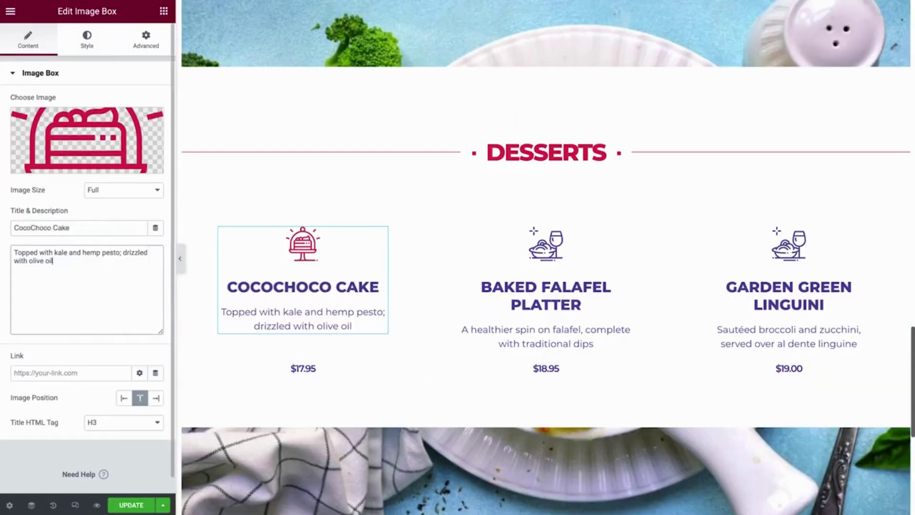
key(ctrl+a)
text(The fudgiest dark chocolate cake, layered with coconut)
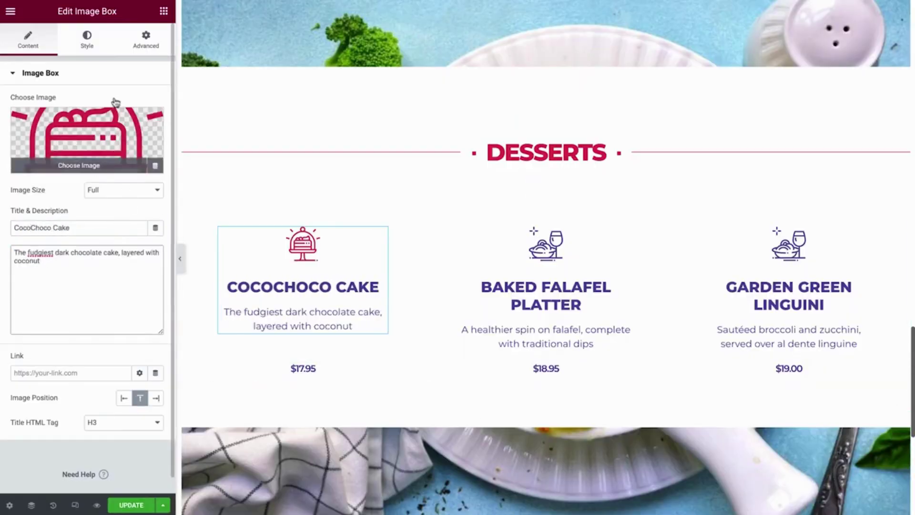
- Set the title and description colors of the CocoChoco Cake box to the global color Raspberry
click(95, 54)
click(71, 390)
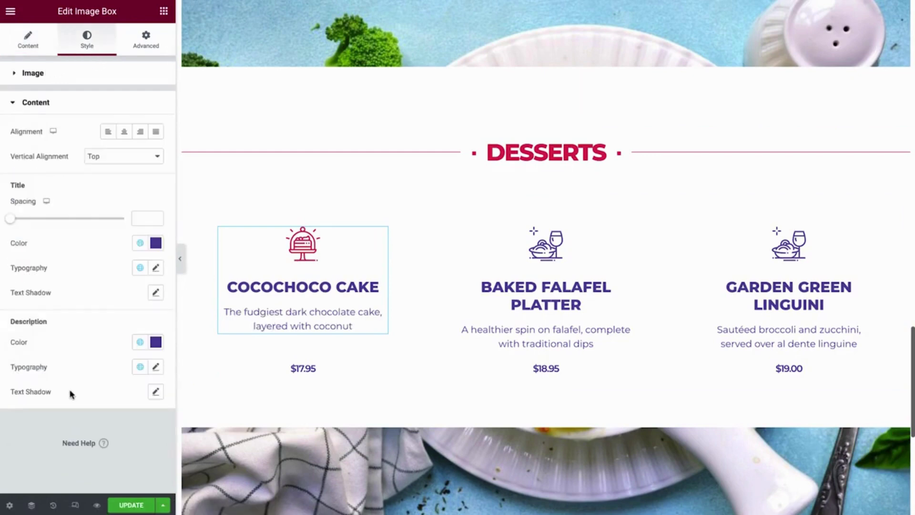
click(140, 244)
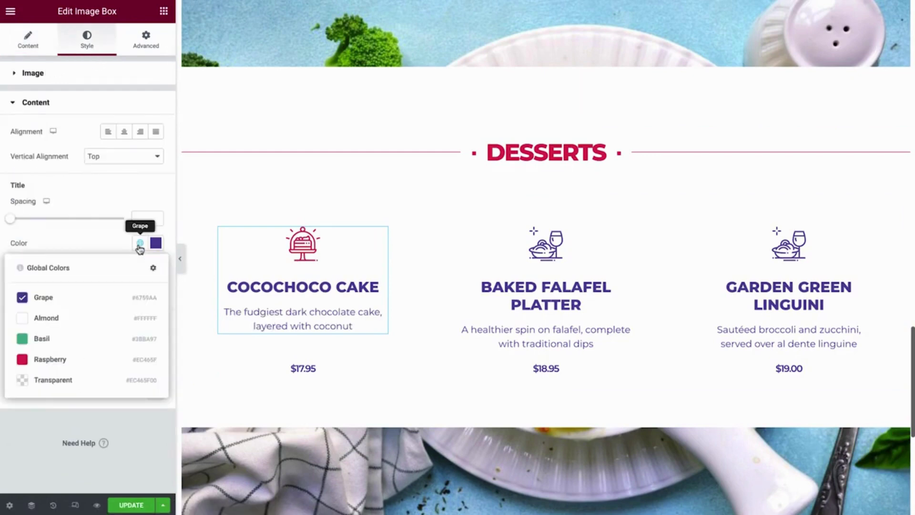
click(120, 362)
click(140, 343)
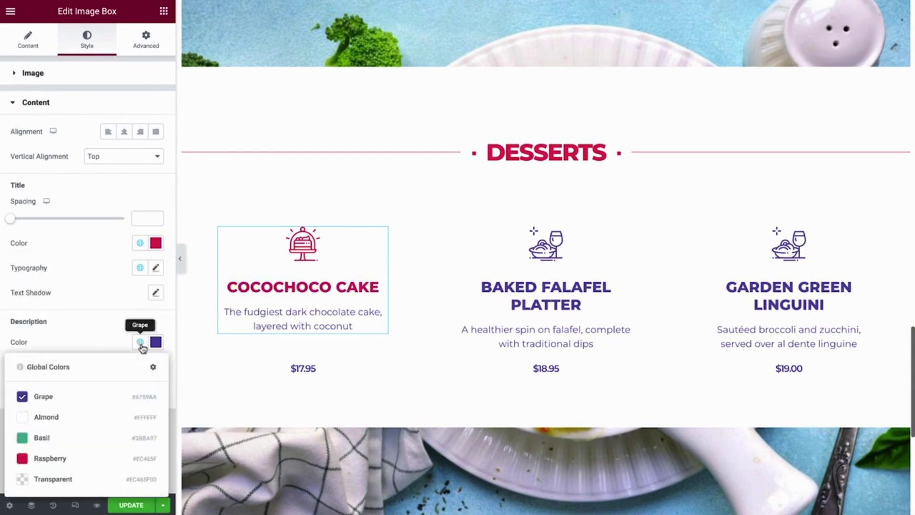
click(112, 458)
- Change the price heading under CocoChoco Cake to $7.95 and set its text color to the global color Raspberry
click(379, 369)
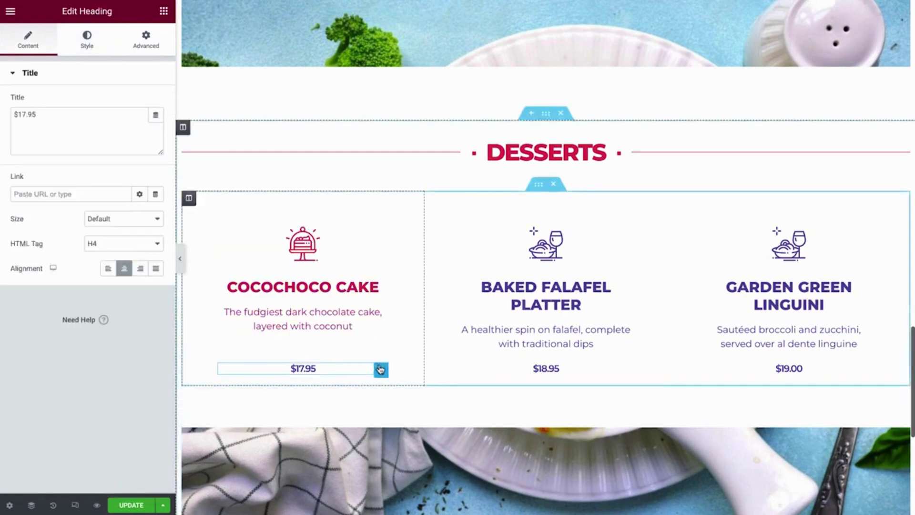
triple_click(106, 125)
text($7.95)
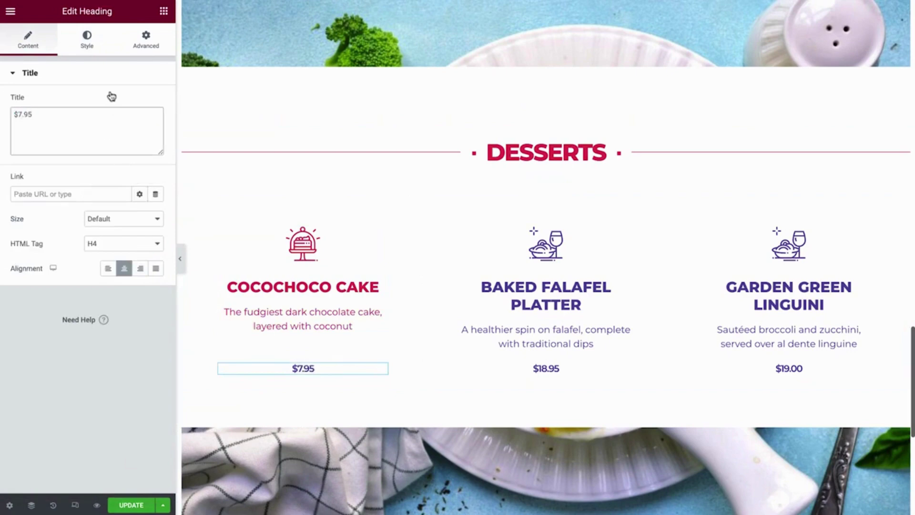
click(90, 43)
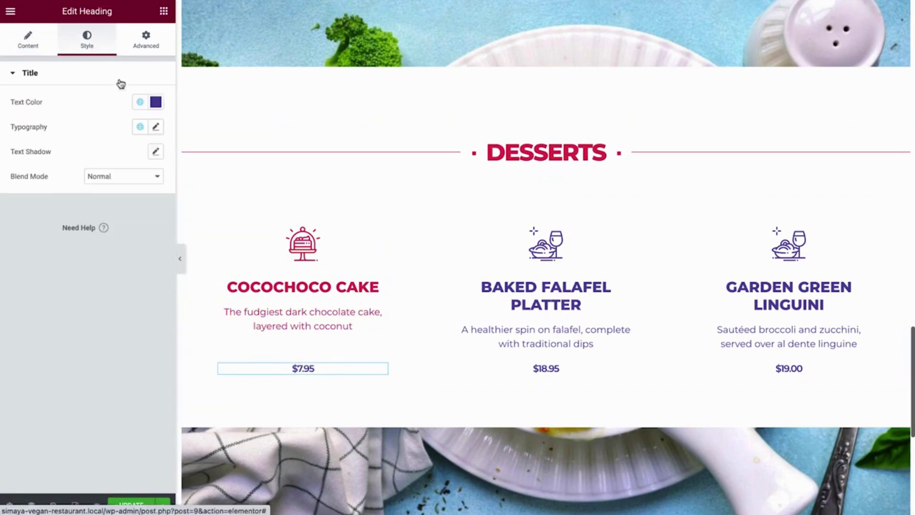
click(139, 103)
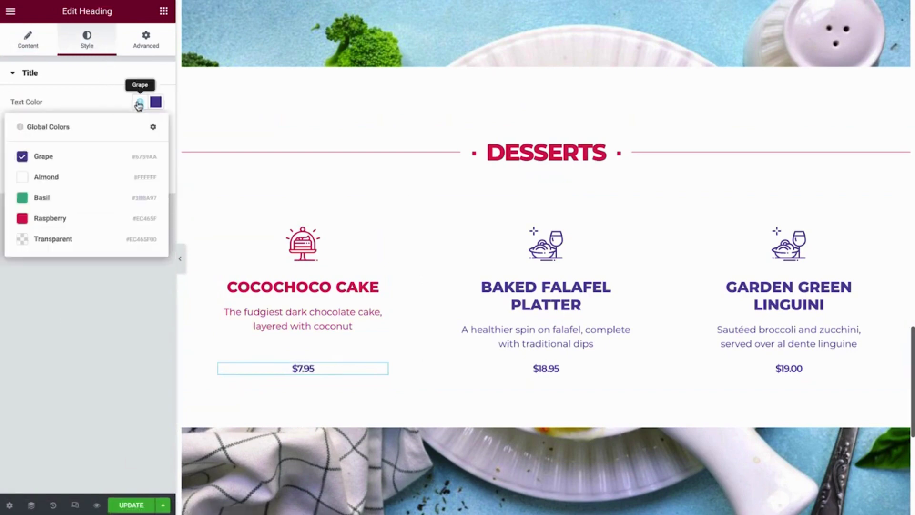
click(107, 218)
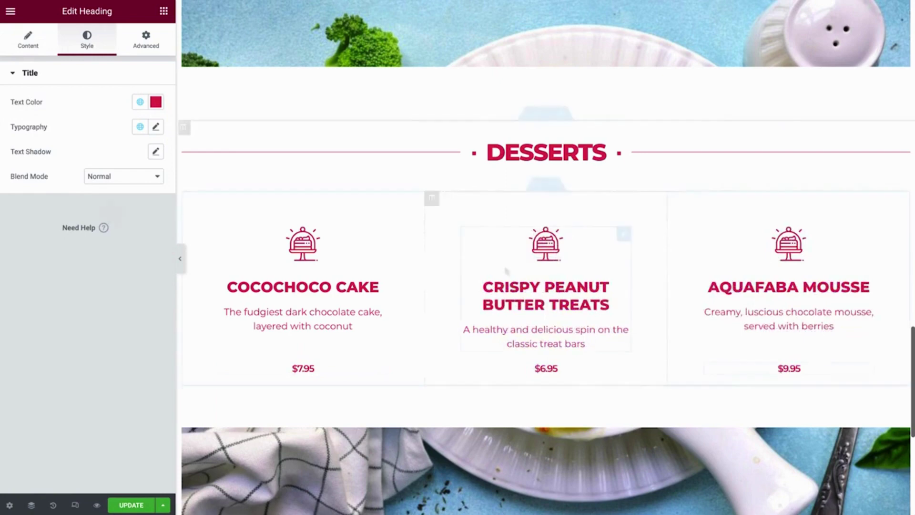
- Replace the background image of the spacer below the Desserts section with cherry-pie.jpg from the media library
scroll(507, 268, down, 3)
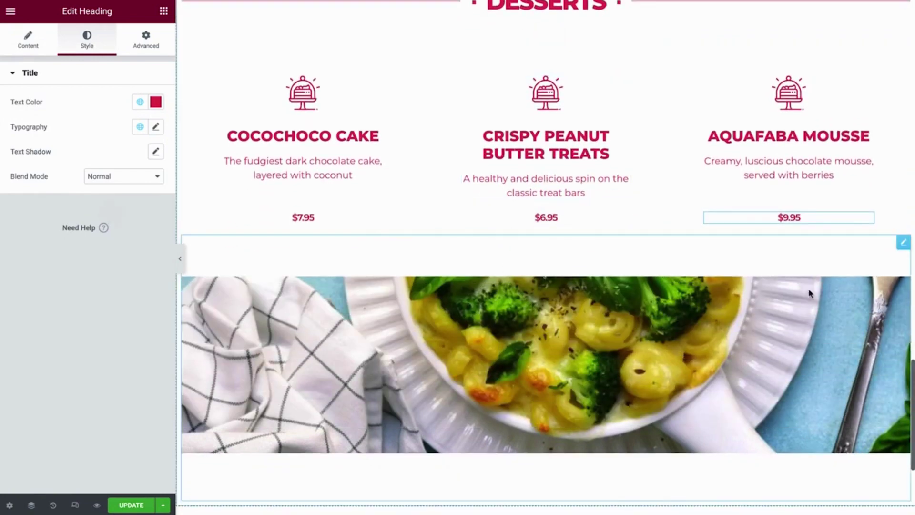
click(903, 242)
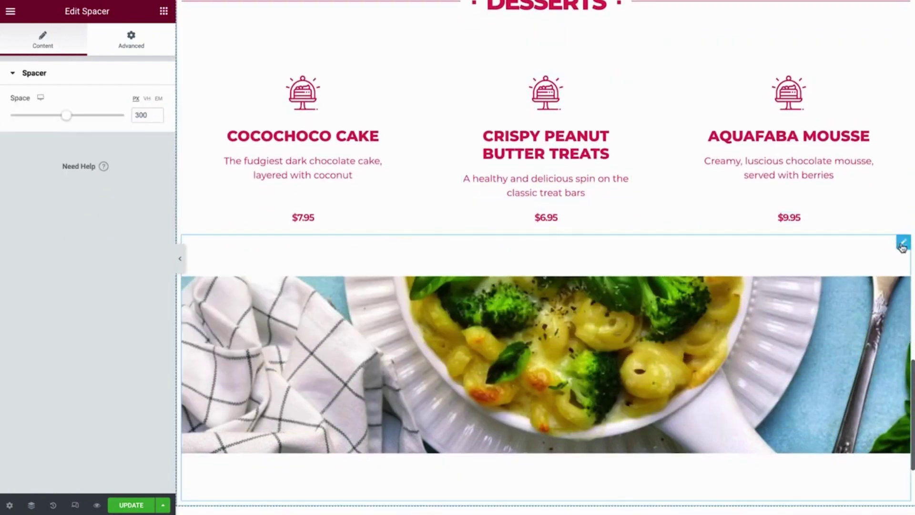
click(139, 48)
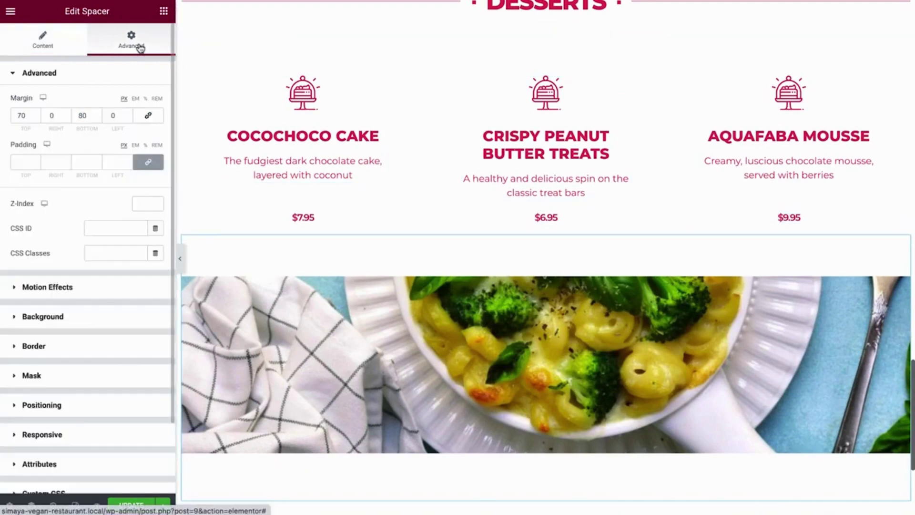
click(113, 320)
click(114, 282)
click(154, 318)
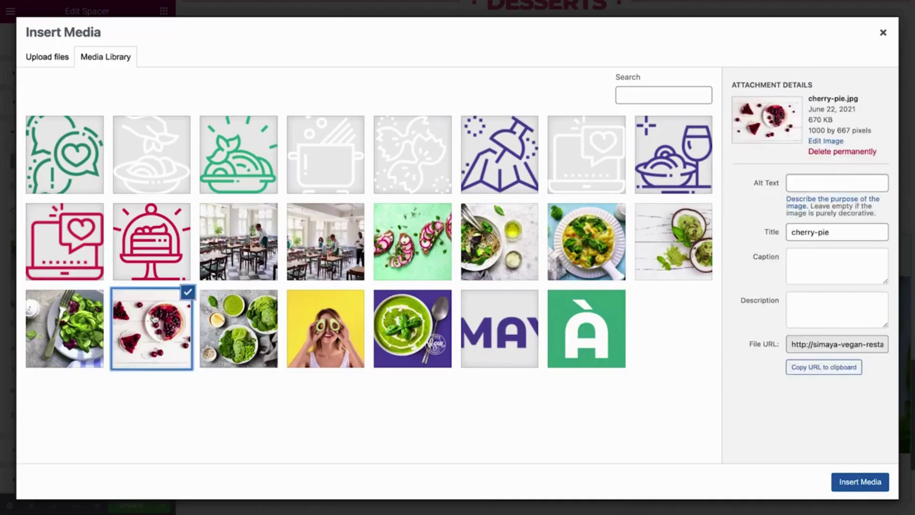
click(843, 482)
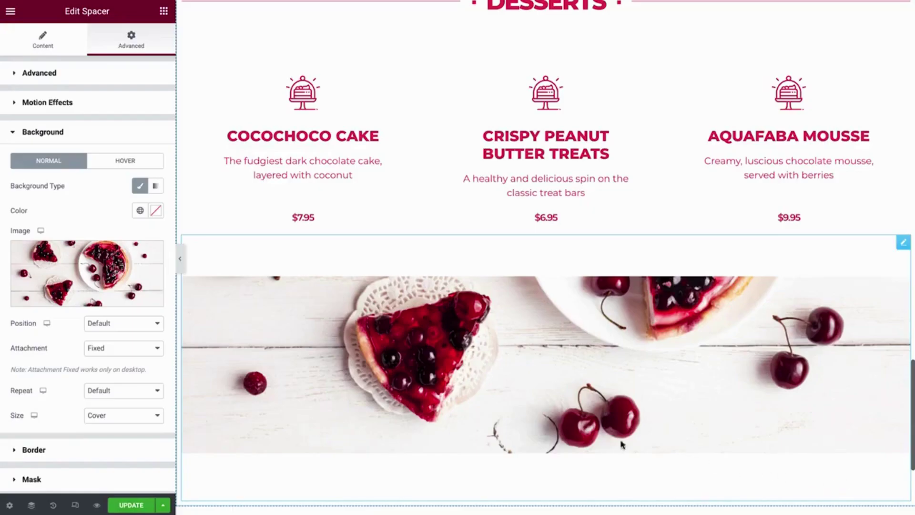
- Review the full-width menu page from the Desserts section up to the Seasonal Menu header with the editing panel hidden
click(180, 259)
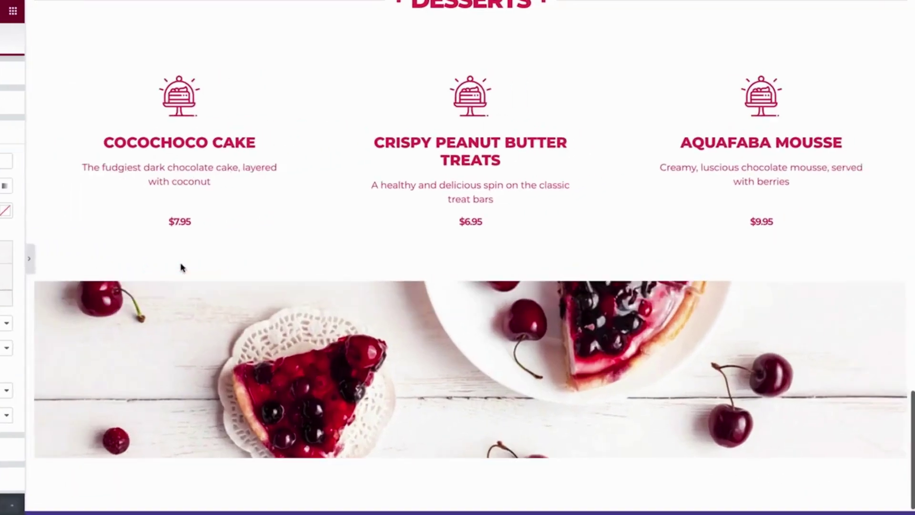
scroll(458, 258, up, 5)
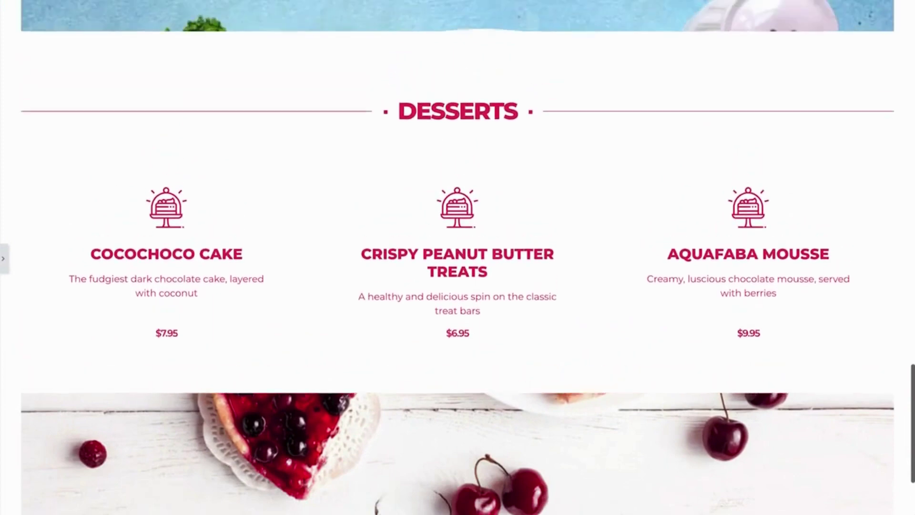
scroll(458, 258, up, 5)
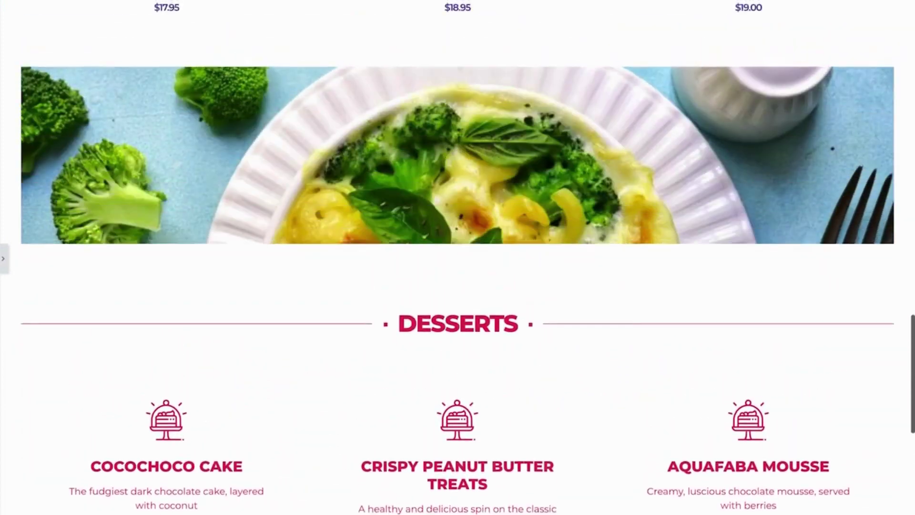
scroll(458, 257, up, 5)
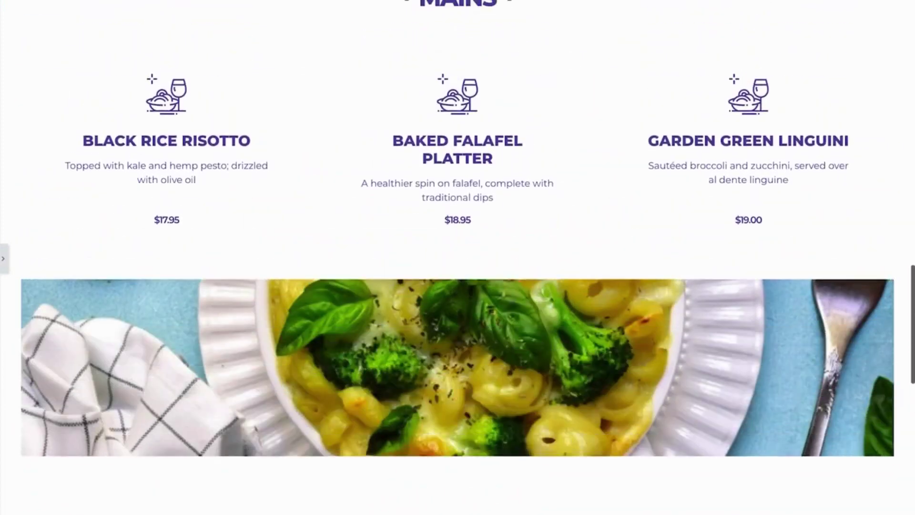
scroll(458, 257, up, 5)
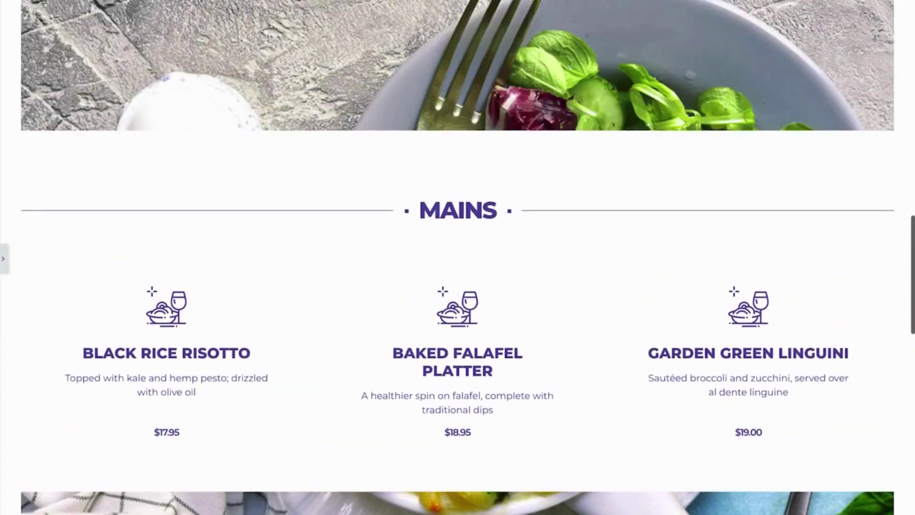
scroll(457, 258, up, 5)
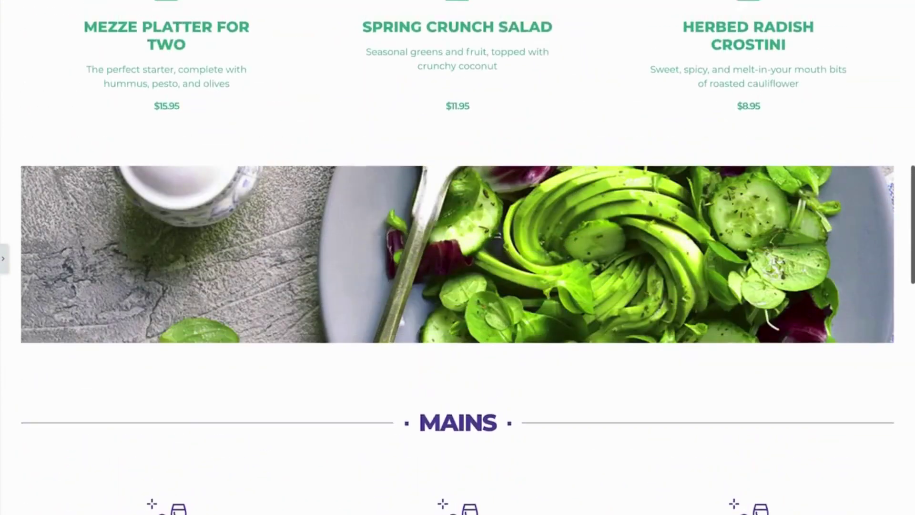
scroll(457, 257, up, 5)
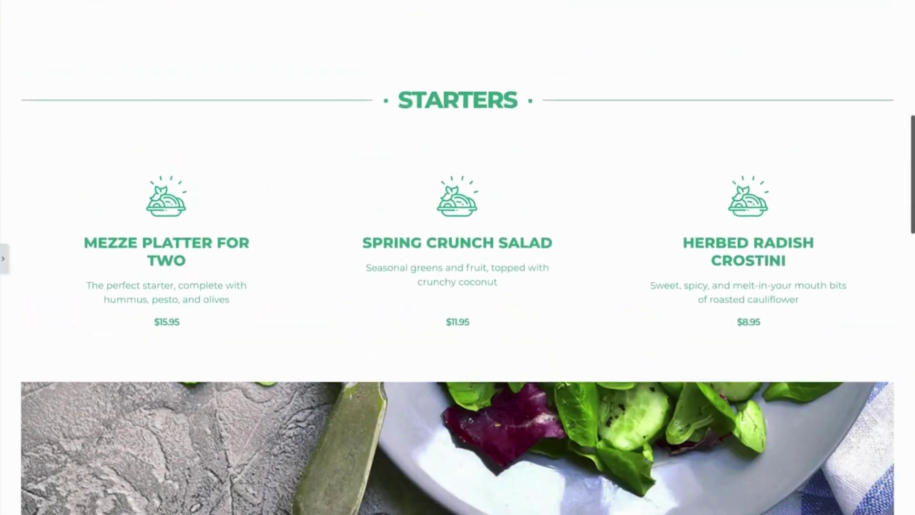
scroll(457, 257, up, 5)
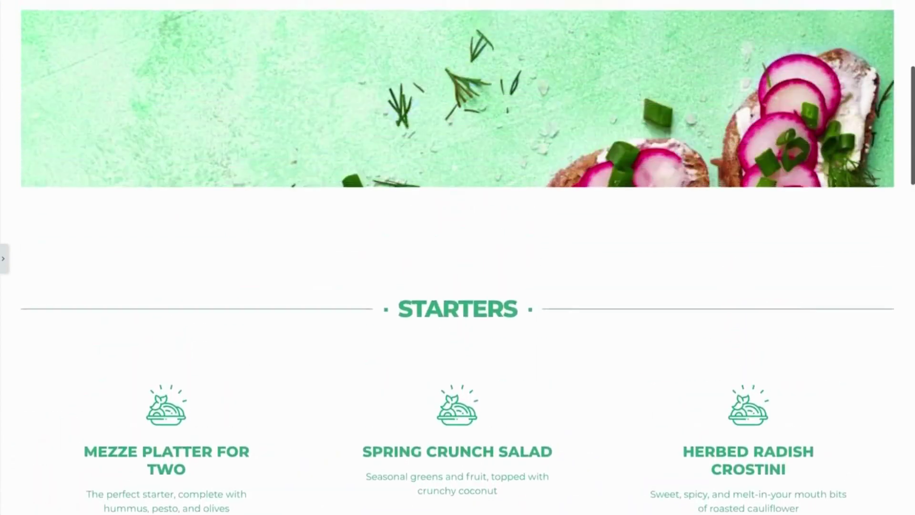
scroll(458, 257, up, 4)
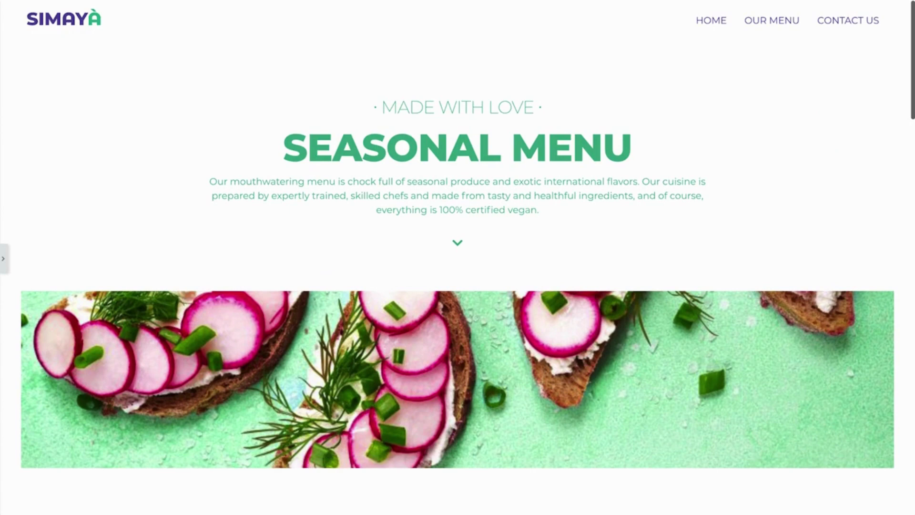
click(3, 266)
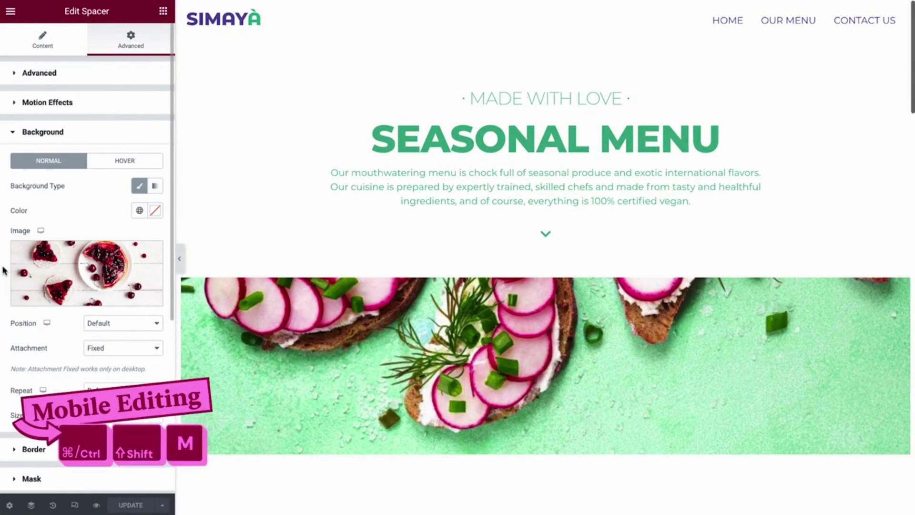
- Switch the editor to the tablet preview and check the layout down to the Starters section
key(ctrl+shift+m)
scroll(333, 165, down, 5)
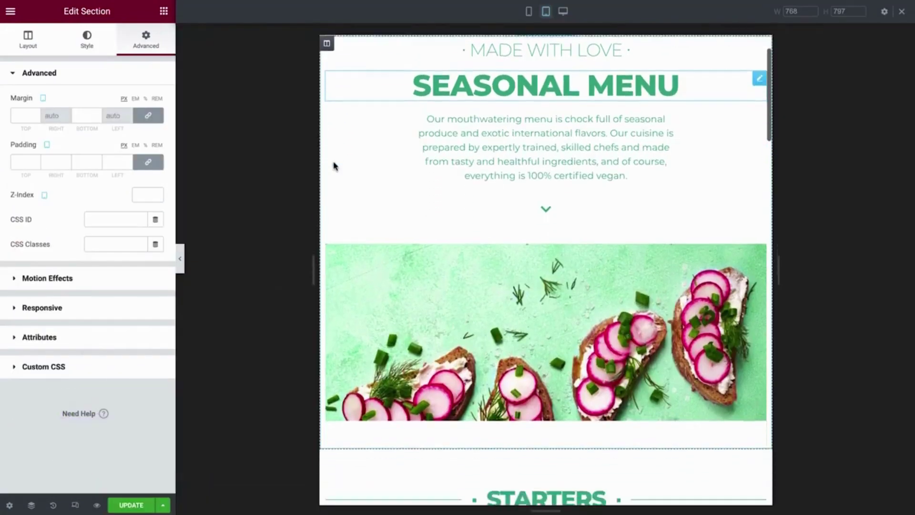
scroll(333, 165, down, 5)
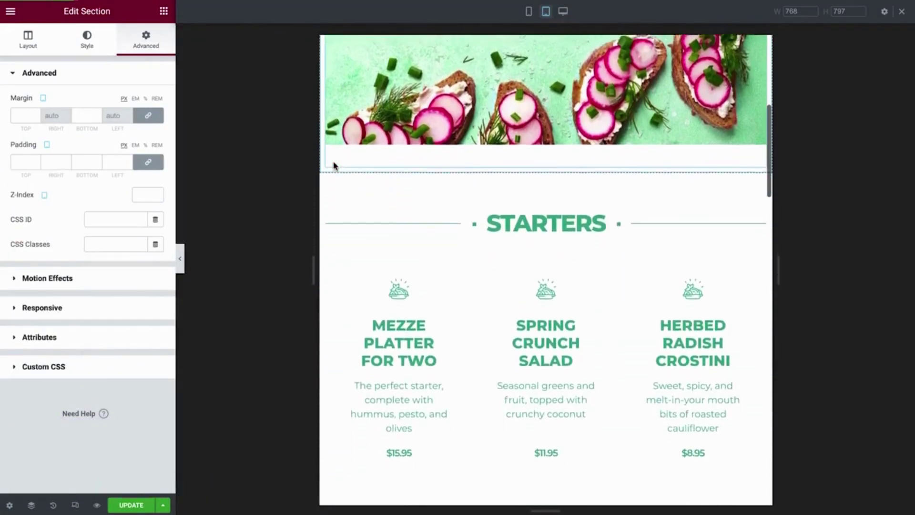
scroll(333, 165, down, 1)
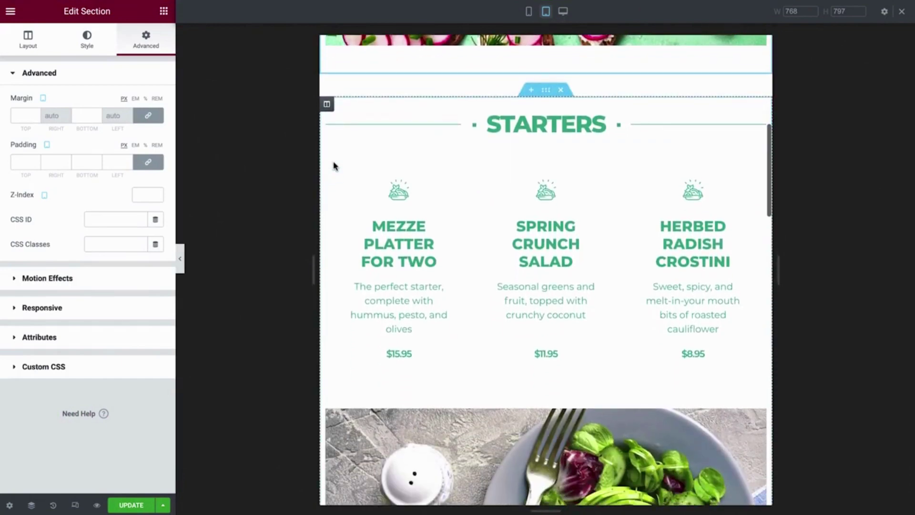
- Set the tablet padding of the Mezze Platter for Two column to 10% top, 10% right, 5% bottom and 10% left, with the values unlinked
click(334, 166)
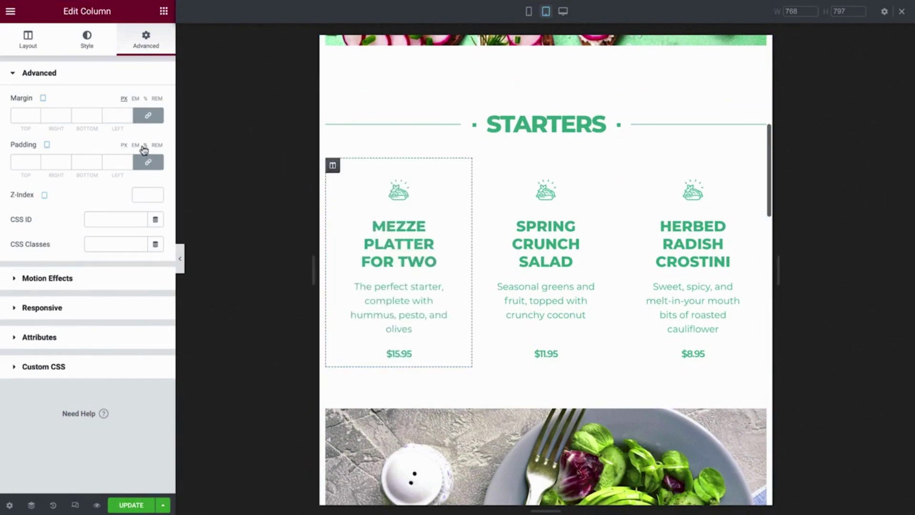
click(149, 162)
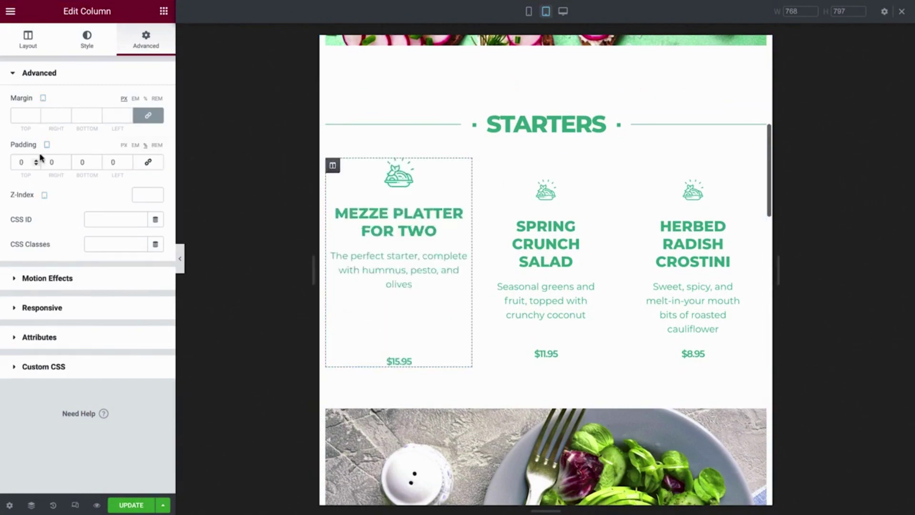
click(38, 161)
text(10)
key(Tab)
text(10)
key(Tab)
text(5)
key(Tab)
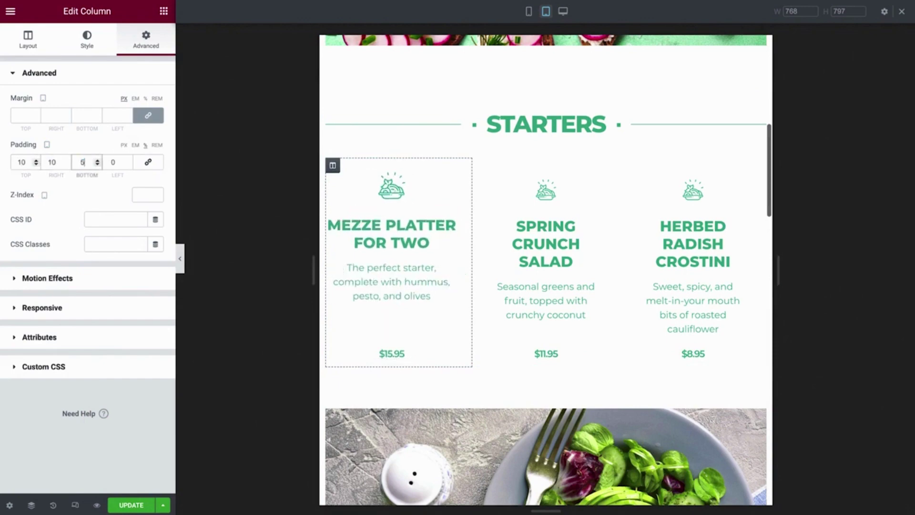
text(10)
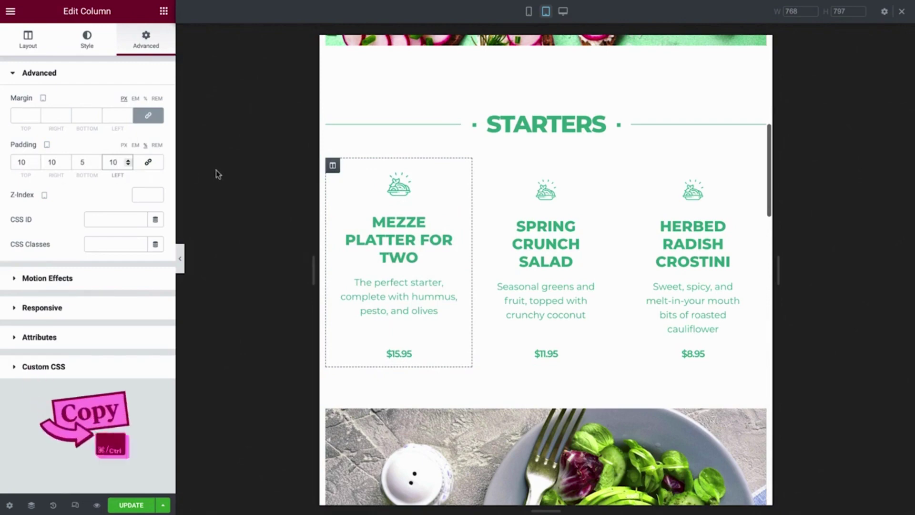
- Copy the Mezze Platter for Two column and paste its style onto the Spring Crunch Salad and Herbed Radish Crostini columns
right_click(332, 174)
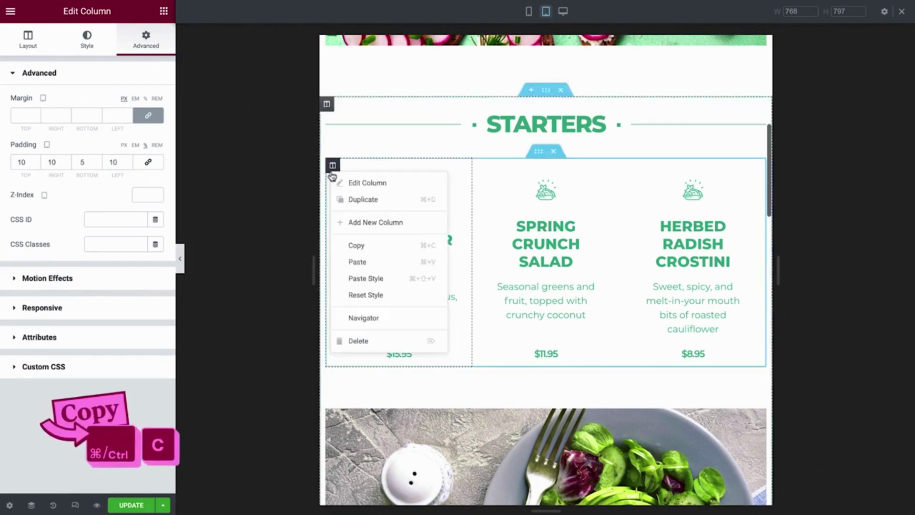
click(362, 245)
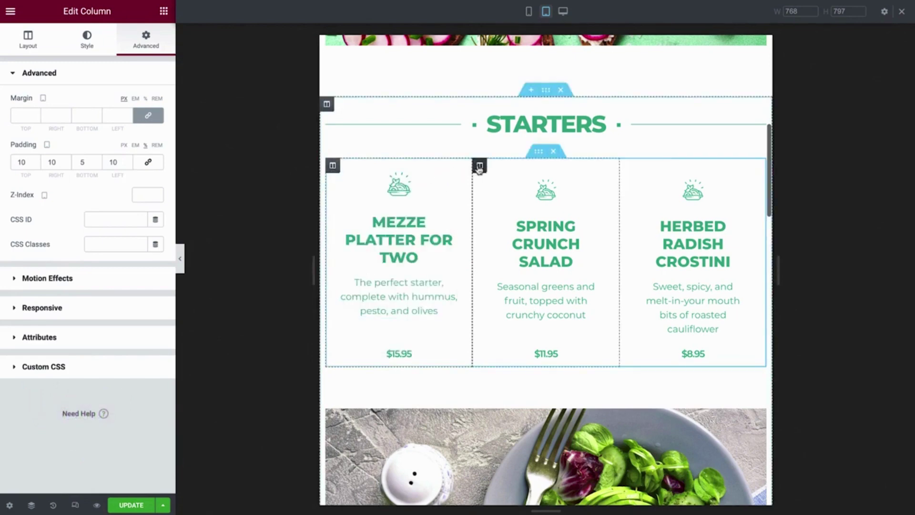
click(478, 166)
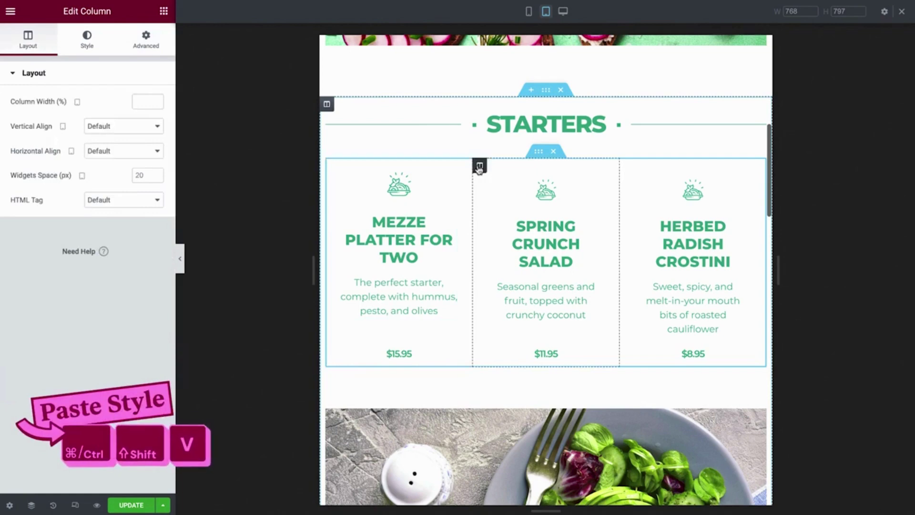
key(ctrl+shift+v)
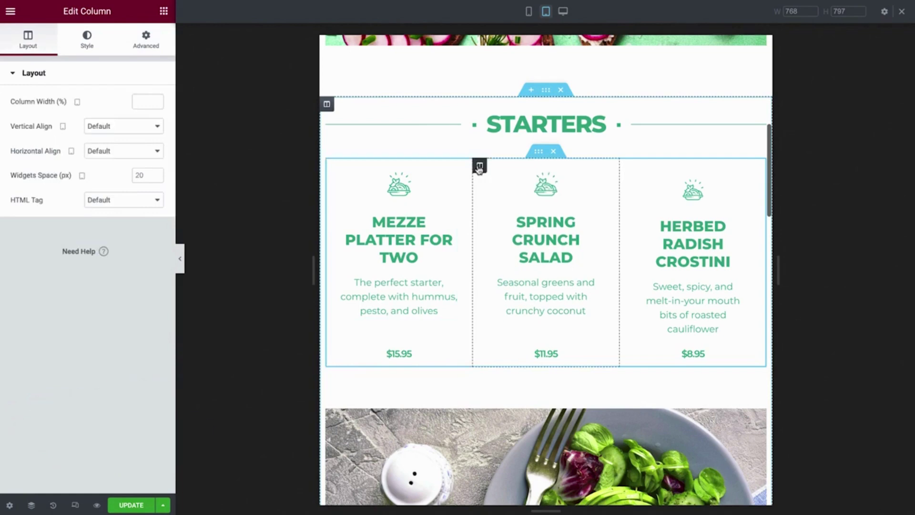
click(626, 166)
key(ctrl+shift+v)
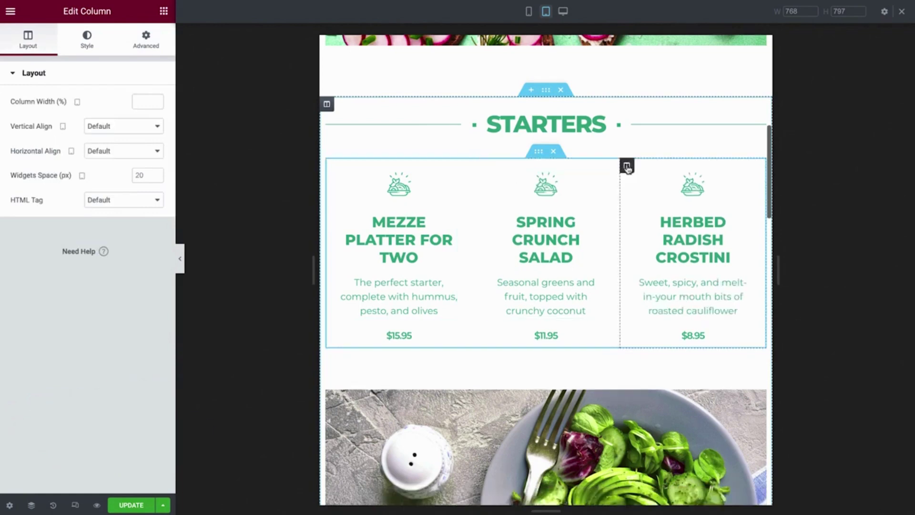
- Paste the copied column style onto the three columns of the Desserts section in the tablet preview
scroll(620, 265, down, 10)
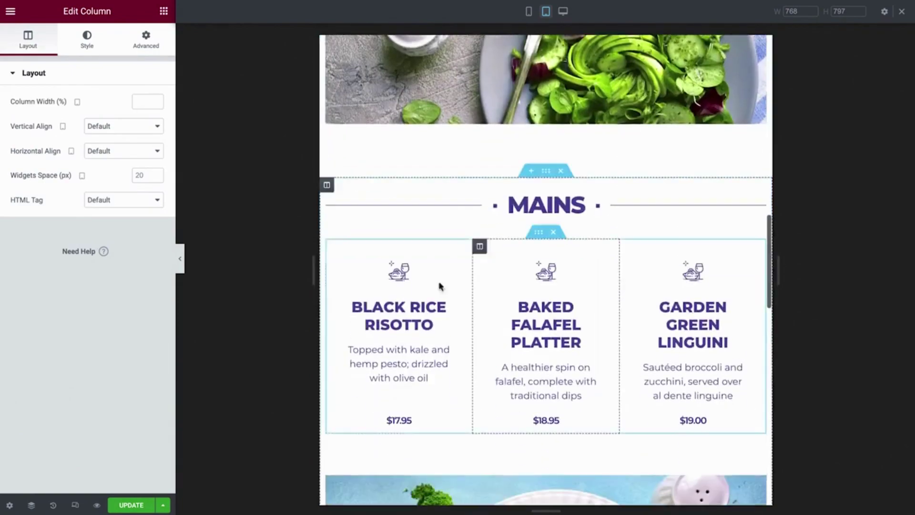
scroll(604, 310, down, 12)
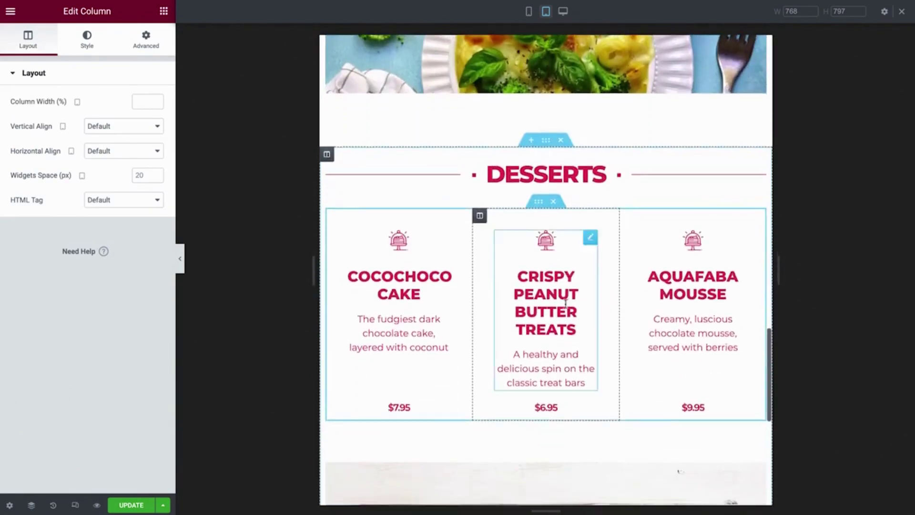
click(479, 214)
key(ctrl+shift+v)
click(627, 215)
key(ctrl+shift+v)
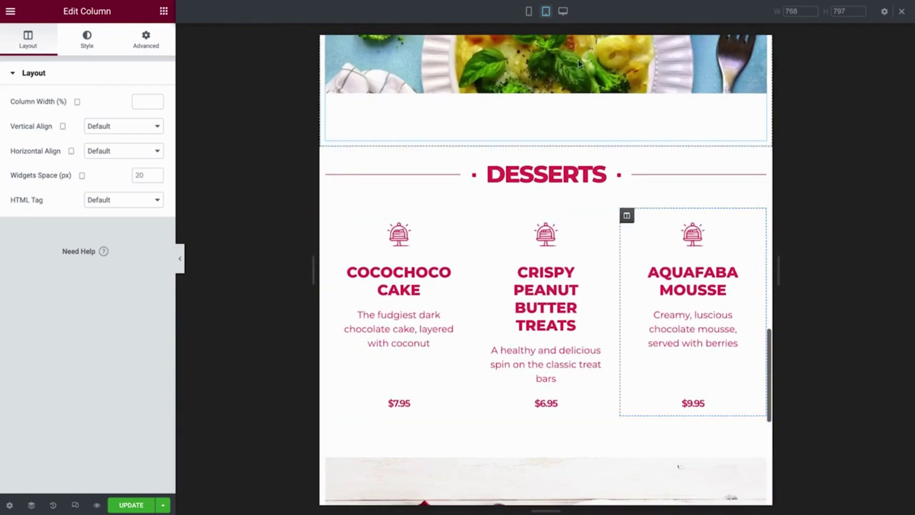
- Switch to the mobile preview and update the page to save the responsive changes
click(528, 12)
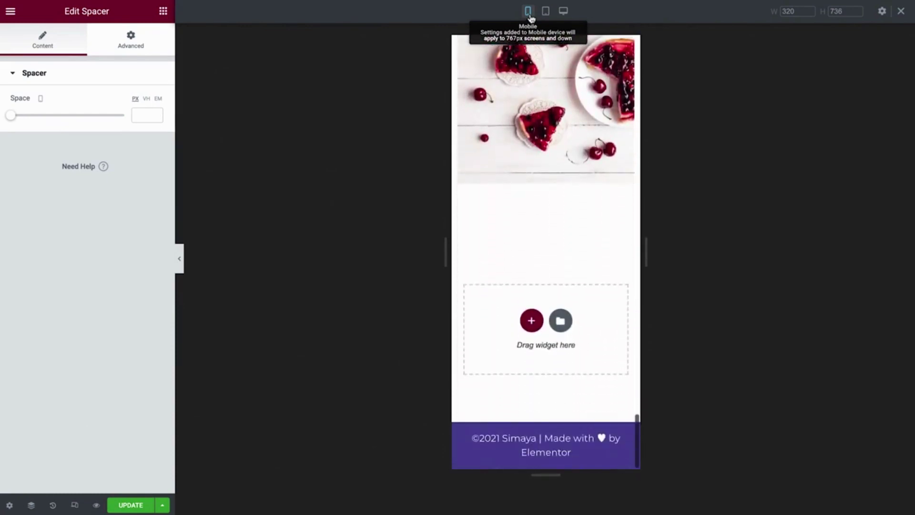
click(131, 504)
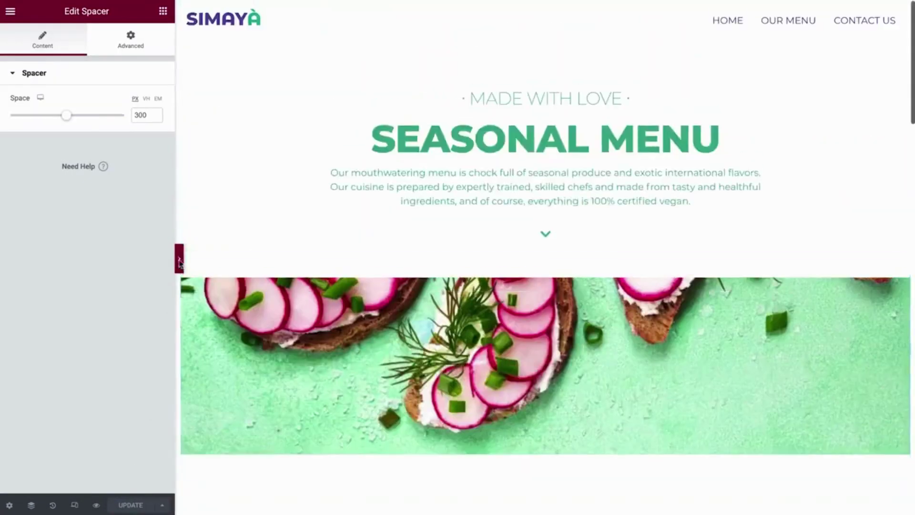
- Preview the full-width desktop menu page without the editing panel and examine its Starters, Mains and Desserts sections and image banners
click(180, 262)
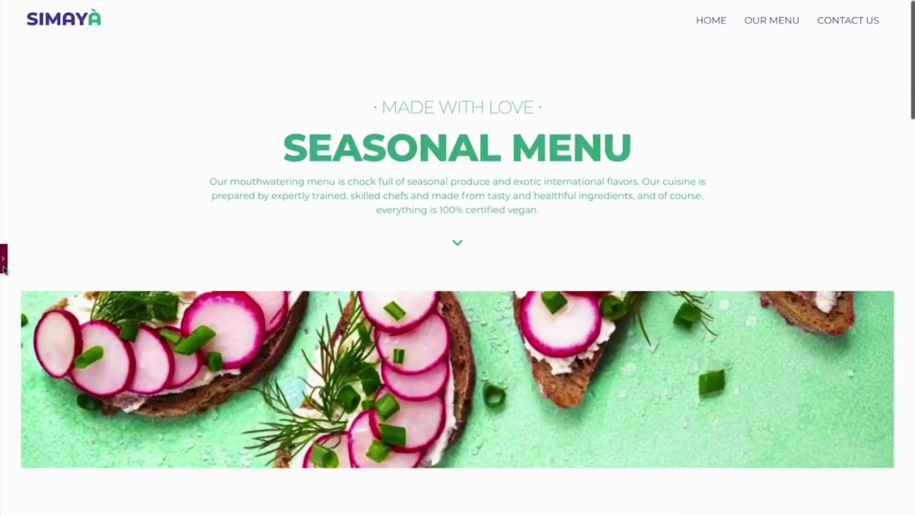
scroll(458, 258, down, 3)
scroll(458, 257, down, 5)
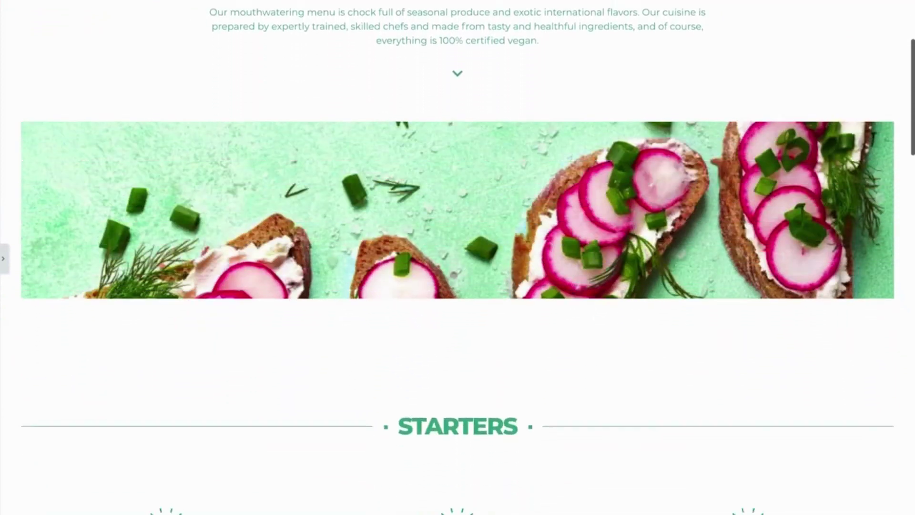
scroll(457, 257, down, 5)
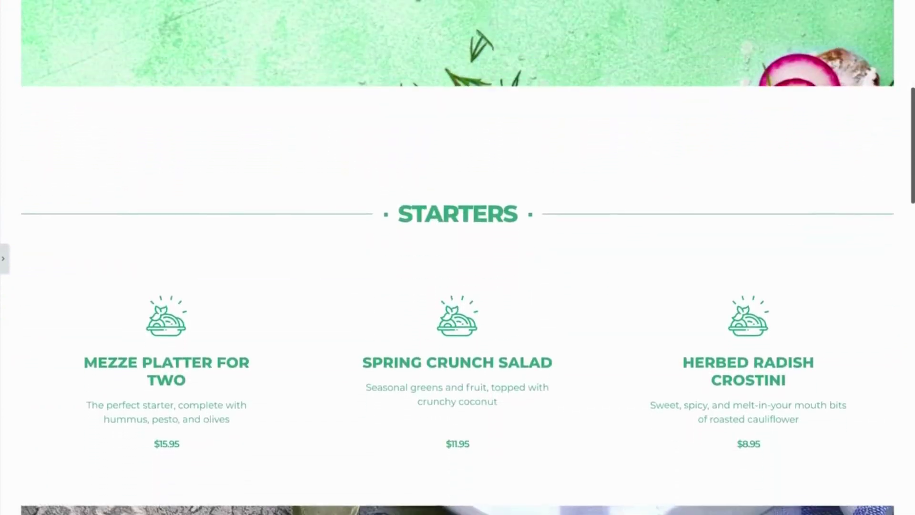
scroll(457, 257, down, 5)
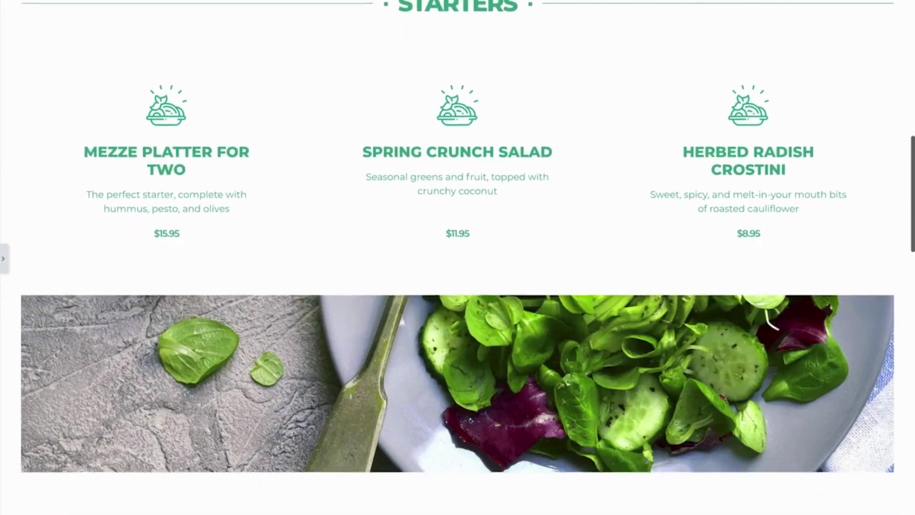
scroll(457, 257, down, 5)
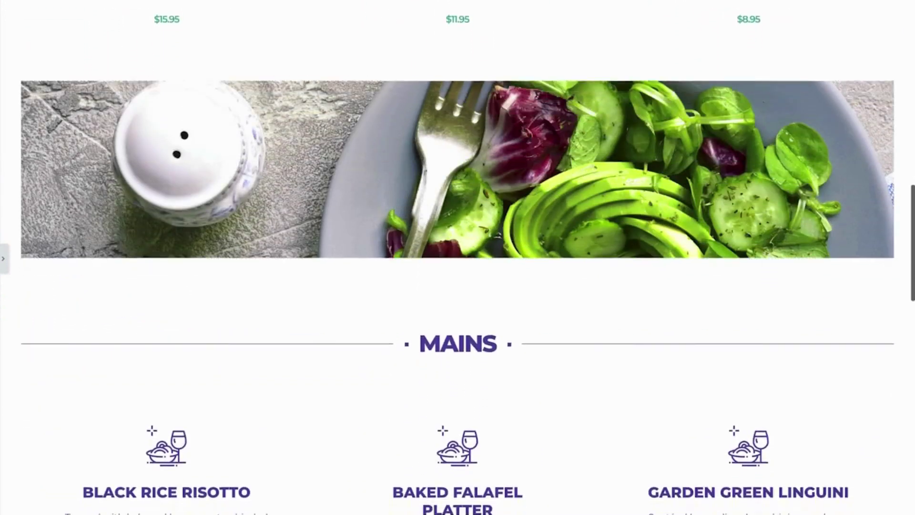
scroll(458, 257, down, 5)
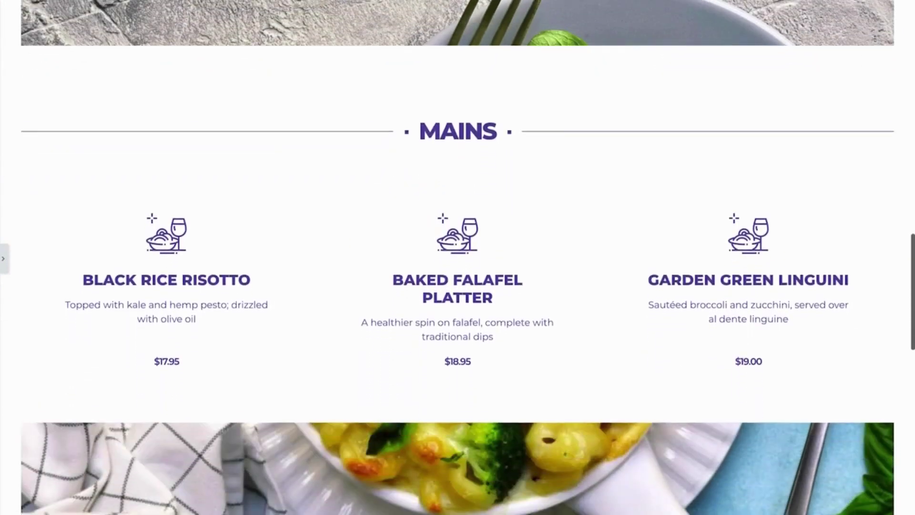
scroll(458, 257, down, 5)
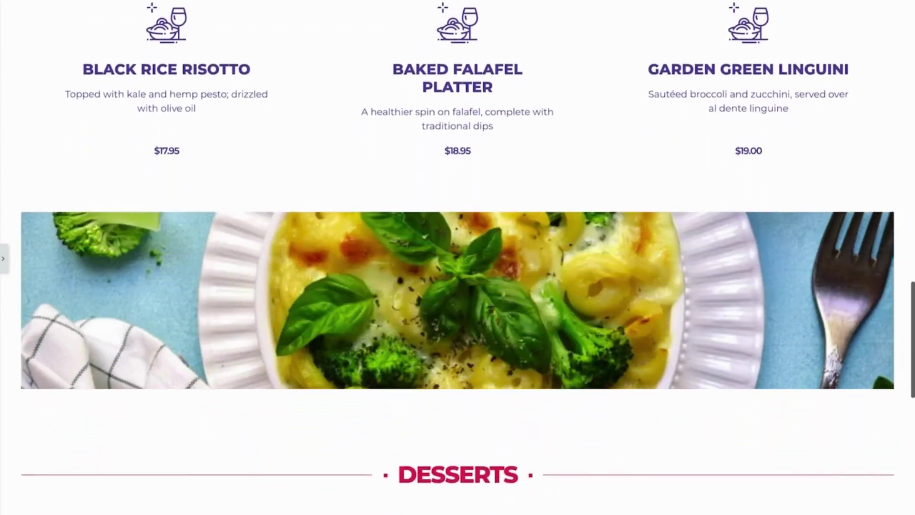
scroll(457, 258, down, 5)
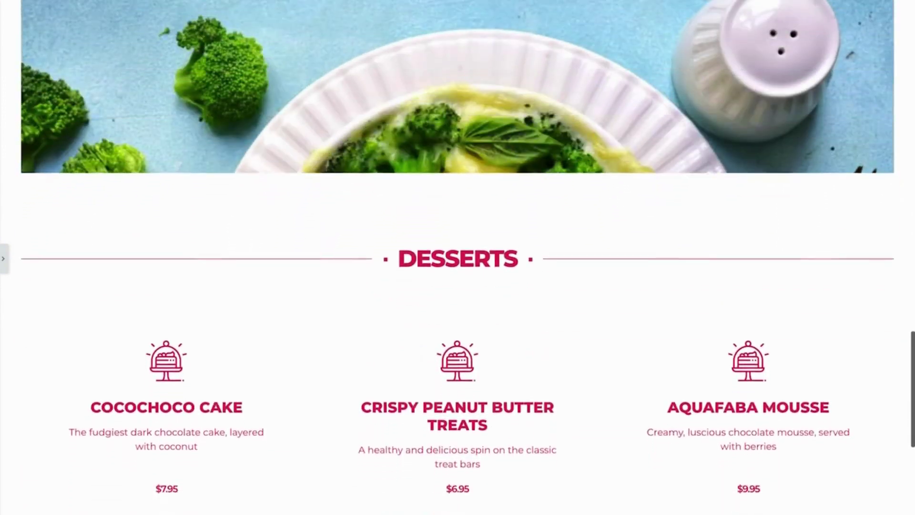
scroll(457, 258, down, 3)
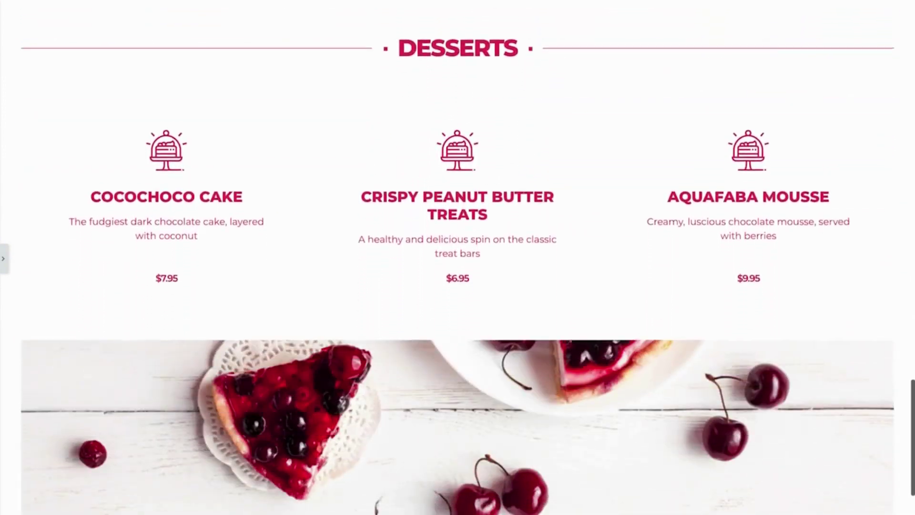